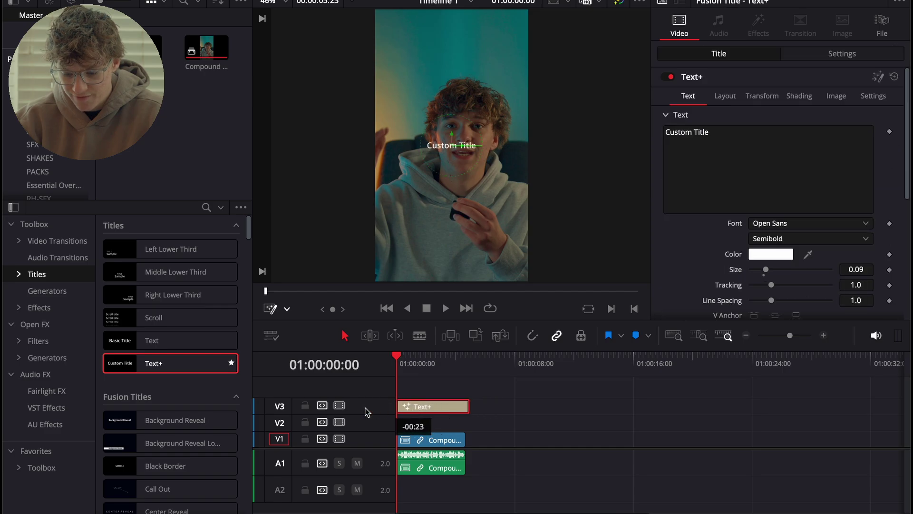
# Trim the end of the Text+ title to match Compound Clip 1's length and disable the title.
pyautogui.click(822, 335)
pyautogui.moveTo(692, 405); pyautogui.dragTo(674, 403)
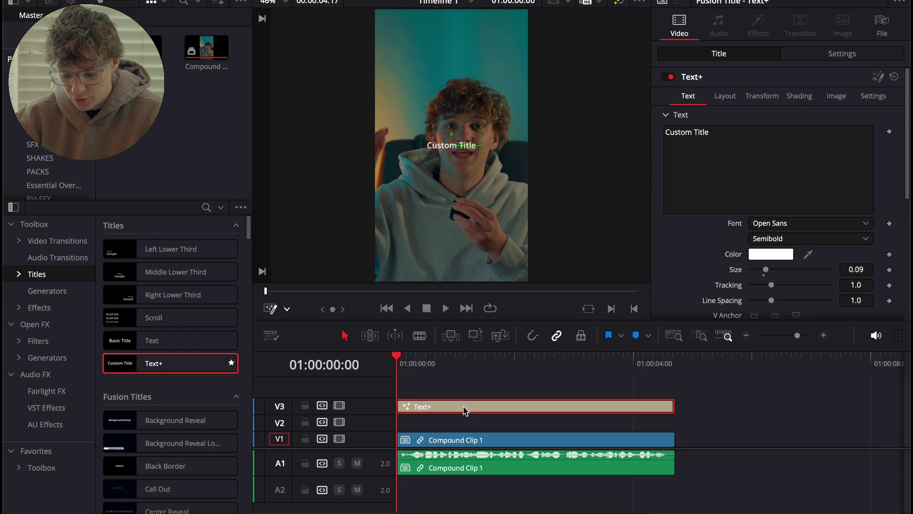
pyautogui.press('d')
# Place a video-only copy of Compound Clip 1 on track V4, directly above the original and starting at 01:00:00:00.
pyautogui.click(448, 442)
pyautogui.rightClick(435, 439)
pyautogui.click(449, 481)
pyautogui.moveTo(461, 443); pyautogui.dragTo(459, 389)
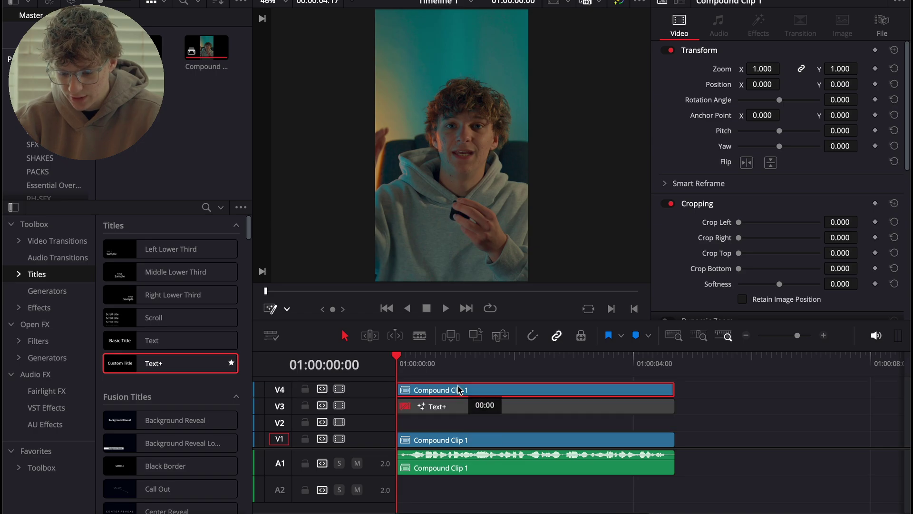
# Move the Text+ title to track V5, above the copied compound clip, and enable it again.
pyautogui.click(746, 336)
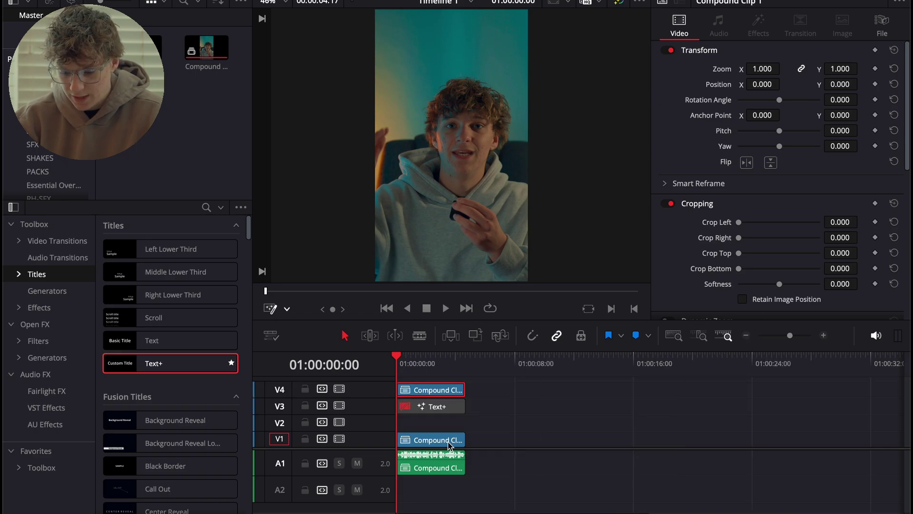
pyautogui.moveTo(436, 390)
pyautogui.mouseDown()
pyautogui.moveTo(436, 374)
pyautogui.moveTo(428, 404)
pyautogui.mouseUp()
pyautogui.click(425, 422)
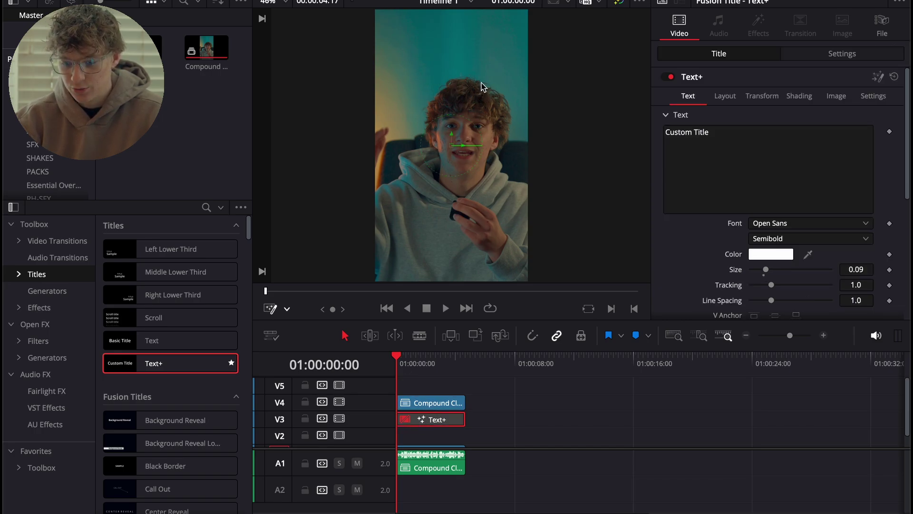
pyautogui.moveTo(410, 419); pyautogui.dragTo(412, 386)
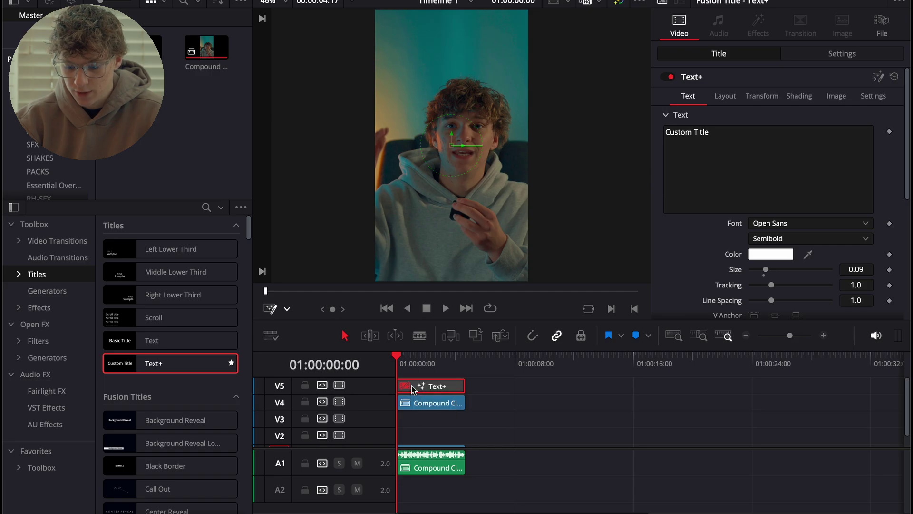
pyautogui.click(824, 335)
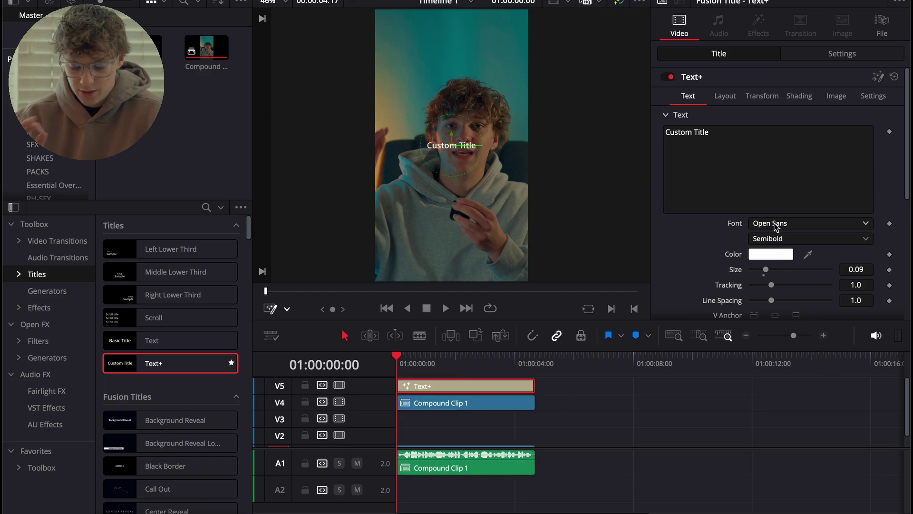
# Set the title's font to Clash Display Variable Bold and its size to about 0.1457.
pyautogui.click(774, 224)
pyautogui.write('cl')
pyautogui.press('Down')
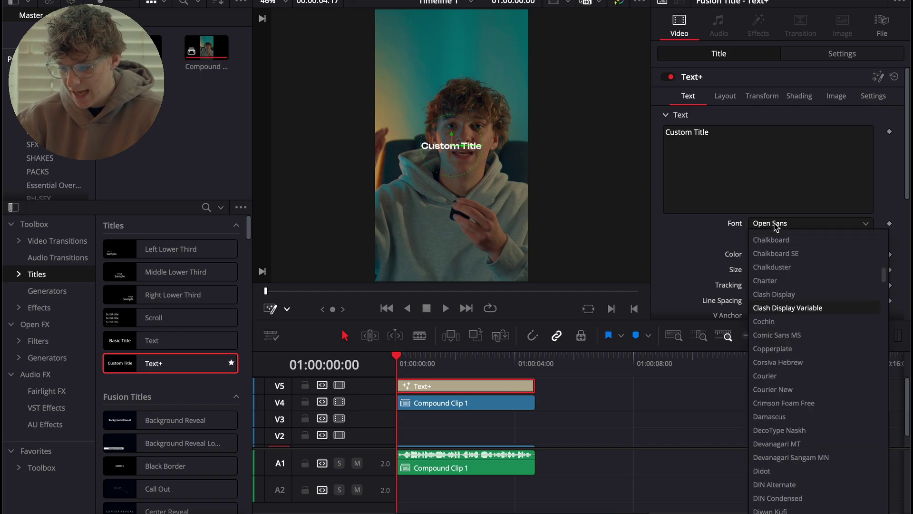
pyautogui.press('Return')
pyautogui.click(776, 238)
pyautogui.click(774, 308)
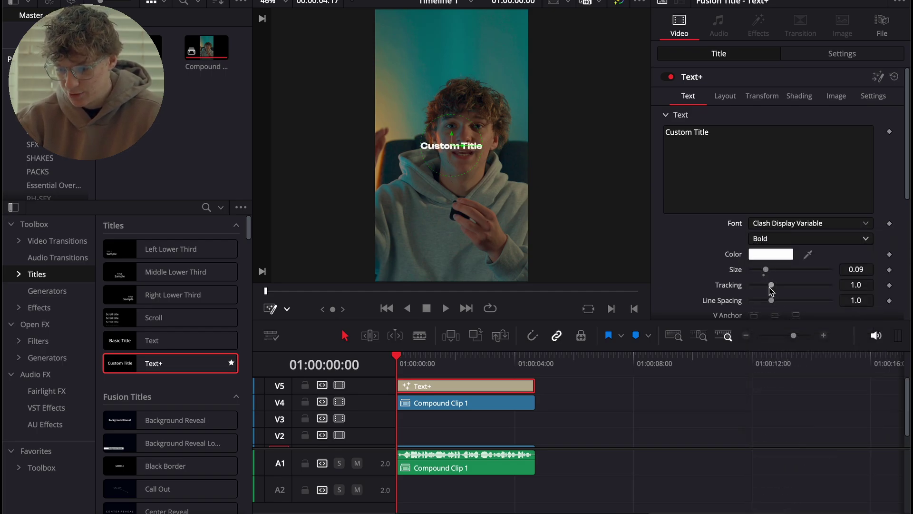
pyautogui.moveTo(766, 270); pyautogui.dragTo(775, 270)
# Change the title text to "IF YOU EDIT IN" and move it above the head at center Y 0.914.
pyautogui.click(423, 431)
pyautogui.press('space')
pyautogui.press('space')
pyautogui.moveTo(778, 140); pyautogui.dragTo(598, 127)
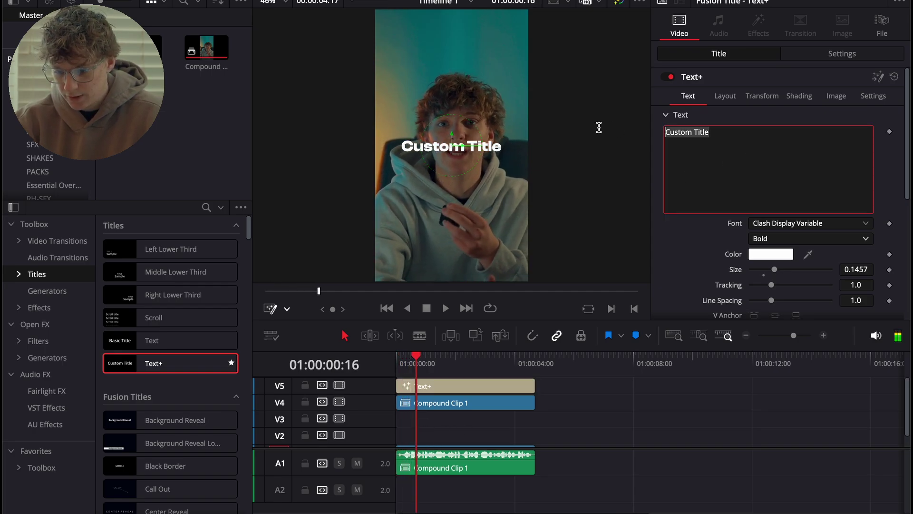
pyautogui.write('IF YOU EDIT')
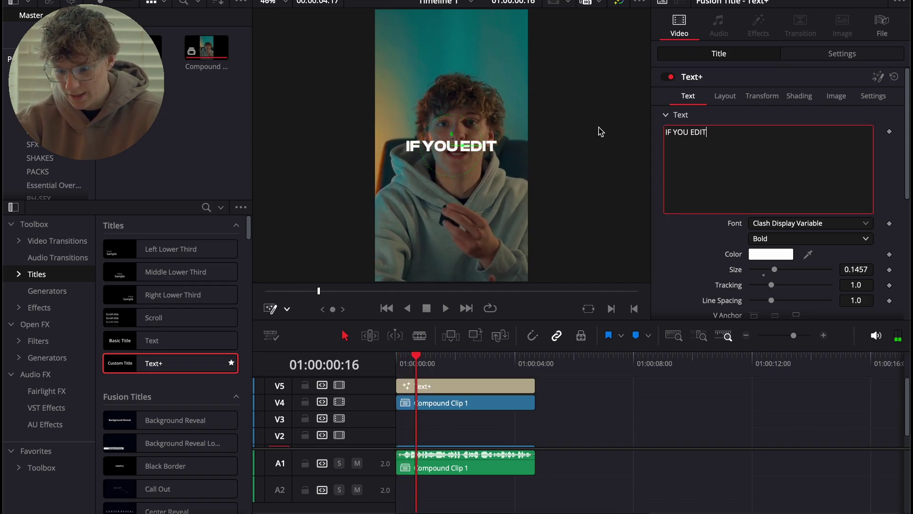
pyautogui.write(' IN')
pyautogui.click(725, 95)
pyautogui.moveTo(856, 146)
pyautogui.mouseDown()
pyautogui.moveTo(870, 146)
pyautogui.moveTo(848, 150)
pyautogui.mouseUp()
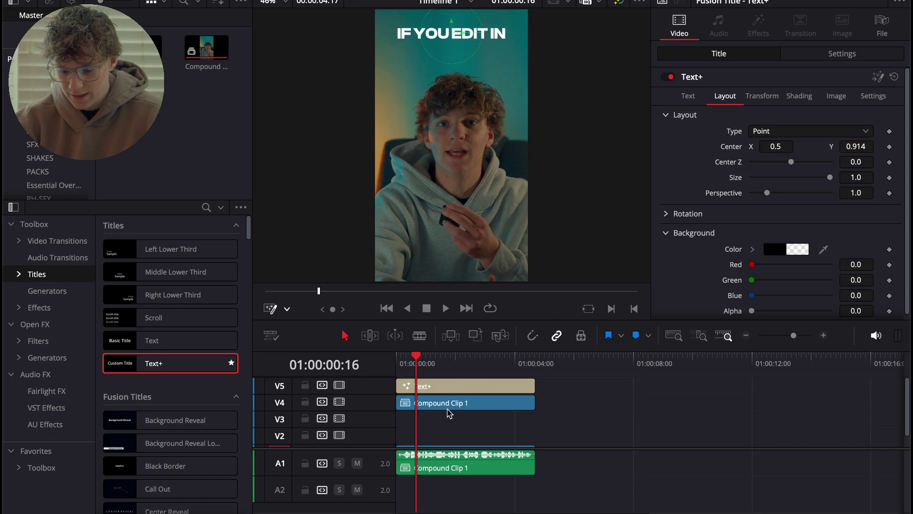
# Duplicate the title onto track V6 and change the copy's text to "DAVINCI RESOLVE".
pyautogui.click(440, 389)
pyautogui.moveTo(441, 389); pyautogui.dragTo(441, 384)
pyautogui.click(769, 132)
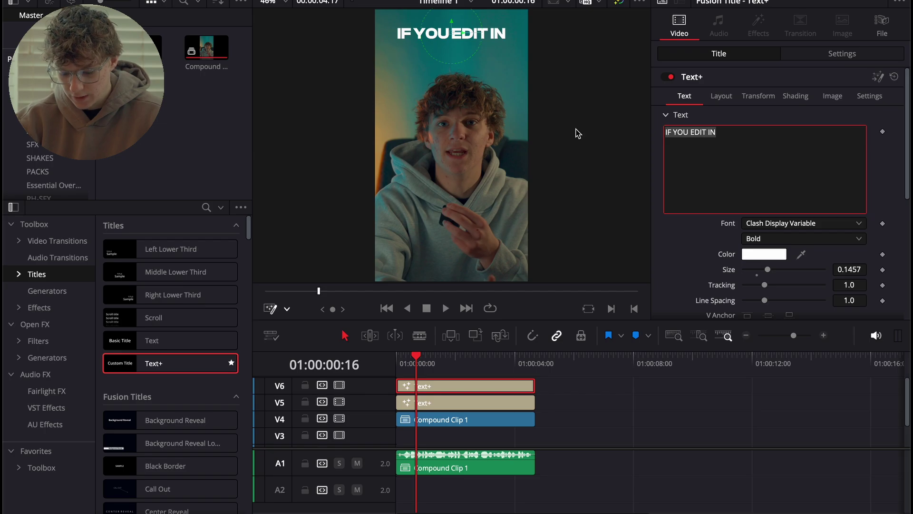
pyautogui.write('DAVINCI RESOLVE')
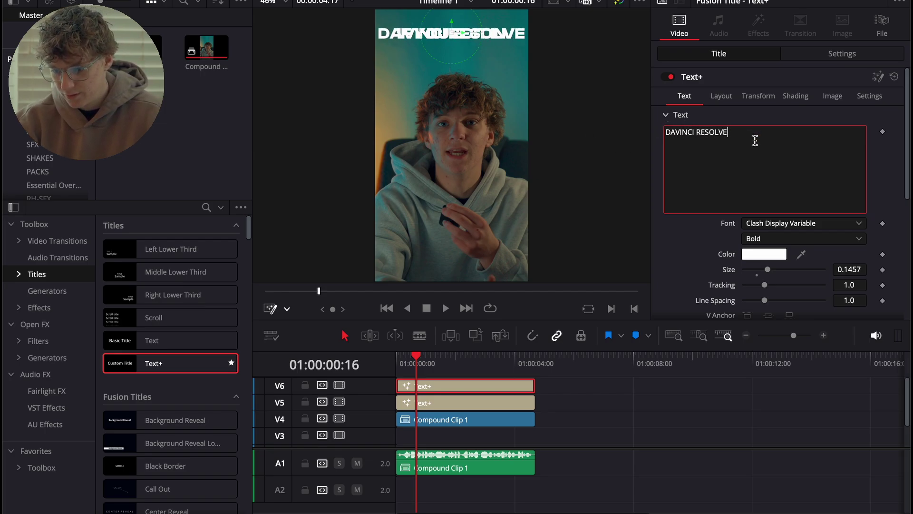
# Try the Gotham Ultra Italic font at size 0.1063 on the "DAVINCI RESOLVE" title.
pyautogui.click(777, 225)
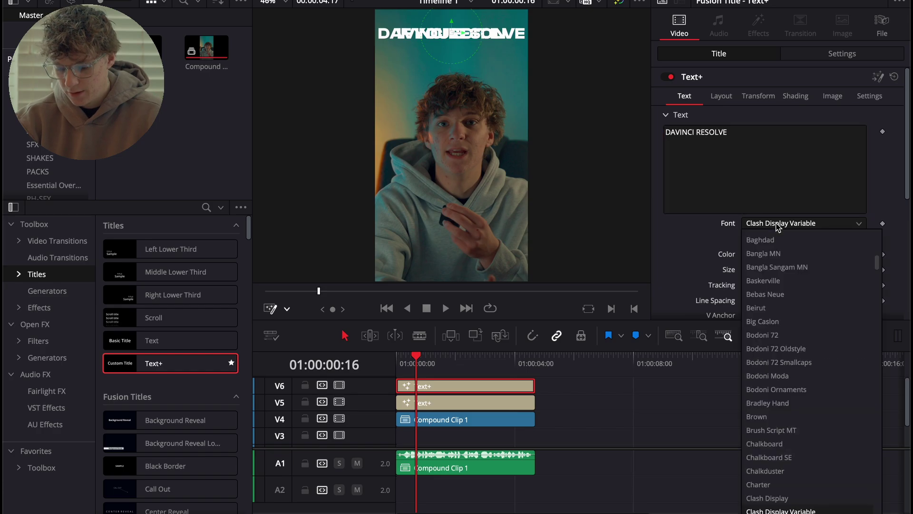
pyautogui.press('Return')
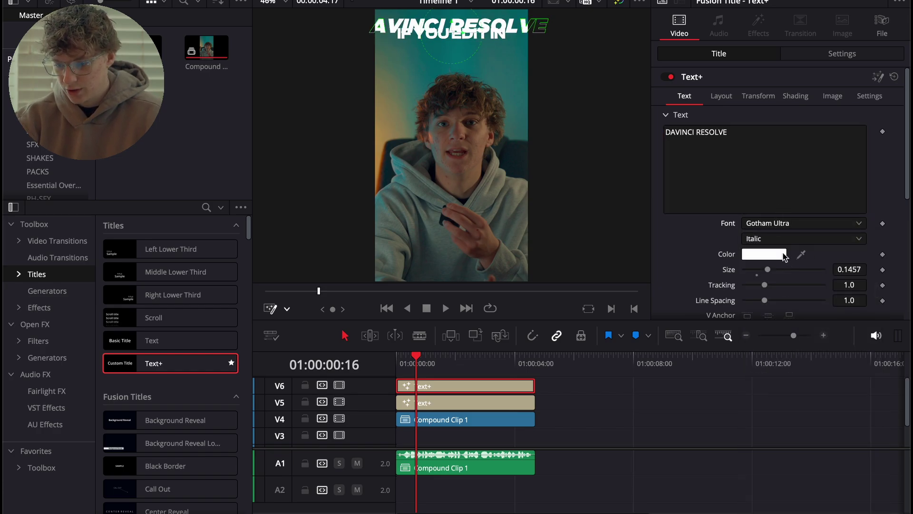
pyautogui.moveTo(770, 270); pyautogui.dragTo(763, 271)
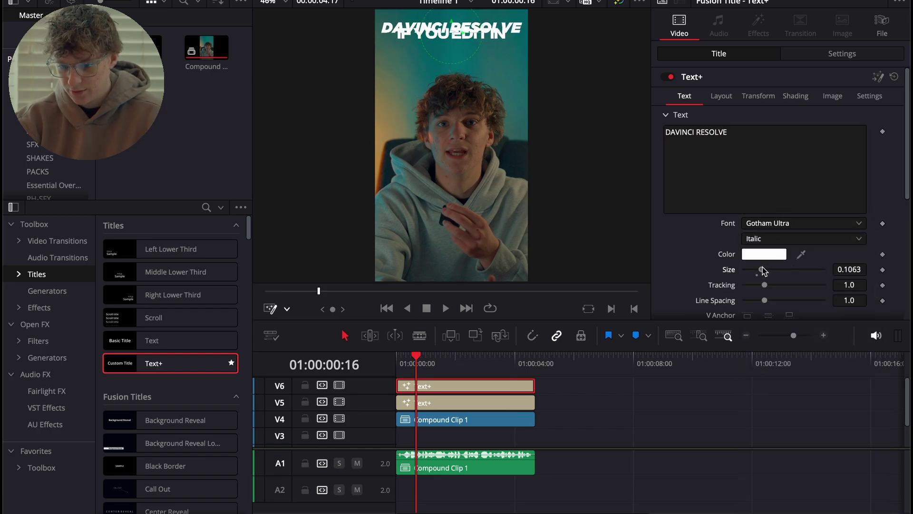
# Set the "DAVINCI RESOLVE" title's font to Extenda 40 Hecto and its size to about 0.2992.
pyautogui.click(770, 227)
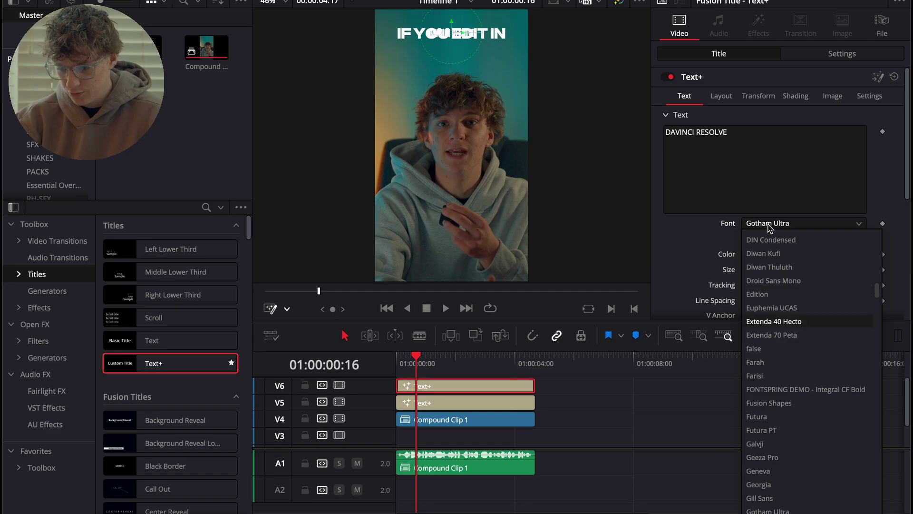
pyautogui.press('Down')
pyautogui.press('Up')
pyautogui.press('Return')
pyautogui.moveTo(765, 272); pyautogui.dragTo(795, 279)
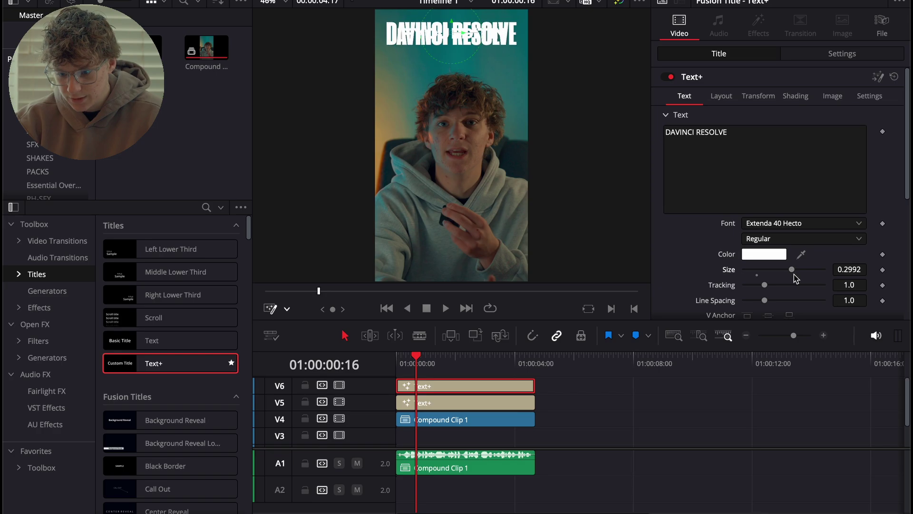
# Enlarge the "DAVINCI RESOLVE" title to size 0.3228 and place it below the first line at center Y about 0.81.
pyautogui.click(724, 97)
pyautogui.moveTo(856, 147)
pyautogui.mouseDown()
pyautogui.moveTo(842, 147)
pyautogui.moveTo(851, 147)
pyautogui.mouseUp()
pyautogui.click(688, 95)
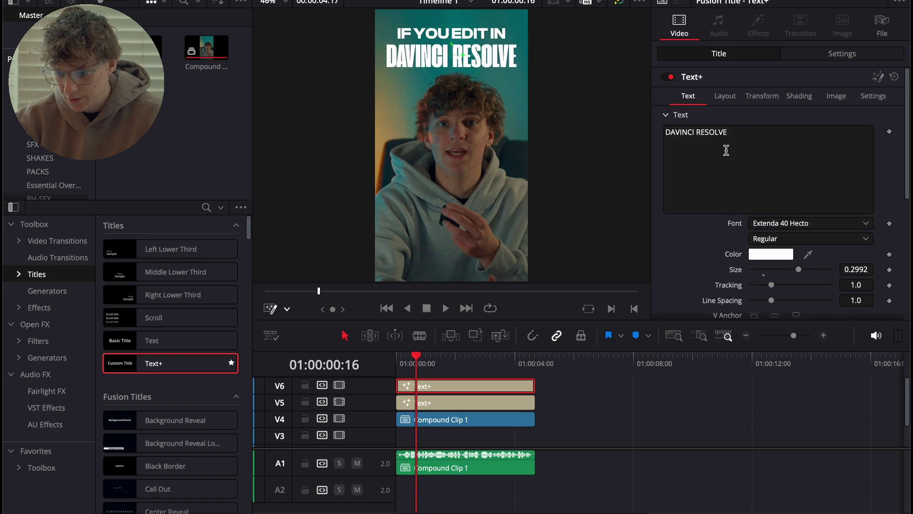
pyautogui.moveTo(799, 269); pyautogui.dragTo(804, 271)
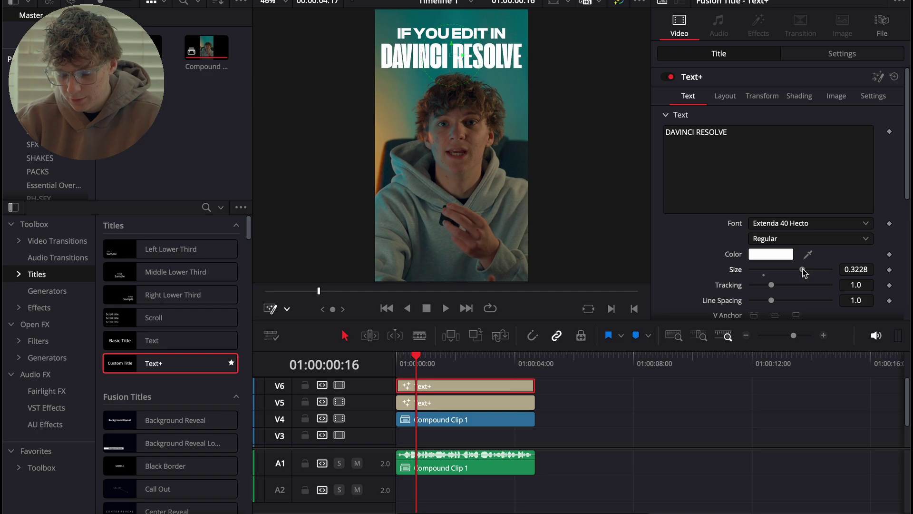
pyautogui.click(725, 97)
pyautogui.moveTo(863, 146); pyautogui.dragTo(859, 147)
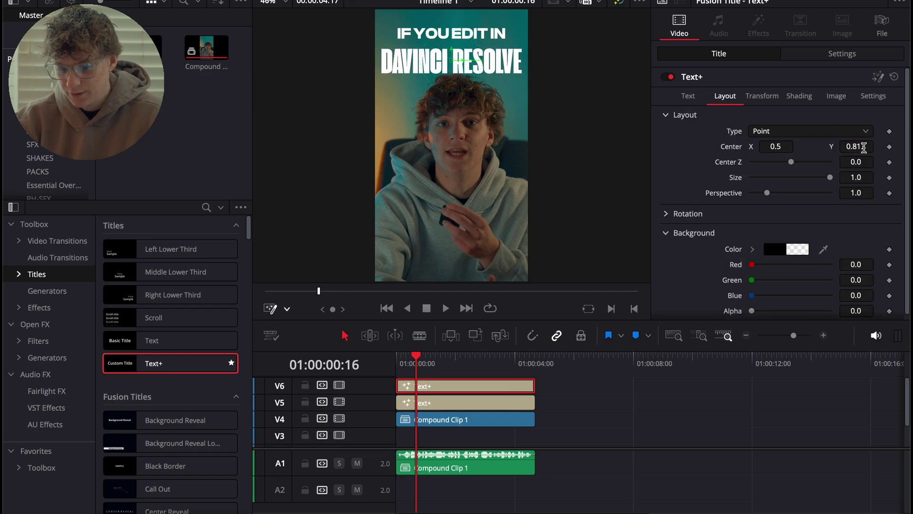
# Lower the "IF YOU EDIT IN" title to center Y 0.904 and convert it into a compound clip named Compound Clip 2.
pyautogui.click(473, 403)
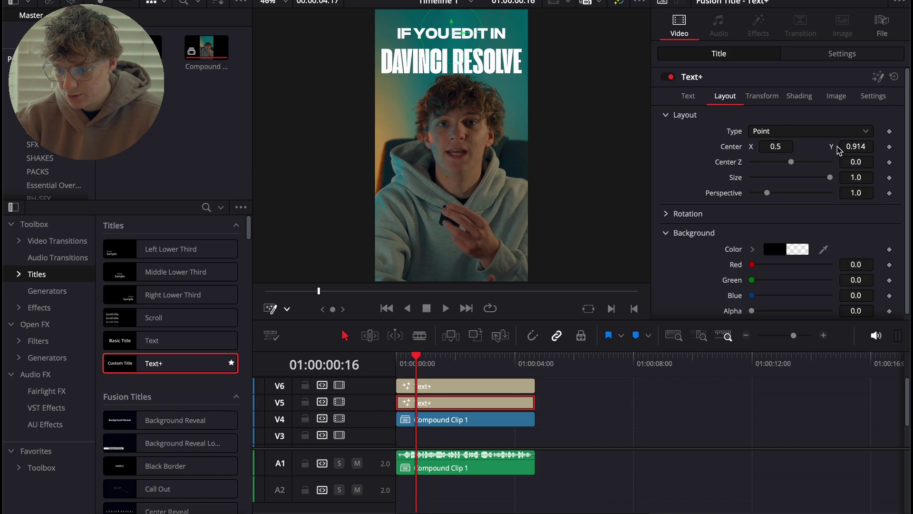
pyautogui.moveTo(859, 150)
pyautogui.mouseDown()
pyautogui.moveTo(849, 149)
pyautogui.moveTo(857, 151)
pyautogui.mouseUp()
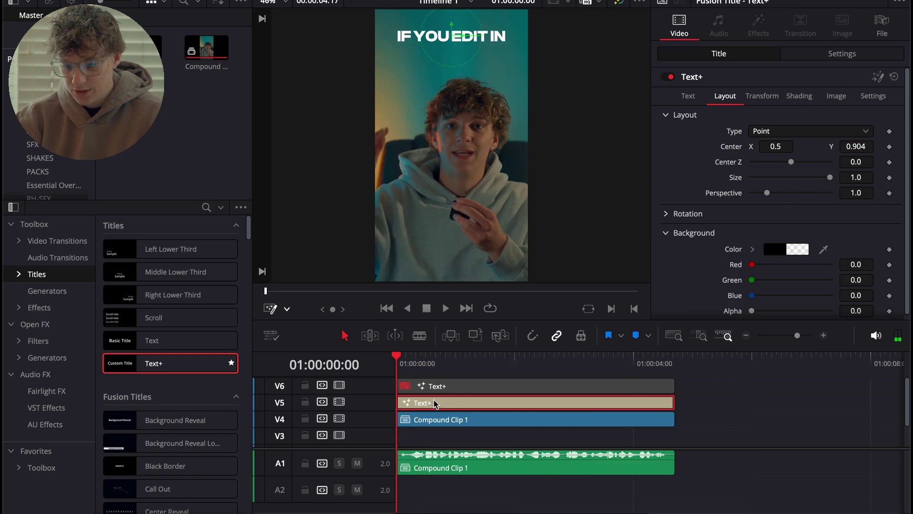
pyautogui.rightClick(435, 402)
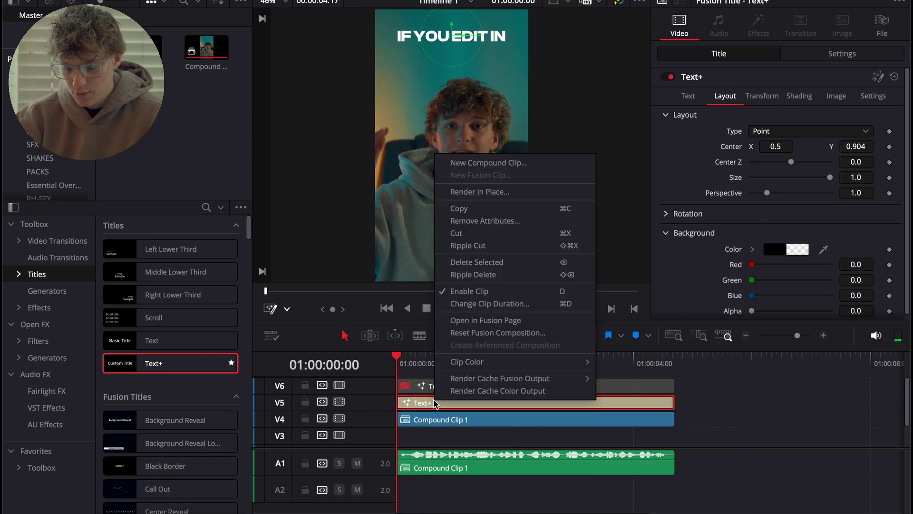
pyautogui.click(498, 163)
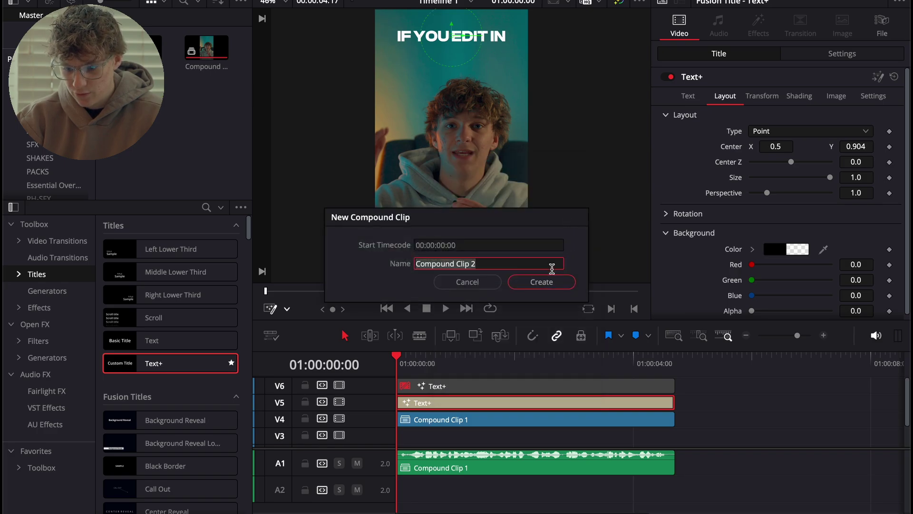
pyautogui.click(545, 281)
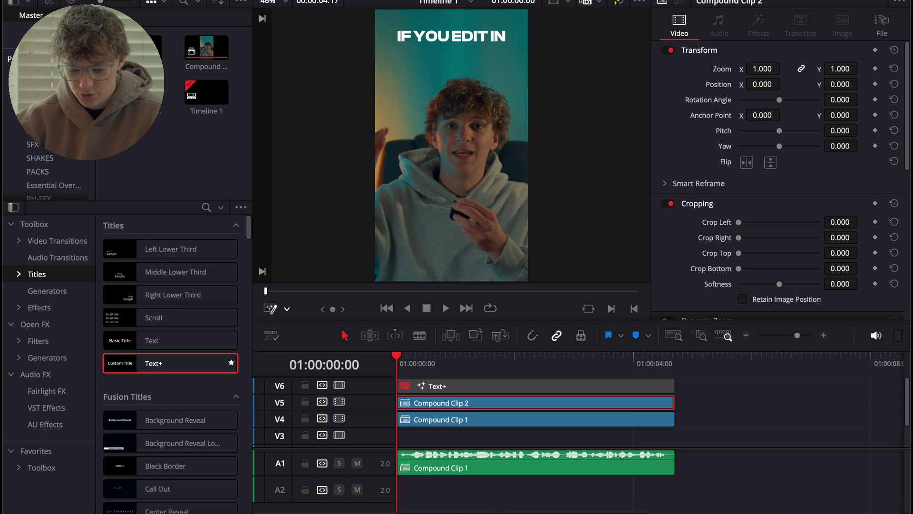
# Open Compound Clip 2 on the Fusion page and add a Transform node after MediaIn1.
pyautogui.click(476, 513)
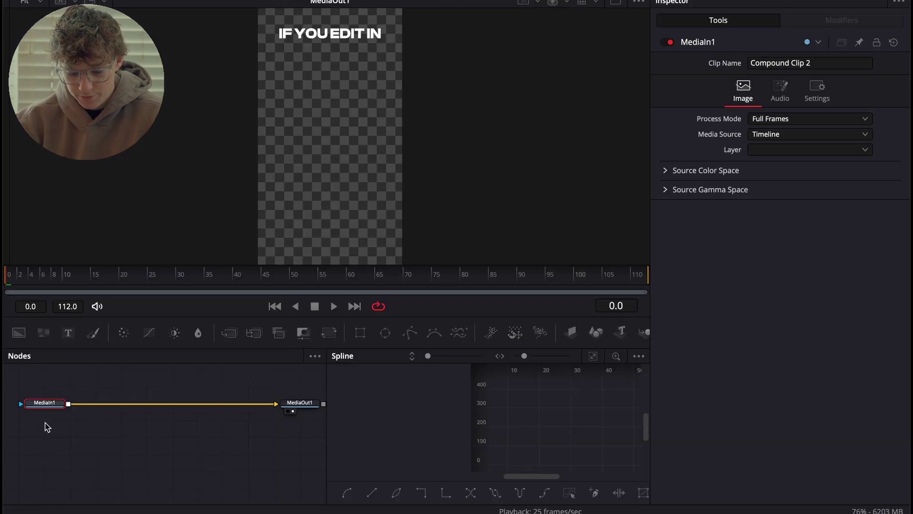
pyautogui.hotkey('shift', 'space')
pyautogui.write('trans')
pyautogui.press('Return')
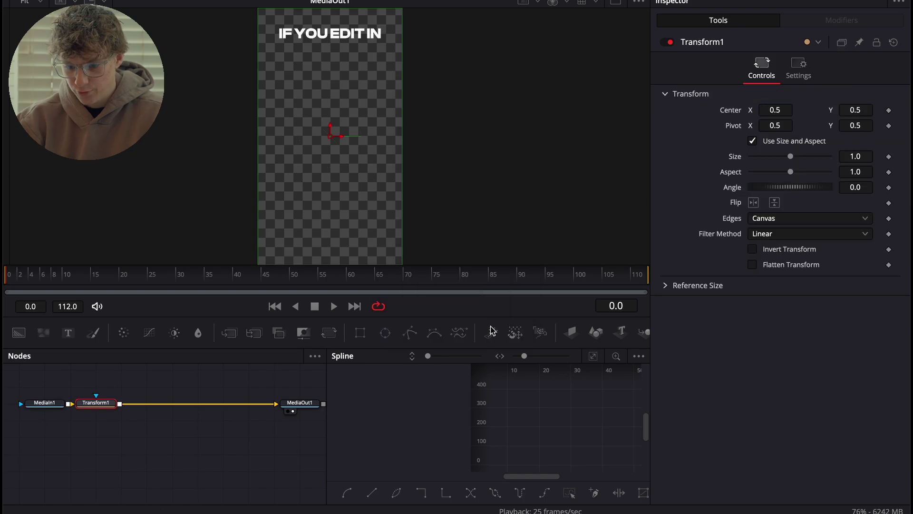
# Move the text out of the frame with center Y 0.65 and keyframe the Transform's center at frame 0.
pyautogui.scroll(1, 375, 57)
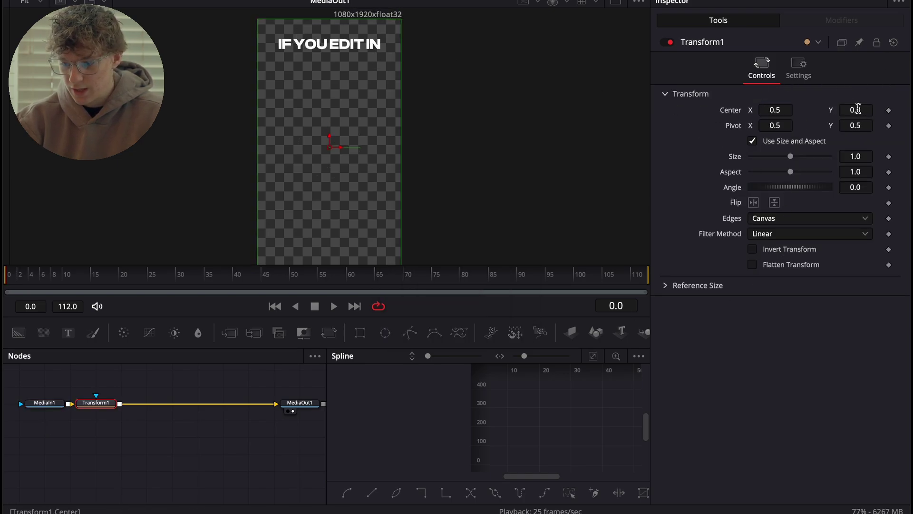
pyautogui.moveTo(861, 109); pyautogui.dragTo(878, 109)
pyautogui.click(888, 110)
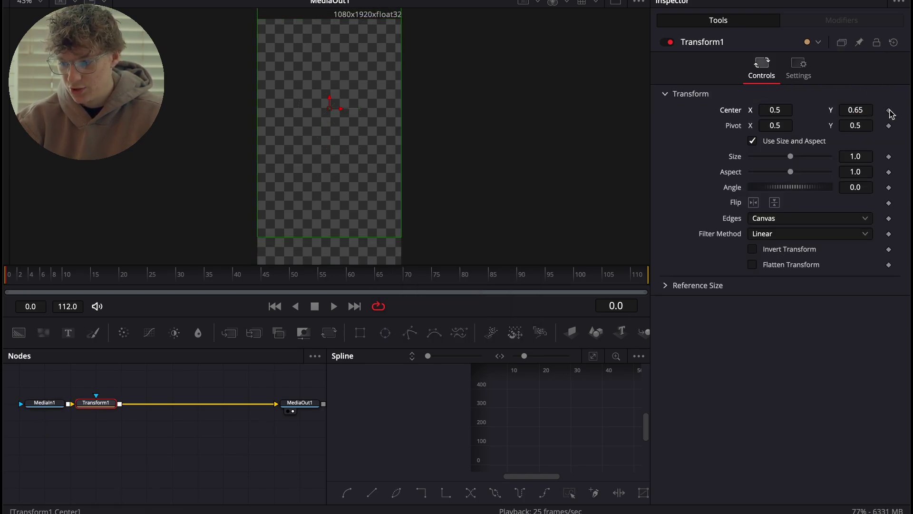
# At frame 25, set the Transform's center Y to 0.5 to bring the text back into the frame.
pyautogui.moveTo(11, 279); pyautogui.dragTo(149, 286)
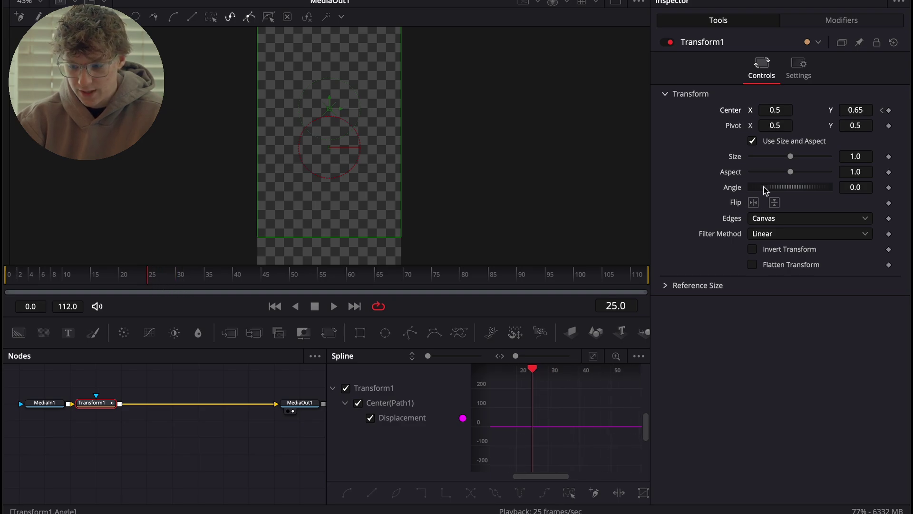
pyautogui.click(851, 111)
pyautogui.write('0')
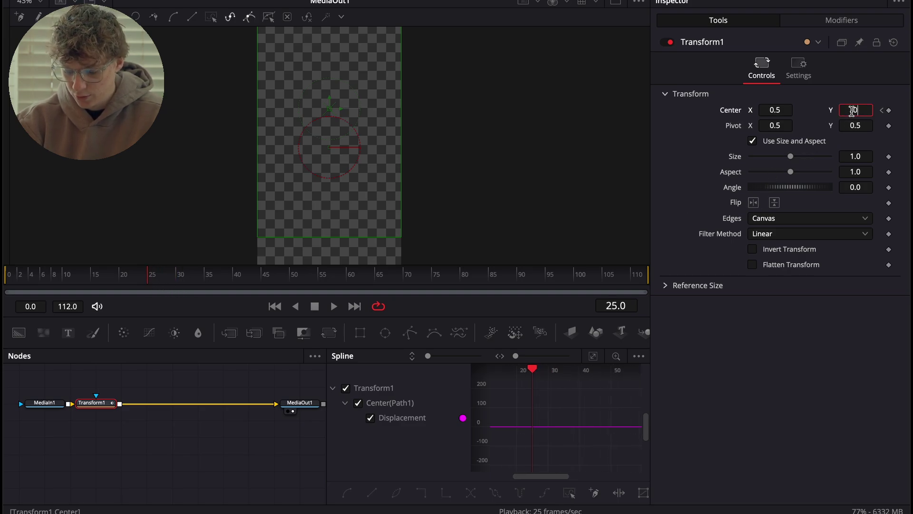
pyautogui.write('.5')
pyautogui.press('Return')
# Enable motion blur on the Transform node with quality 10 and shutter angle 360.
pyautogui.click(798, 69)
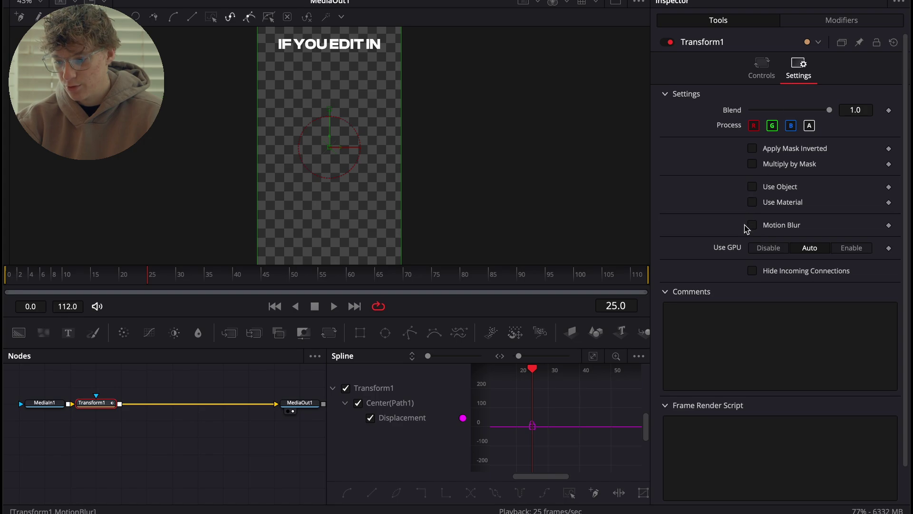
pyautogui.click(752, 225)
pyautogui.moveTo(766, 240); pyautogui.dragTo(833, 256)
# Apply an ease-out to both displacement keyframes of the Transform's center path on the spline curve.
pyautogui.click(593, 357)
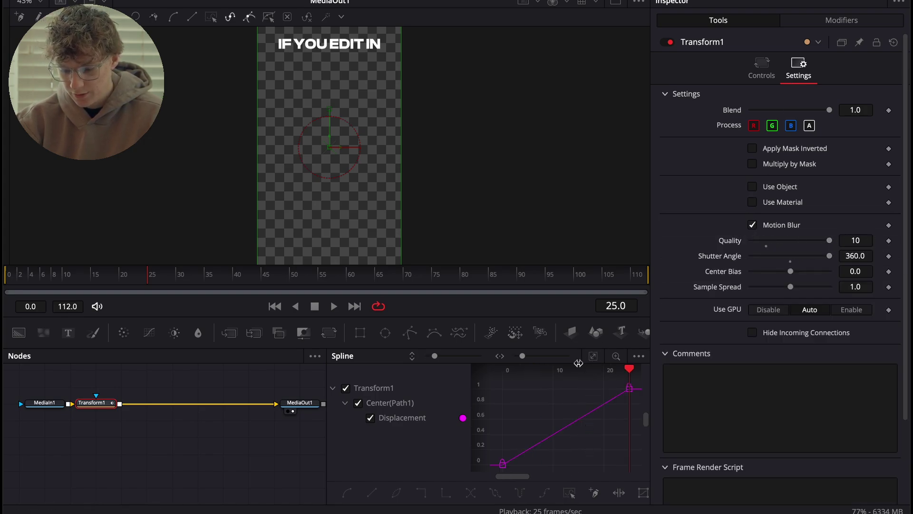
pyautogui.press('super+a')
pyautogui.rightClick(588, 454)
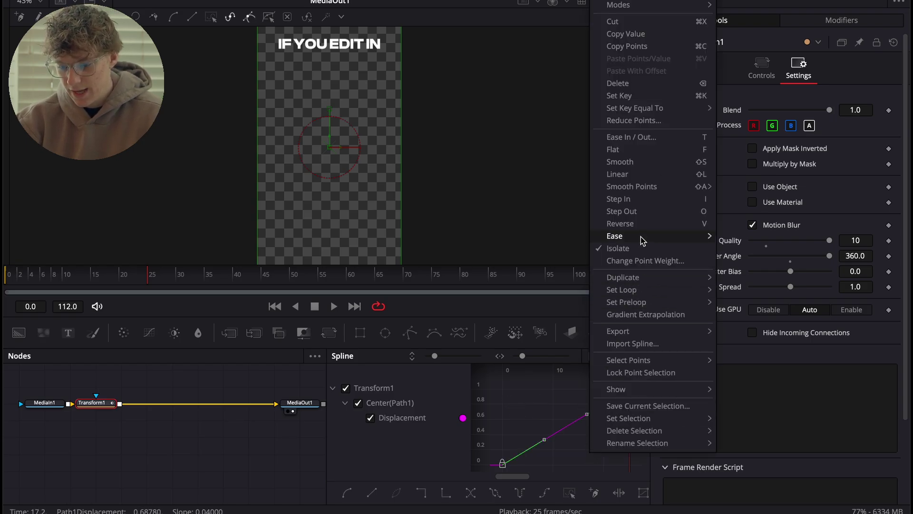
pyautogui.moveTo(641, 240)
pyautogui.click(749, 273)
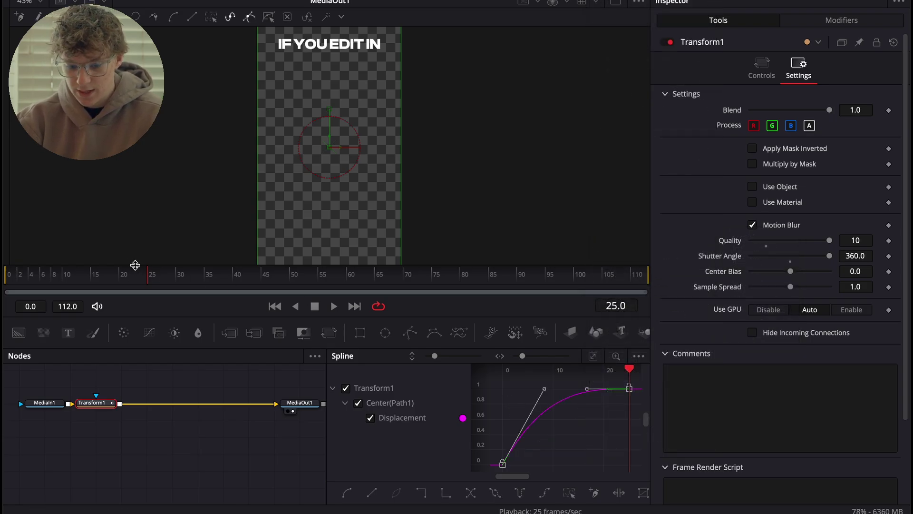
# Play the title animation repeatedly from frame 0 to examine the eased, motion-blurred slide-in.
pyautogui.moveTo(133, 273); pyautogui.dragTo(6, 273)
pyautogui.press('space')
pyautogui.press('space')
pyautogui.press('space')
pyautogui.press('space')
pyautogui.moveTo(139, 278); pyautogui.dragTo(5, 276)
pyautogui.press('space')
pyautogui.press('space')
pyautogui.press('XF86AudioLowerVolume')
pyautogui.press('XF86AudioLowerVolume')
pyautogui.press('XF86AudioLowerVolume')
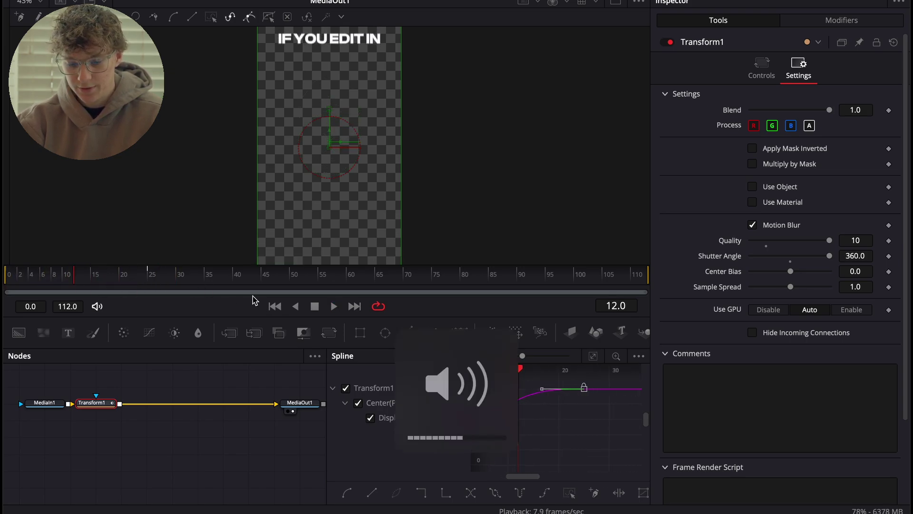
pyautogui.moveTo(74, 278); pyautogui.dragTo(4, 279)
pyautogui.press('space')
pyautogui.press('space')
# Return to the Edit page and, at 01:00:00:08, set Compound Clip 2's right crop to 824.4 so only IF shows.
pyautogui.hotkey('shift', '4')
pyautogui.moveTo(454, 365); pyautogui.dragTo(385, 412)
pyautogui.scroll(-15, 171, 333)
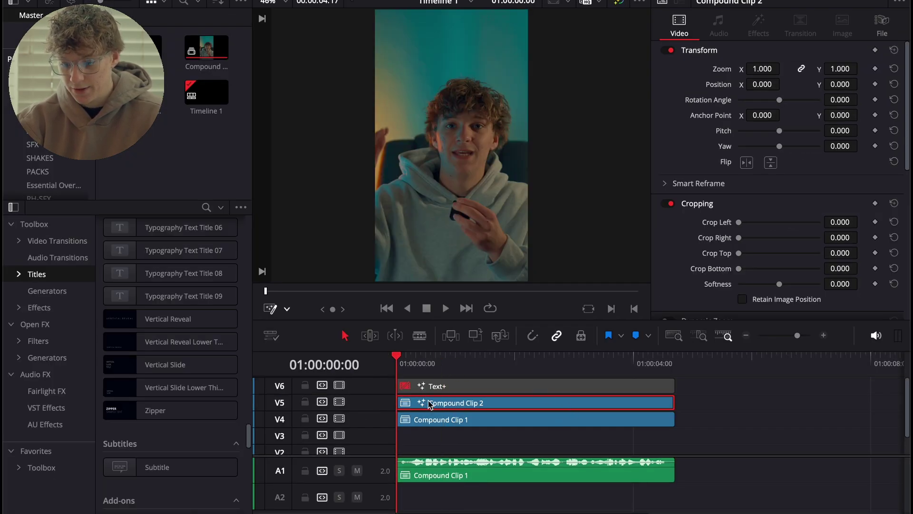
pyautogui.press('space')
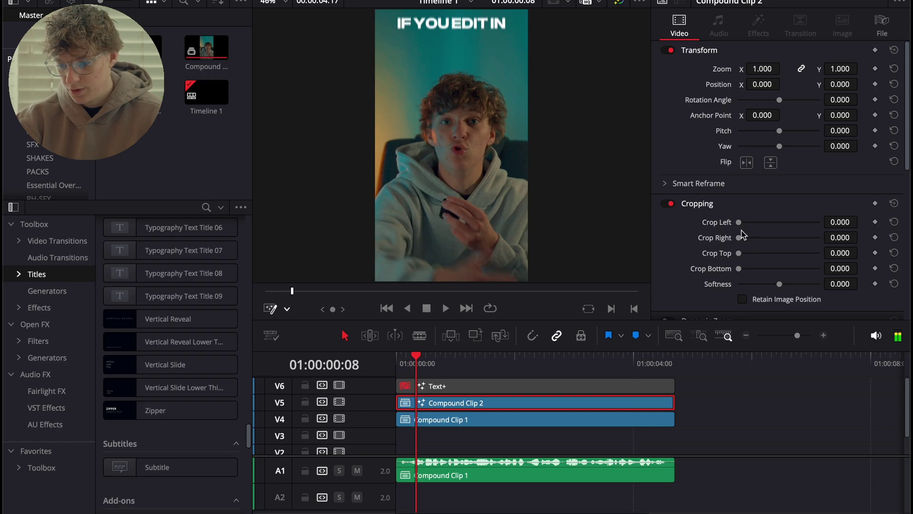
pyautogui.moveTo(738, 222); pyautogui.dragTo(622, 232)
pyautogui.moveTo(738, 239); pyautogui.dragTo(799, 246)
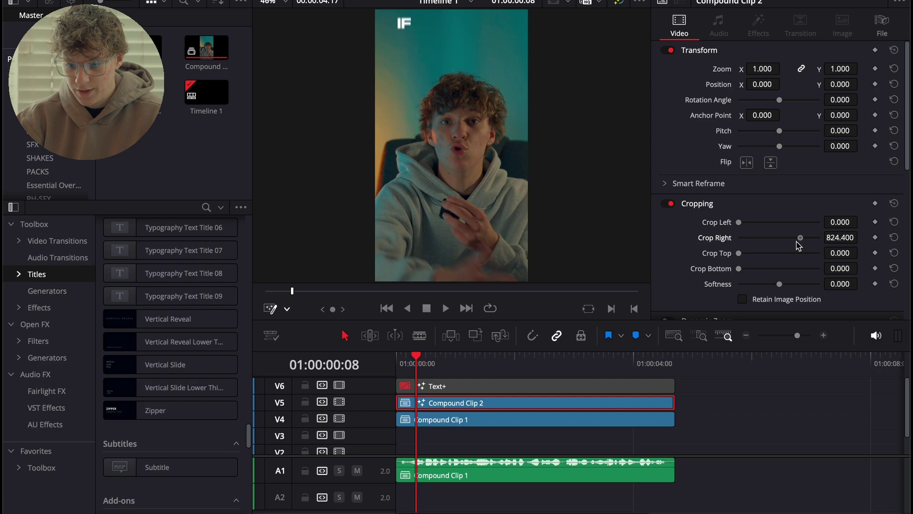
# Split Compound Clip 2 at 01:00:00:08 and set the second part's right crop to 552.4 to reveal IF YOU.
pyautogui.keyDown('super'); pyautogui.click(444, 408); pyautogui.keyUp('super')
pyautogui.click(447, 409)
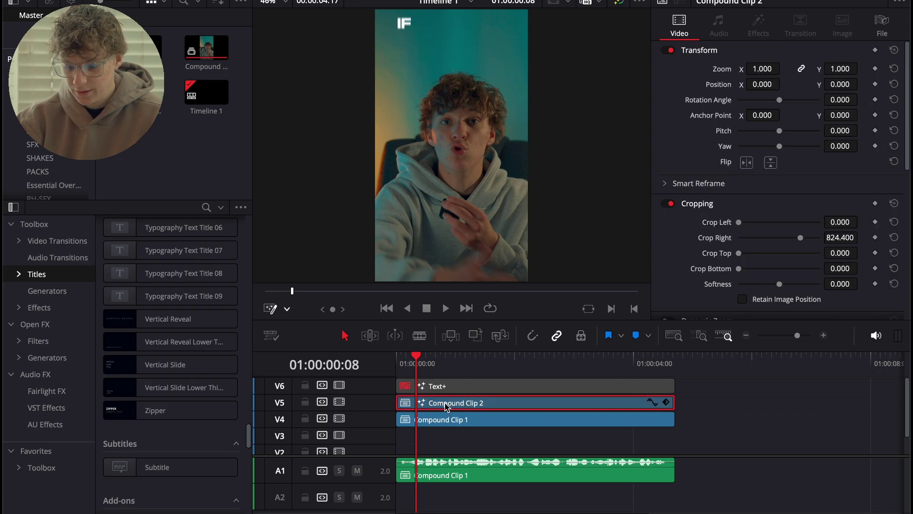
pyautogui.press('super+b')
pyautogui.click(448, 407)
pyautogui.moveTo(802, 236); pyautogui.dragTo(779, 245)
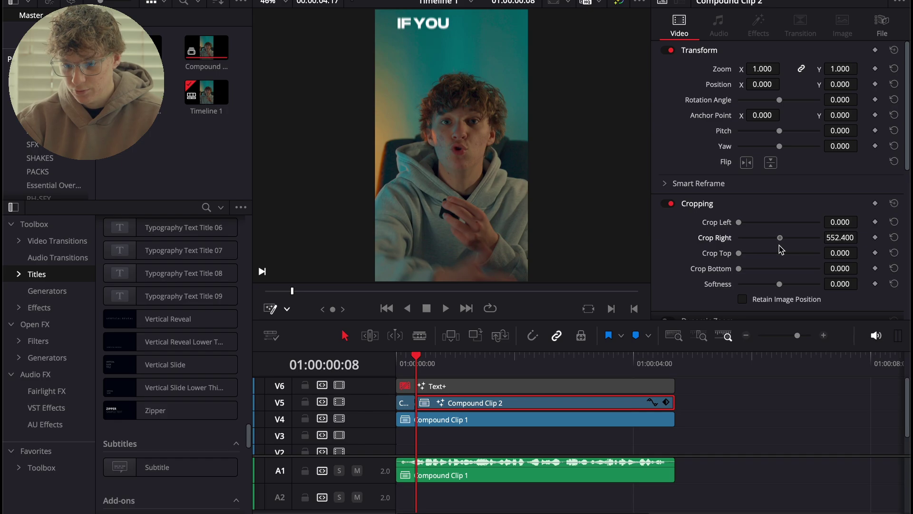
# Split Compound Clip 2 at 01:00:00:12 and reduce the new part's right crop to reveal IF YOU EDIT.
pyautogui.press('Right')
pyautogui.press('Right')
pyautogui.press('Right')
pyautogui.press('Right')
pyautogui.hotkey('ctrl', 'b')
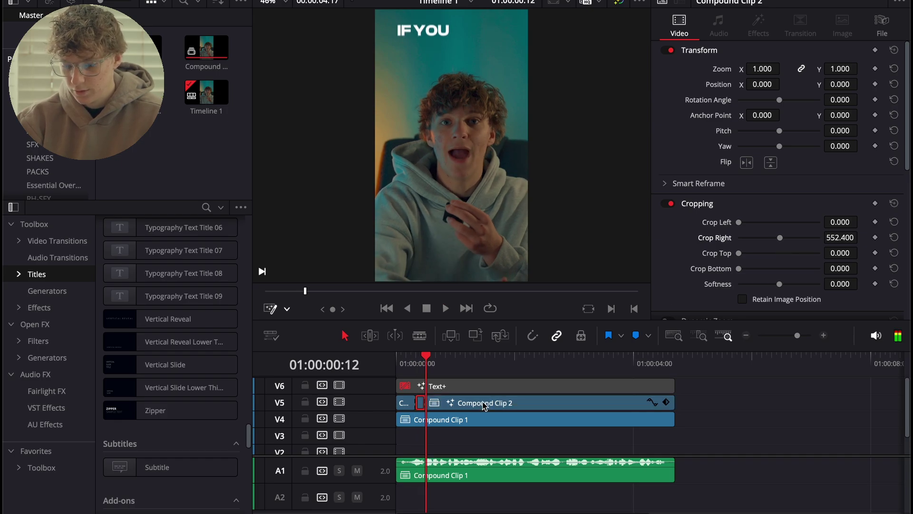
pyautogui.moveTo(783, 245); pyautogui.dragTo(732, 239)
# Split Compound Clip 2 at 01:00:00:17 and set the last part's right crop to 0 so the full IF YOU EDIT IN line shows.
pyautogui.press('Right')
pyautogui.press('Right')
pyautogui.press('Right')
pyautogui.press('Right')
pyautogui.press('Right')
pyautogui.hotkey('ctrl', 'b')
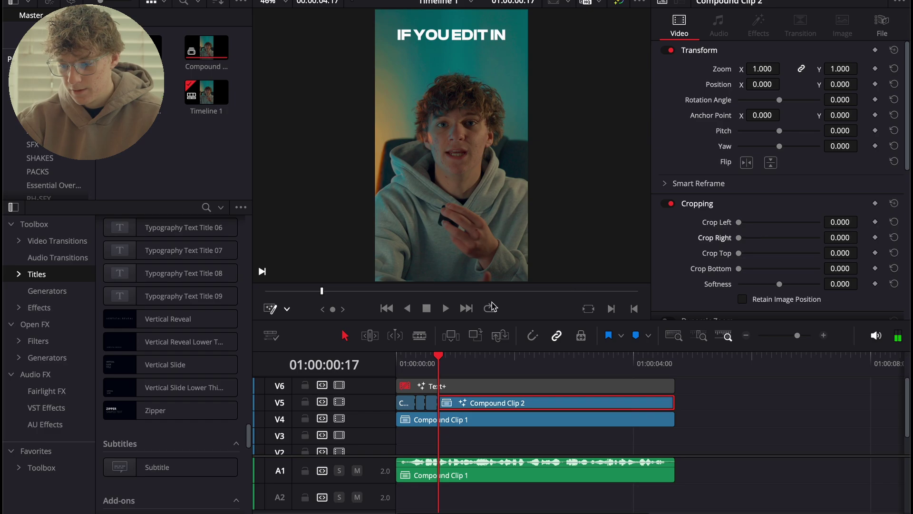
# Enable the DAVINCI RESOLVE Text+ title on V6 and trim its start to 01:00:00:20.
pyautogui.moveTo(448, 363); pyautogui.dragTo(293, 357)
pyautogui.press('space')
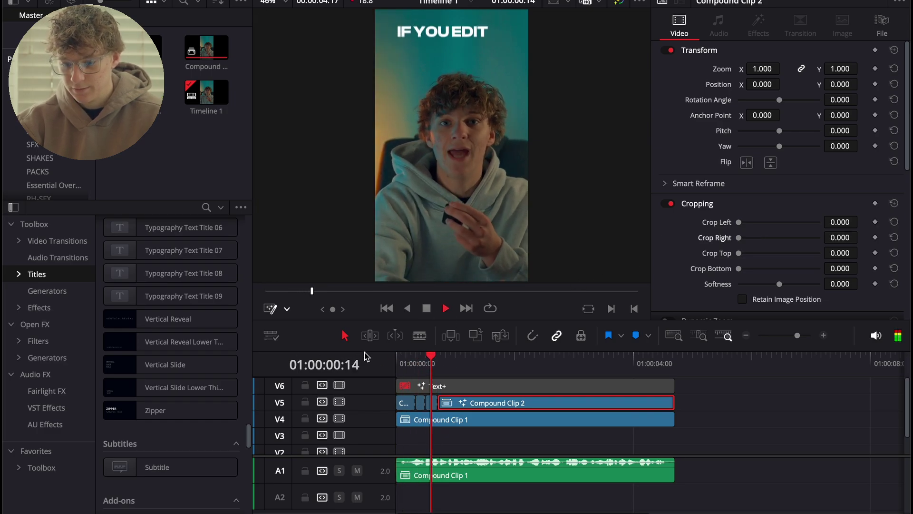
pyautogui.click(415, 360)
pyautogui.click(463, 388)
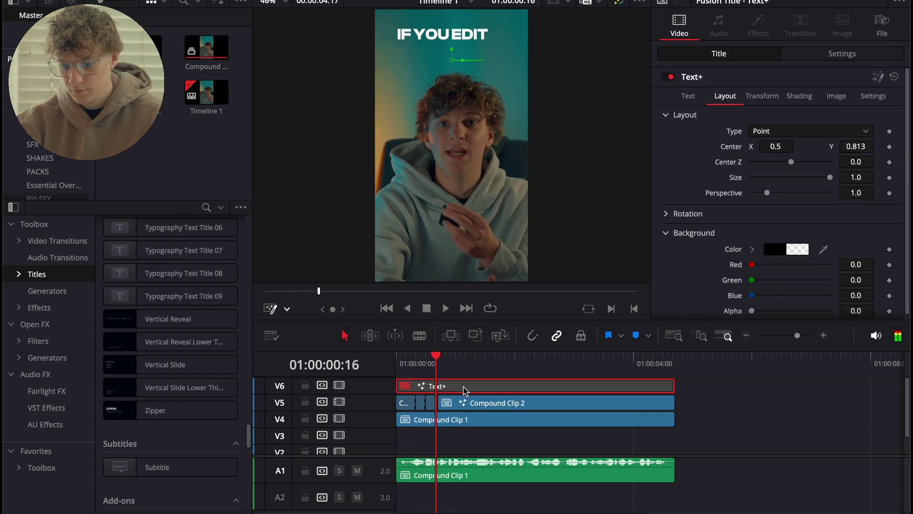
pyautogui.press('space')
pyautogui.hotkey('shift', '[')
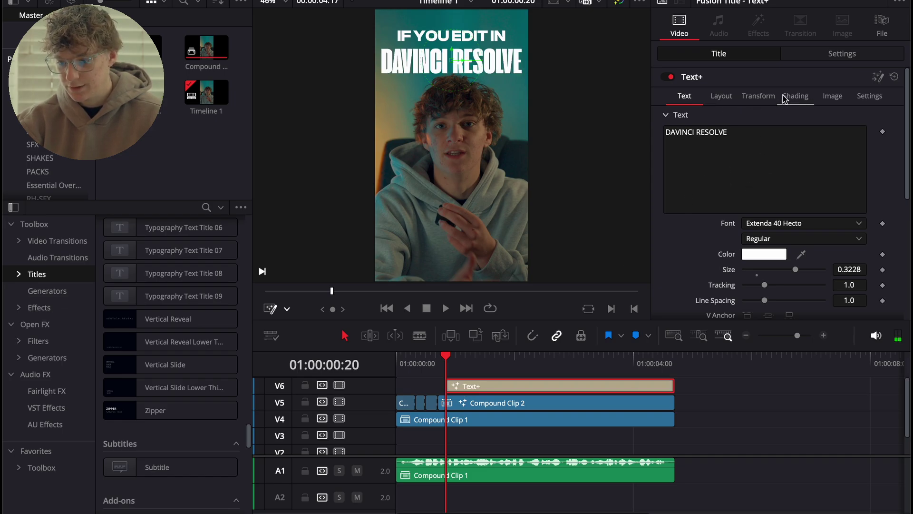
# Open the DAVINCI RESOLVE title on the Fusion page and add a Blur node after Template with blur size 28.3.
pyautogui.hotkey('shift', '5')
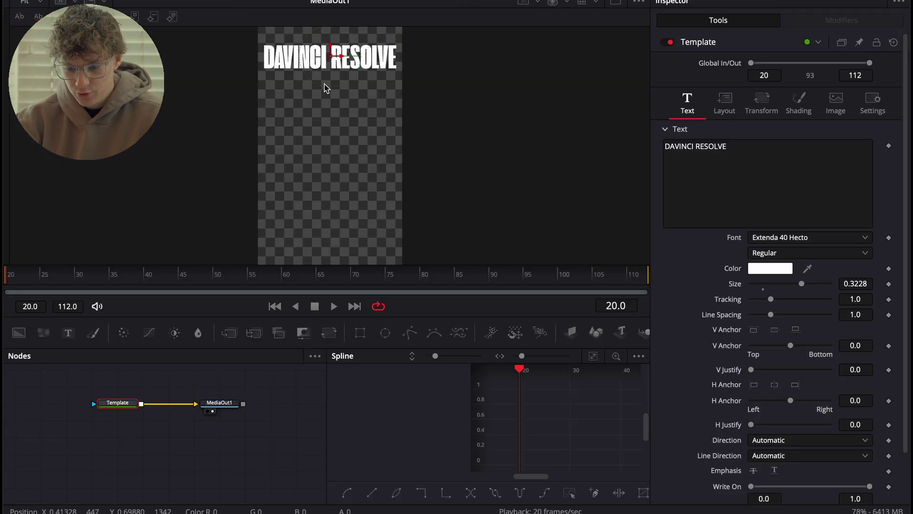
pyautogui.hotkey('shift', 'space')
pyautogui.write('blu')
pyautogui.press('Return')
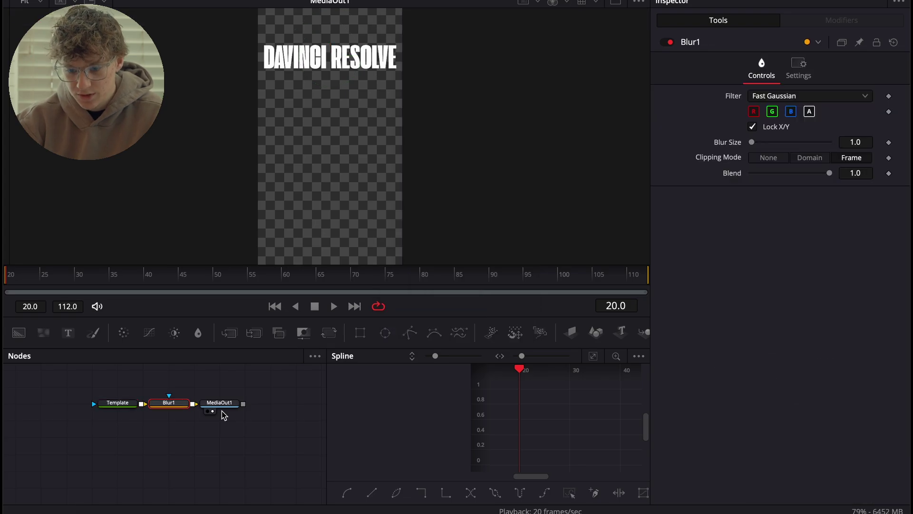
pyautogui.moveTo(757, 144); pyautogui.dragTo(778, 151)
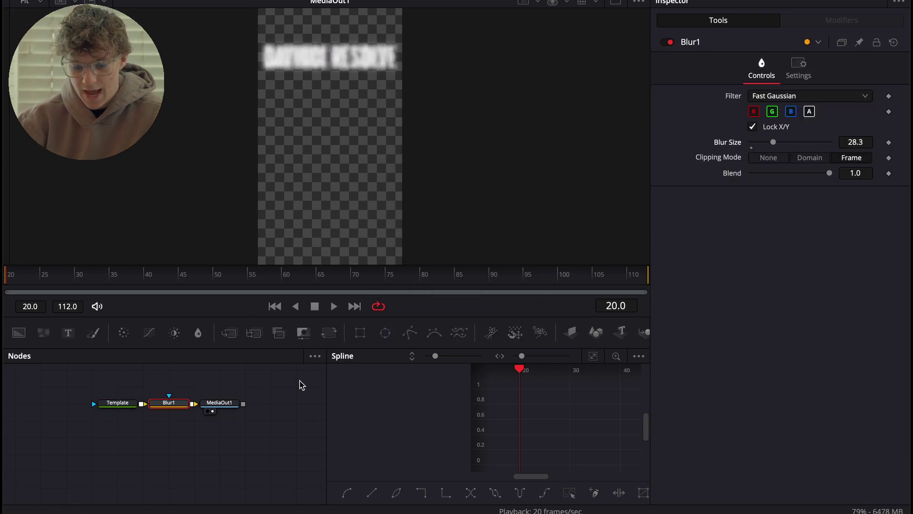
# Duplicate the blurred Text+ title onto V7 and delete the Blur node from the duplicate.
pyautogui.hotkey('shift', '4')
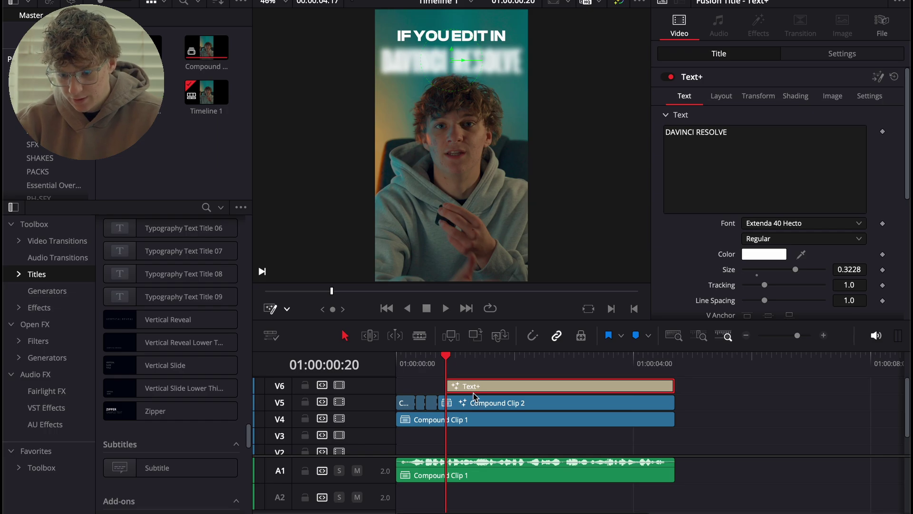
pyautogui.moveTo(471, 389); pyautogui.dragTo(472, 390)
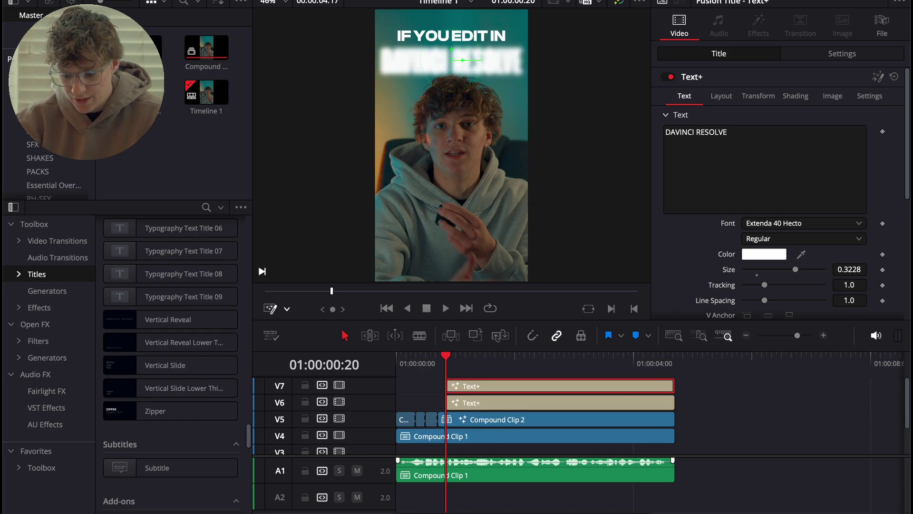
pyautogui.hotkey('shift', '5')
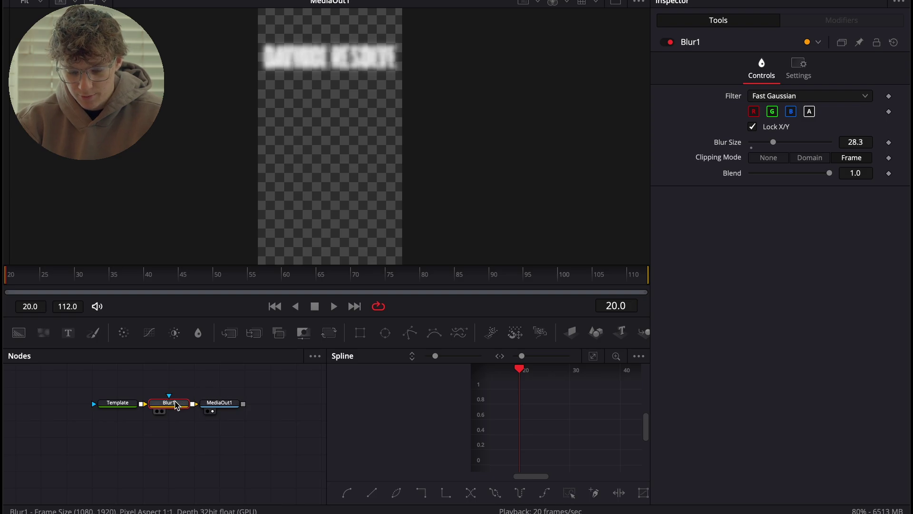
pyautogui.press('Delete')
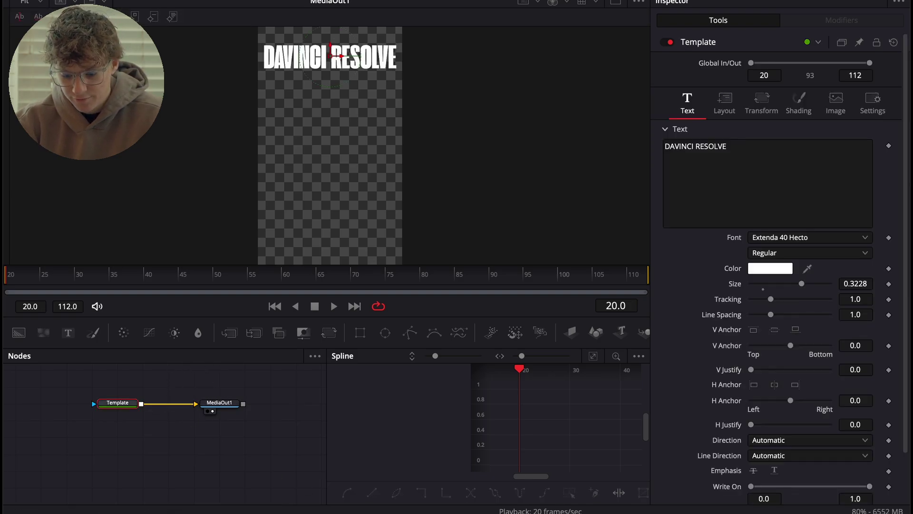
pyautogui.hotkey('shift', '4')
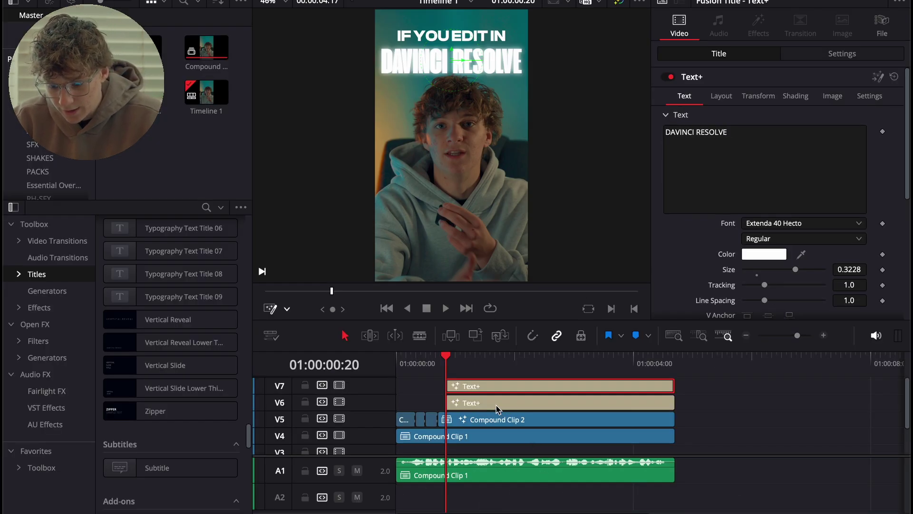
# Turn the blurred title on V6 into a compound clip and lower its opacity to about 49.
pyautogui.click(541, 405)
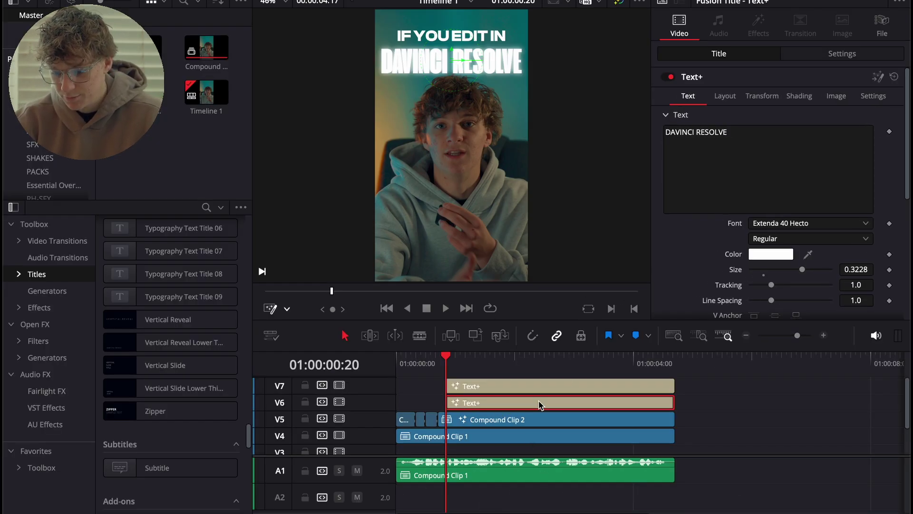
pyautogui.rightClick(564, 401)
pyautogui.click(600, 163)
pyautogui.click(533, 280)
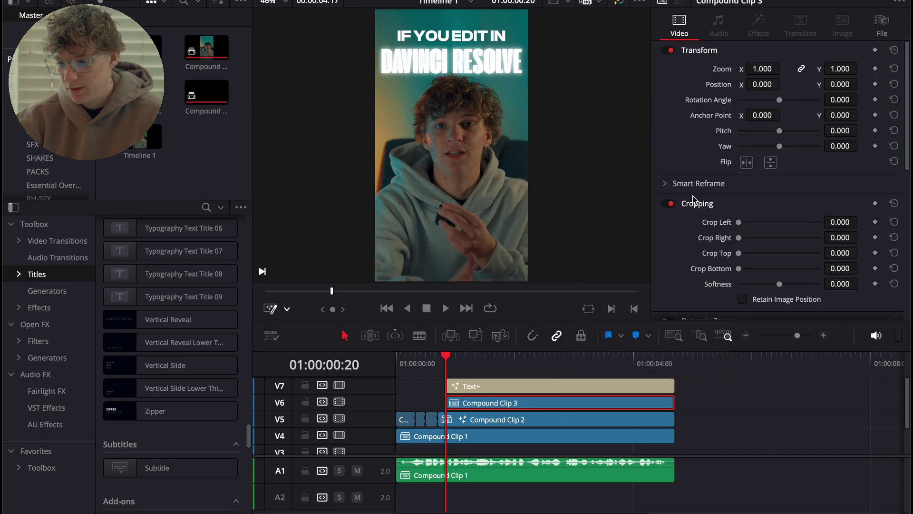
pyautogui.scroll(-3, 692, 196)
pyautogui.moveTo(820, 260); pyautogui.dragTo(766, 271)
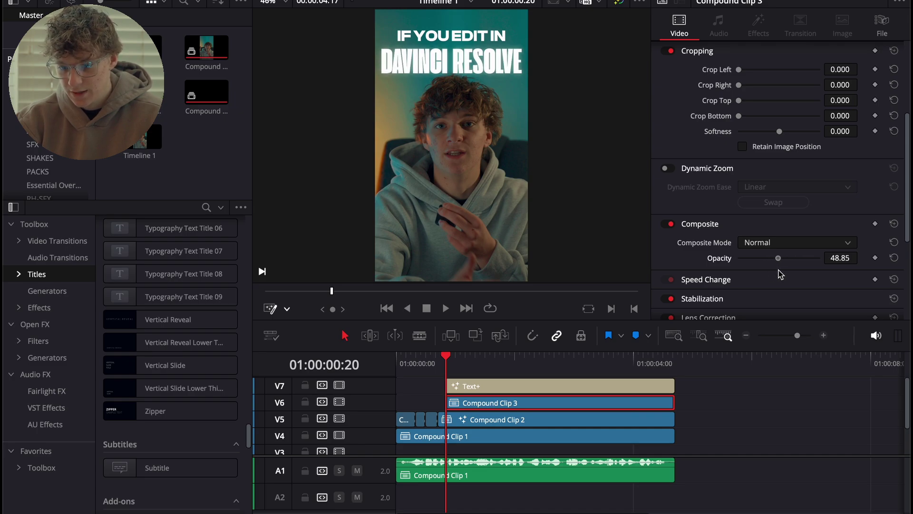
# Combine the sharp Text+ title on V7 and the blurred compound clip on V6 into a new compound clip.
pyautogui.click(492, 389)
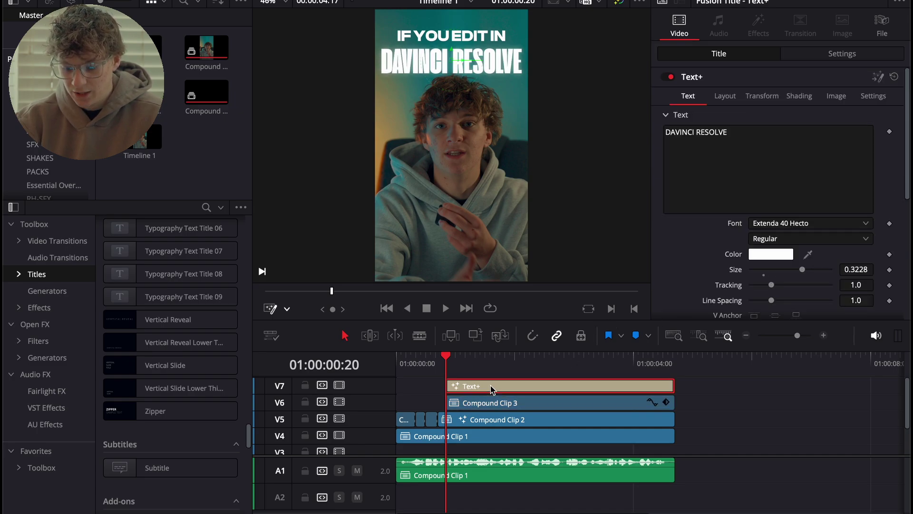
pyautogui.keyDown('super'); pyautogui.click(596, 404); pyautogui.keyUp('super')
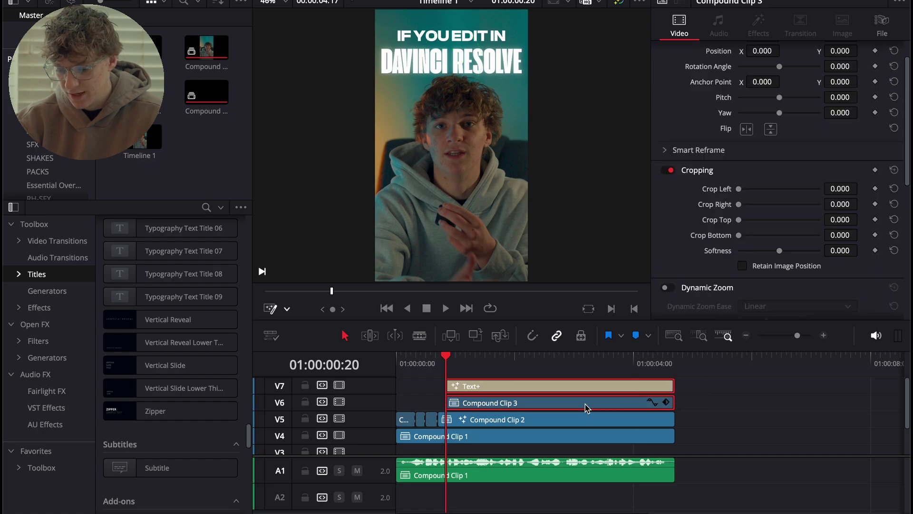
pyautogui.rightClick(590, 404)
pyautogui.click(640, 34)
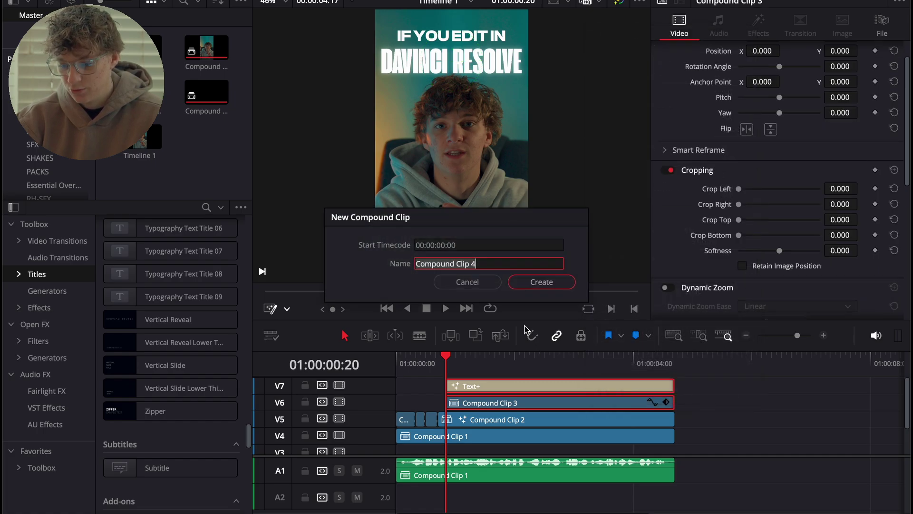
pyautogui.click(537, 281)
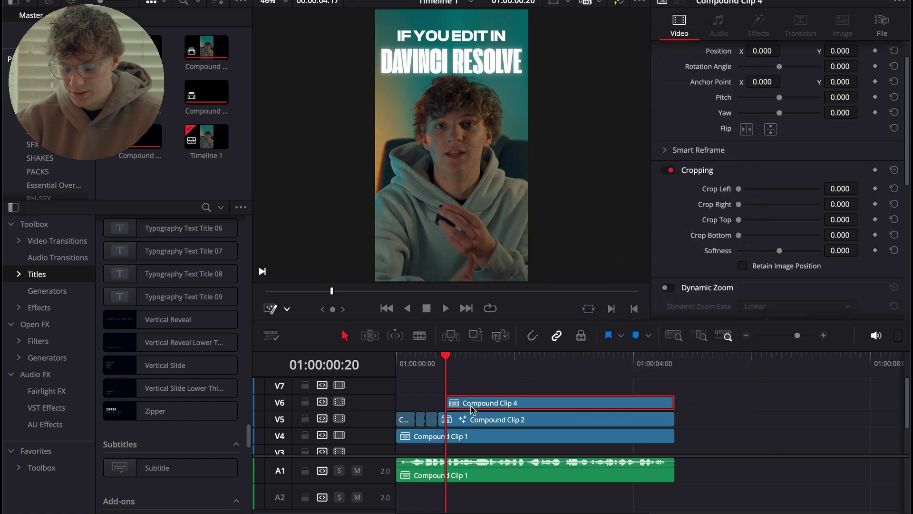
# Play back the glowing title's entrance and open Compound Clip 4 on the Fusion page at 01:00:00:20.
pyautogui.press('space')
pyautogui.press('space')
pyautogui.moveTo(461, 369); pyautogui.dragTo(424, 369)
pyautogui.press('space')
pyautogui.click(452, 372)
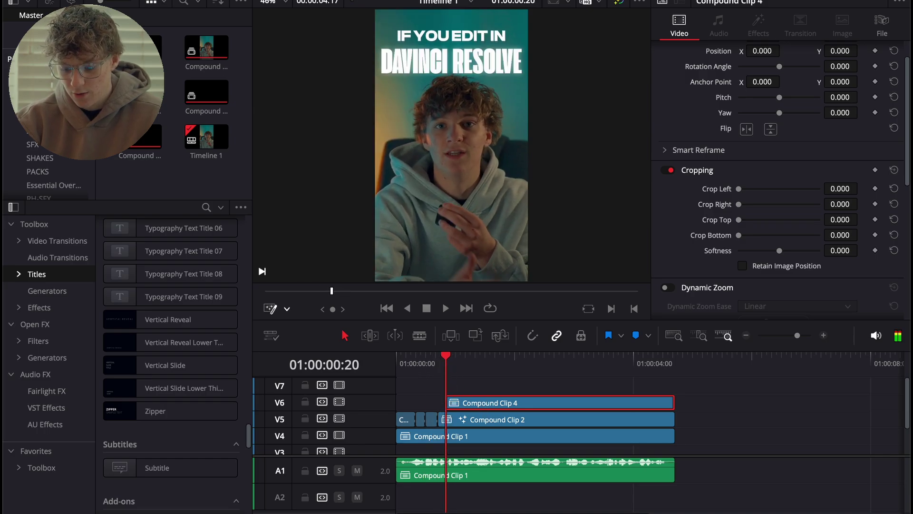
pyautogui.hotkey('shift', '5')
pyautogui.hotkey('shift', 'space')
pyautogui.write('trN')
pyautogui.press('Escape')
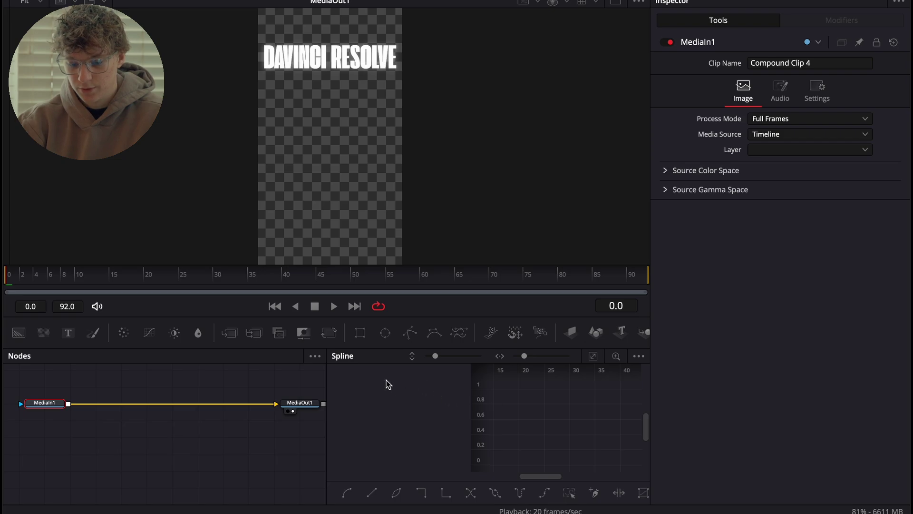
# Add a Transform node after MediaIn1 and keyframe its center at frame 0 with Y 0.456.
pyautogui.hotkey('shift', 'space')
pyautogui.write('tran')
pyautogui.press('Return')
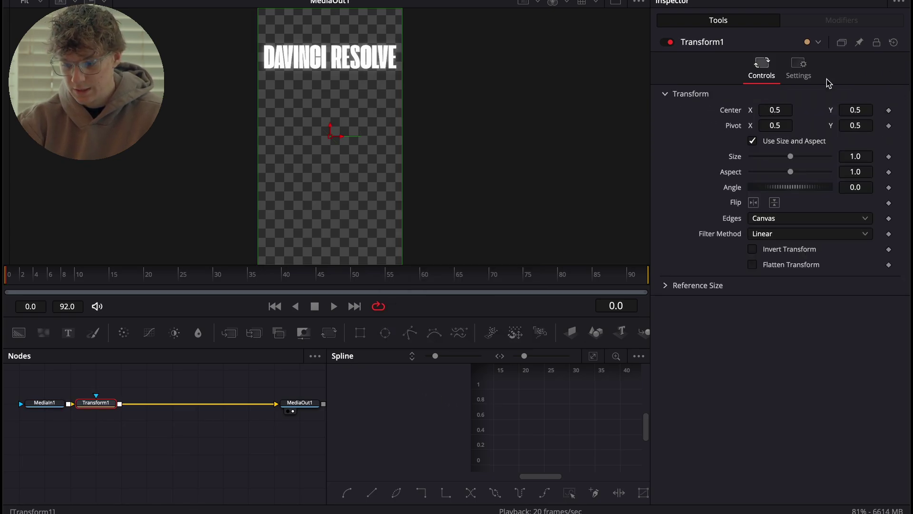
pyautogui.moveTo(856, 110); pyautogui.dragTo(835, 110)
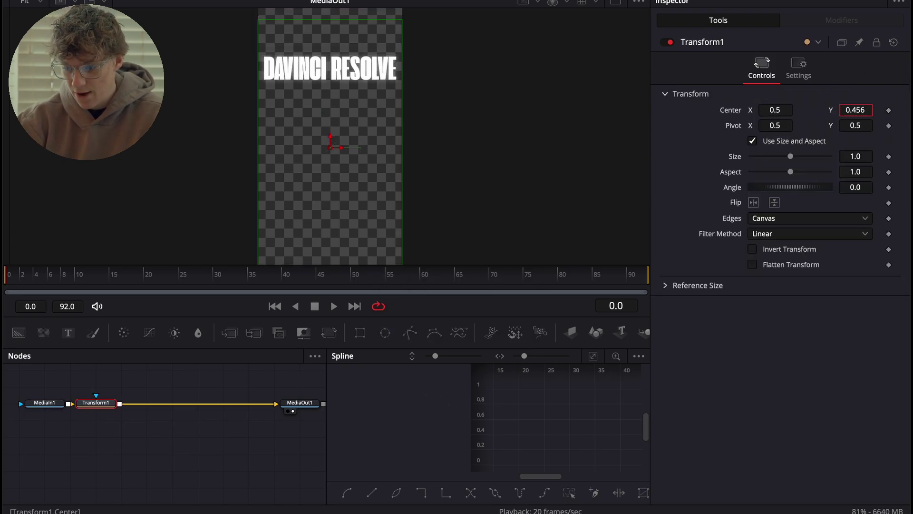
pyautogui.click(888, 111)
# At frame 12, set the Transform's center Y to 0.5 to move DAVINCI RESOLVE up into place.
pyautogui.press('Right')
pyautogui.press('Right')
pyautogui.press('Right')
pyautogui.press('Right')
pyautogui.press('Right')
pyautogui.press('Right')
pyautogui.press('Right')
pyautogui.press('Right')
pyautogui.press('Right')
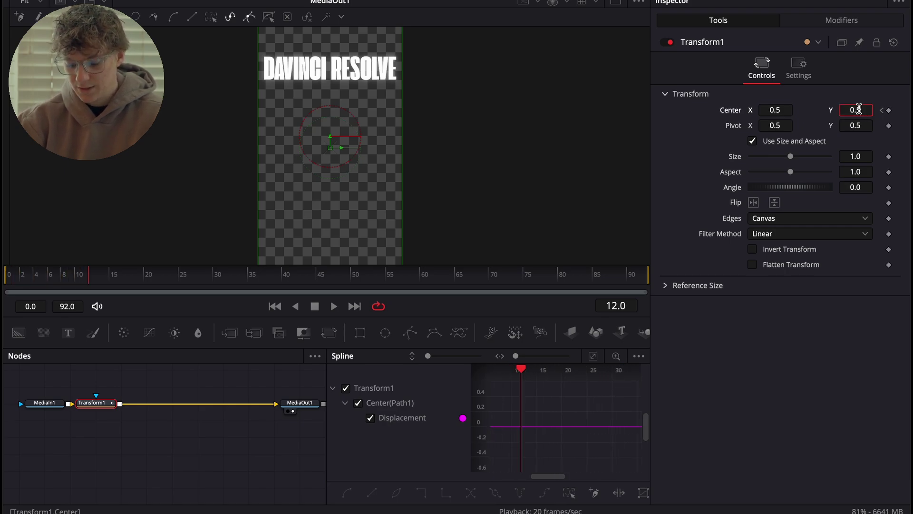
pyautogui.press('Tab')
# Apply an ease-out curve to the Transform's Displacement keyframes, play back the title's movement, and return to frame 0.
pyautogui.click(593, 356)
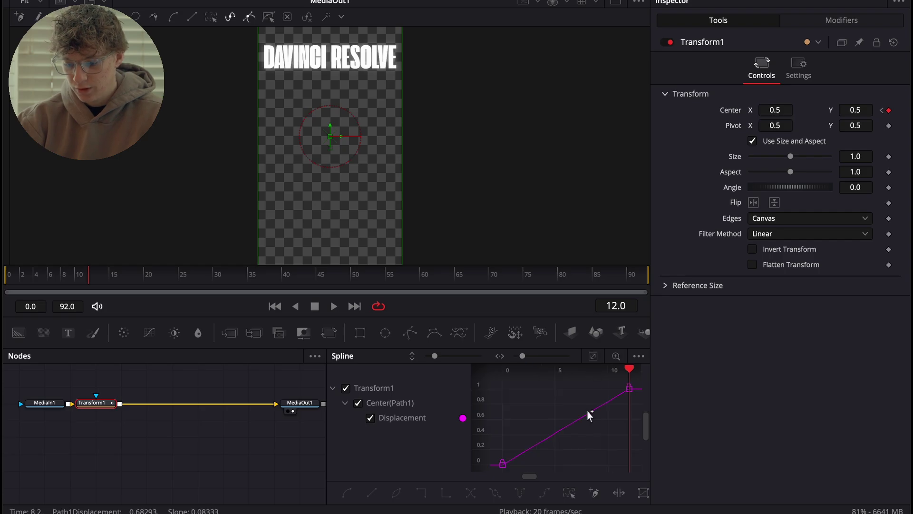
pyautogui.rightClick(596, 443)
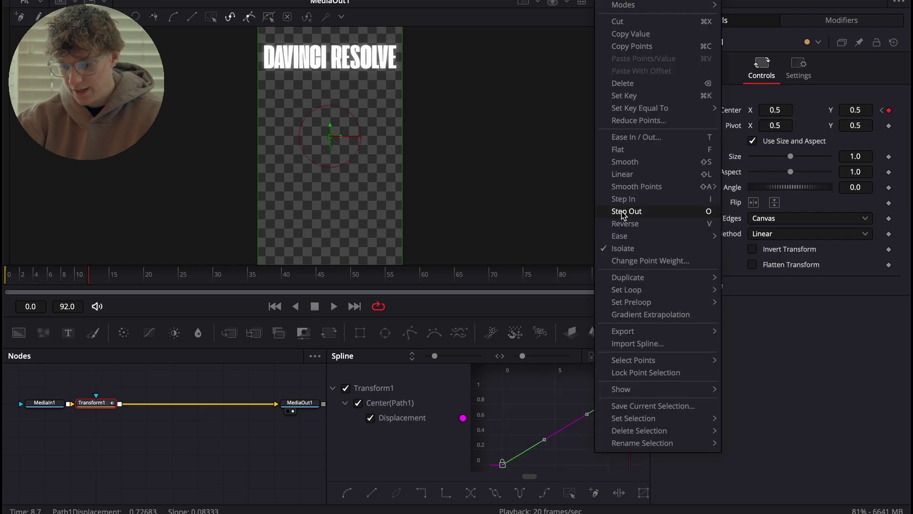
pyautogui.moveTo(629, 234)
pyautogui.click(755, 320)
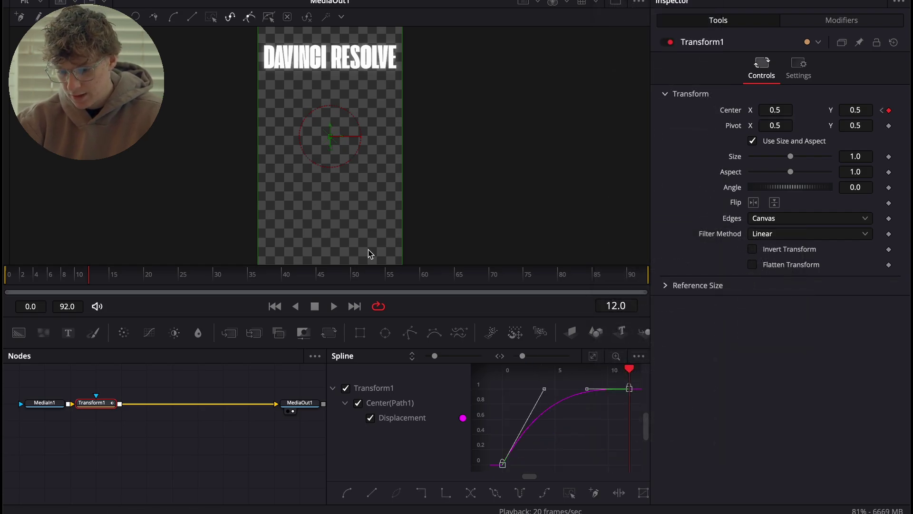
pyautogui.moveTo(106, 272); pyautogui.dragTo(6, 274)
pyautogui.press('space')
pyautogui.press('space')
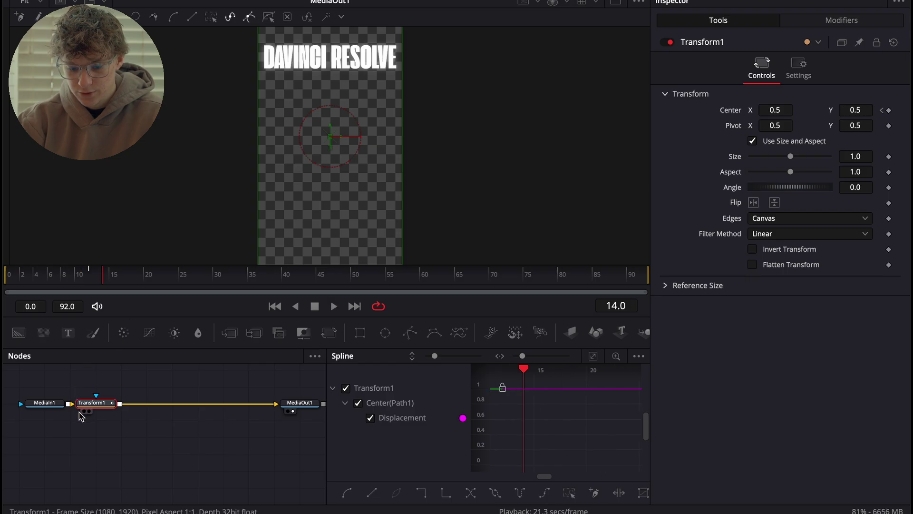
pyautogui.click(46, 403)
pyautogui.moveTo(90, 279); pyautogui.dragTo(6, 280)
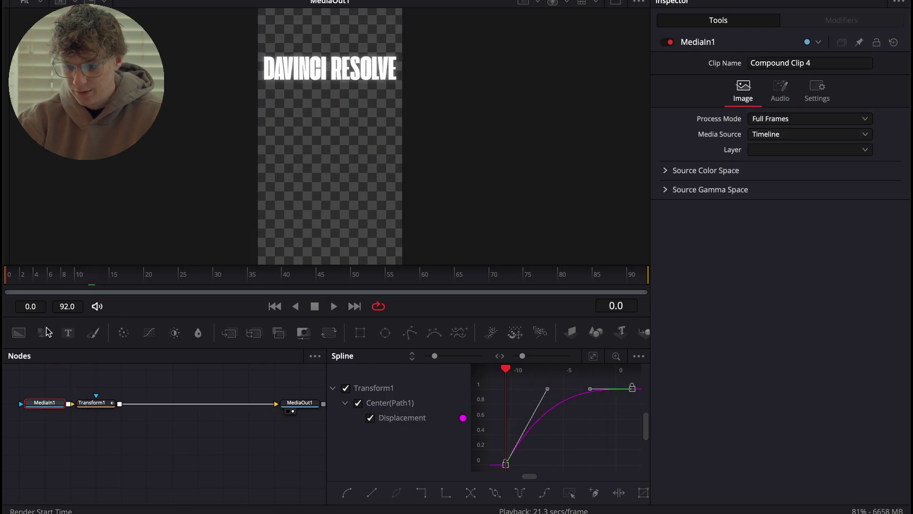
pyautogui.click(104, 406)
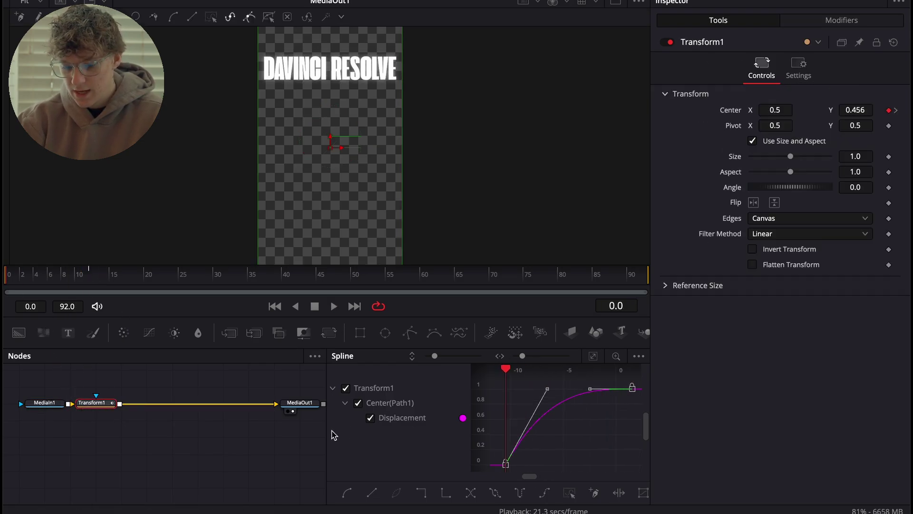
# On the Edit page, keyframe Compound Clip 4's opacity at 43.51 at 01:00:00:20 and 100 at 01:00:00:22.
pyautogui.click(415, 512)
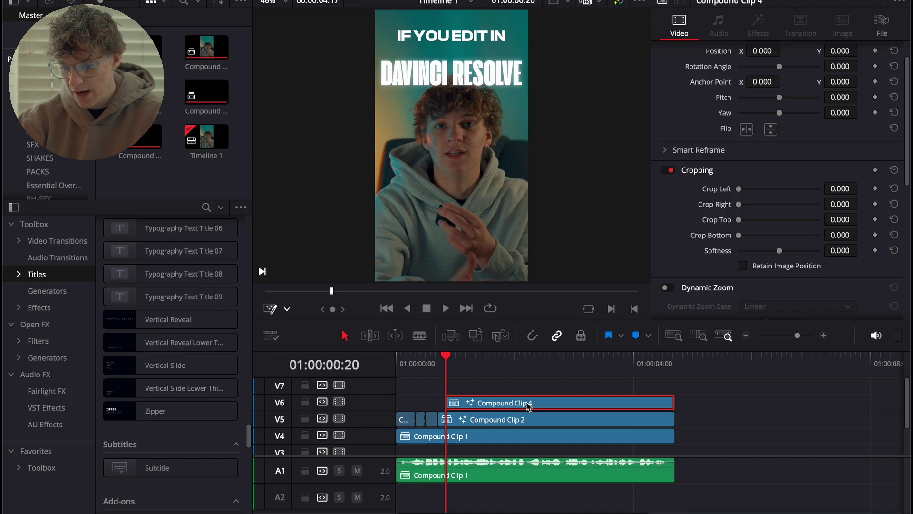
pyautogui.scroll(-3, 800, 216)
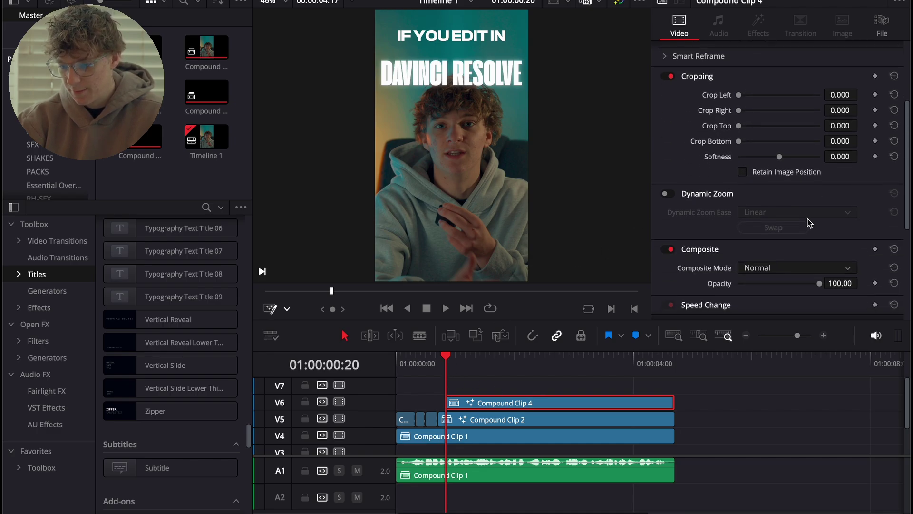
pyautogui.moveTo(820, 283); pyautogui.dragTo(774, 283)
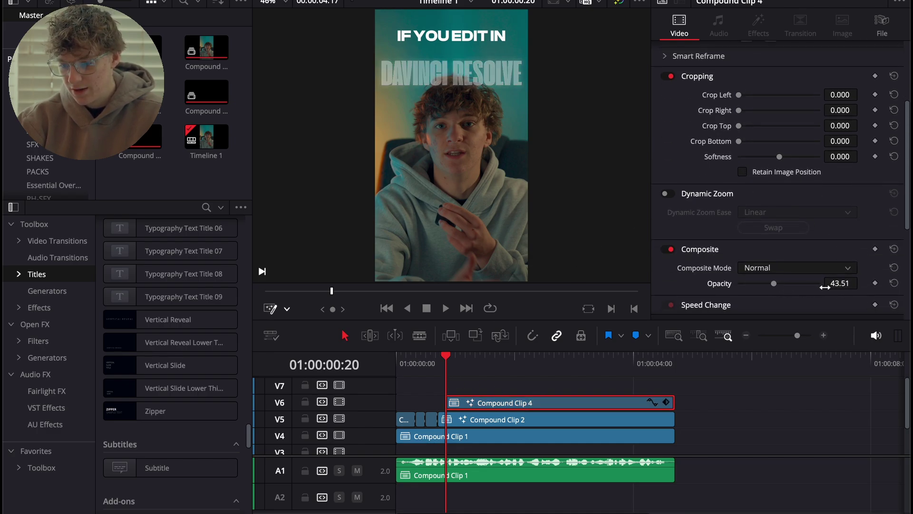
pyautogui.press('Right')
pyautogui.press('Right')
pyautogui.press('Right')
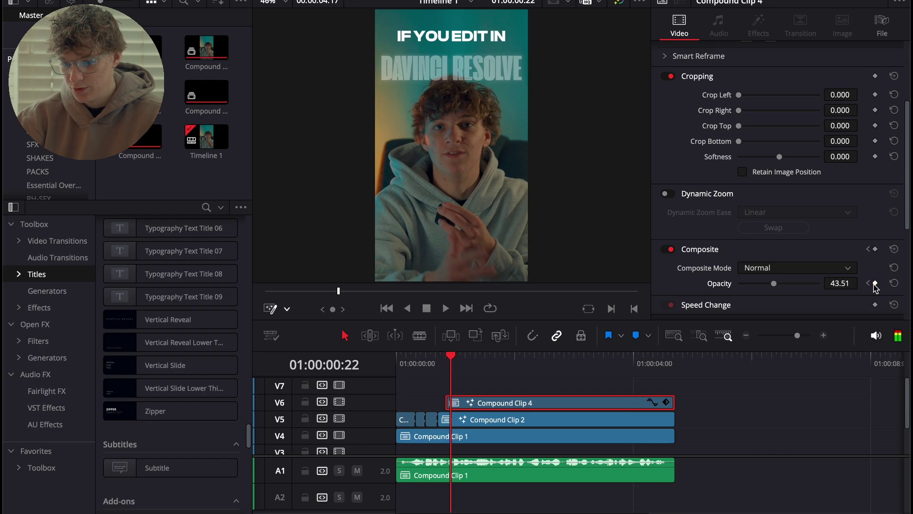
pyautogui.moveTo(774, 284); pyautogui.dragTo(819, 283)
# Play back the DAVINCI RESOLVE title's fade-in and upward move on the timeline.
pyautogui.moveTo(454, 364); pyautogui.dragTo(443, 362)
pyautogui.press('space')
pyautogui.press('space')
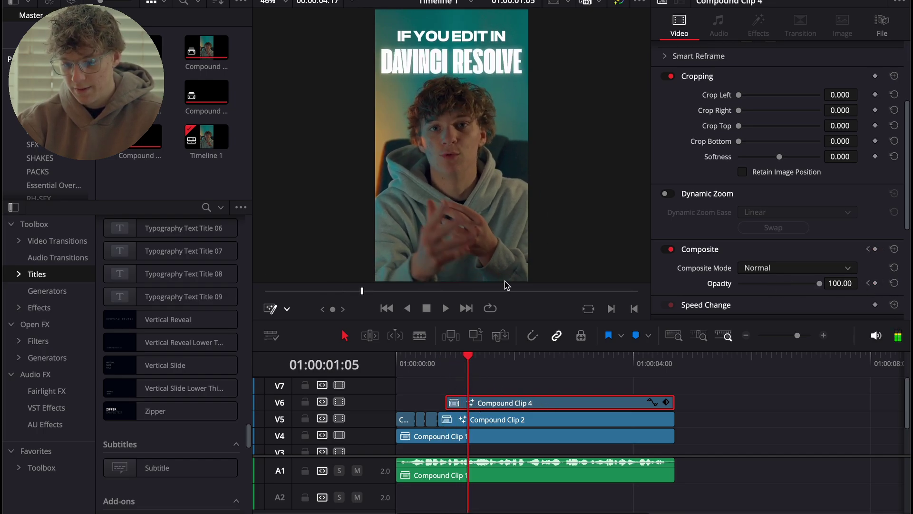
# On the Fusion page, enable motion blur on the title's Transform with Quality 10 and Shutter Angle 360, and play back the timeline.
pyautogui.click(449, 362)
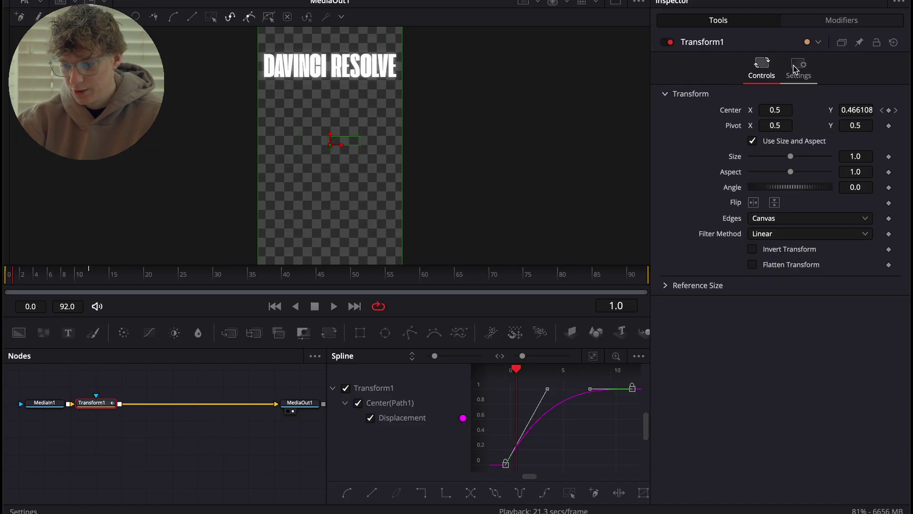
pyautogui.click(794, 69)
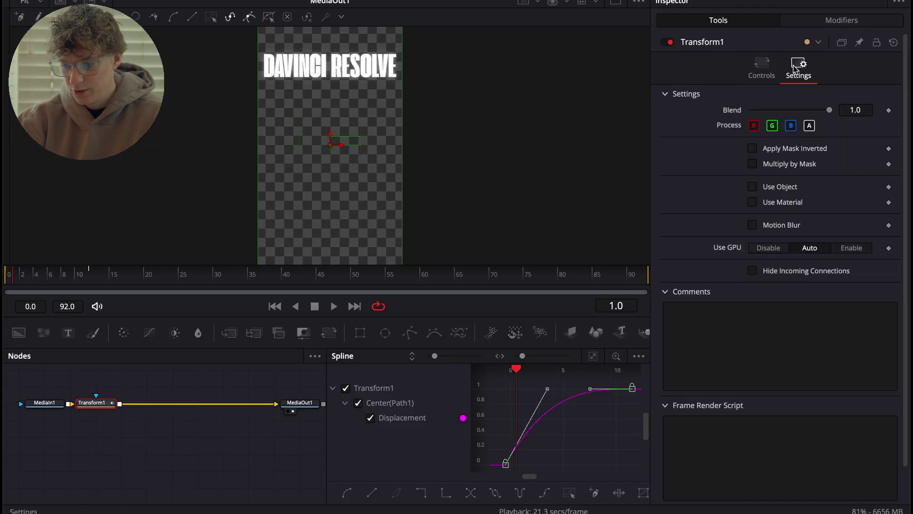
pyautogui.click(761, 225)
pyautogui.moveTo(767, 240); pyautogui.dragTo(909, 267)
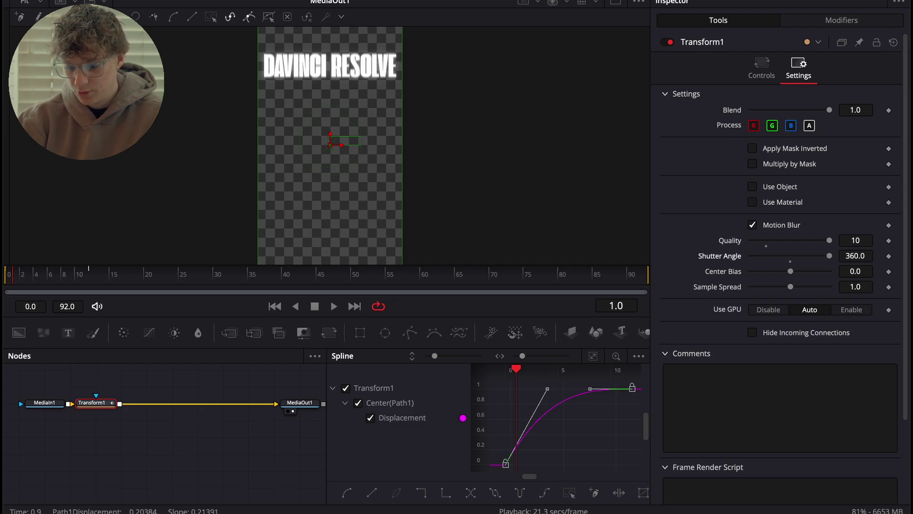
pyautogui.hotkey('shift', '4')
pyautogui.press('space')
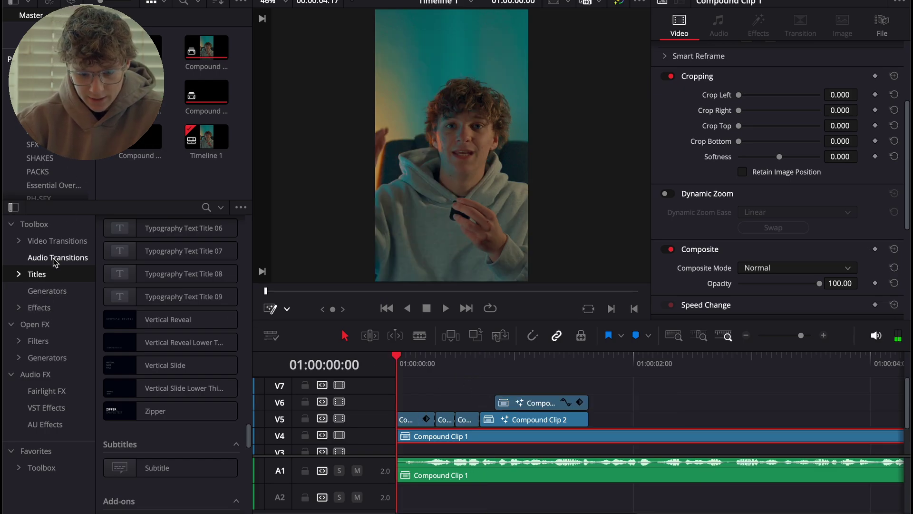
# Add an Adjustment Clip on V8 at the timeline start and trim its end to match the title clips below.
pyautogui.click(46, 307)
pyautogui.scroll(15, 204, 269)
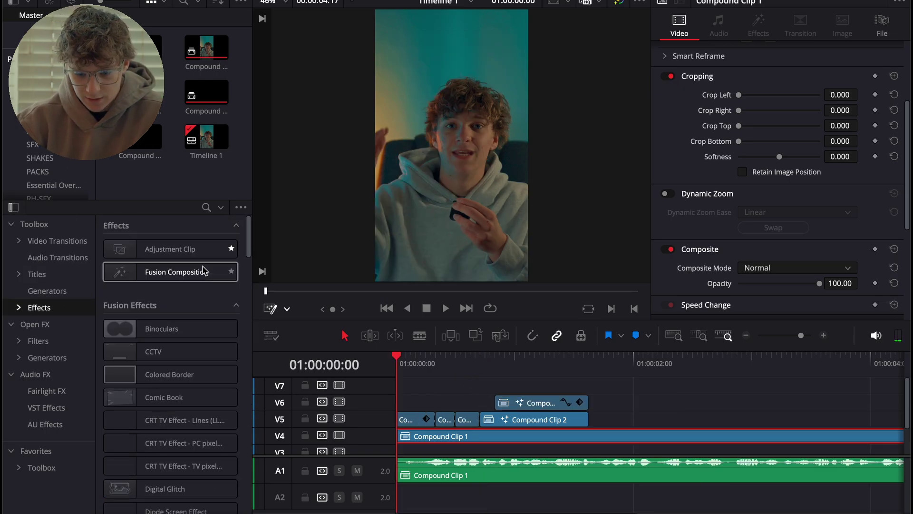
pyautogui.moveTo(166, 251); pyautogui.dragTo(426, 386)
pyautogui.click(746, 335)
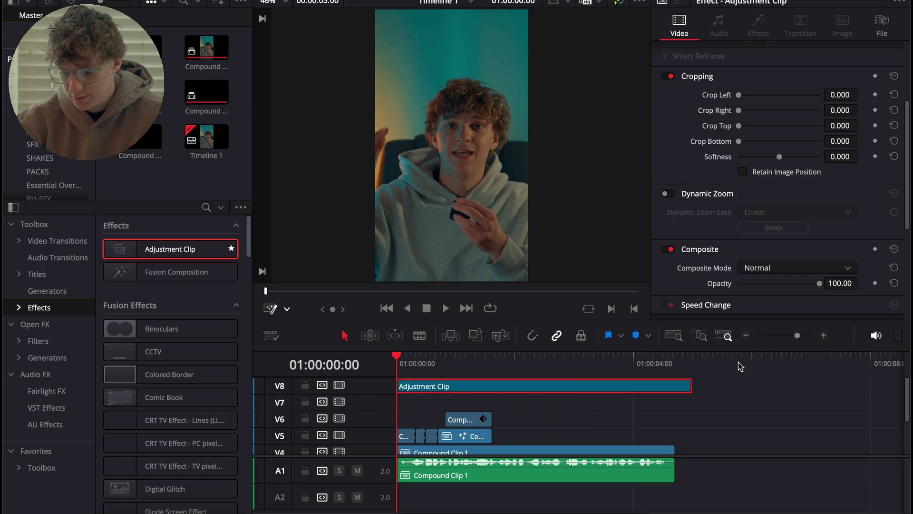
pyautogui.moveTo(684, 389); pyautogui.dragTo(588, 386)
pyautogui.hotkey('ctrl', '=')
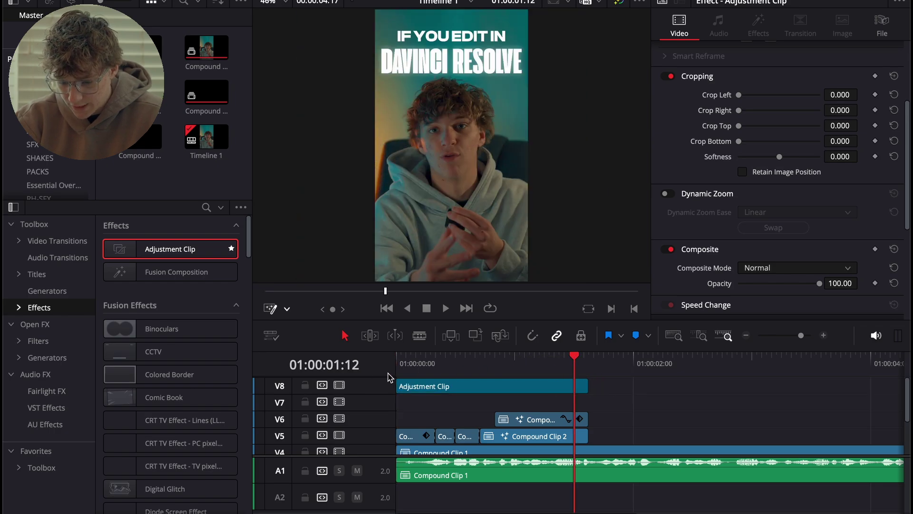
# Open the Adjustment Clip on the Fusion page and add a Transform node after MediaIn1.
pyautogui.press('Home')
pyautogui.click(408, 390)
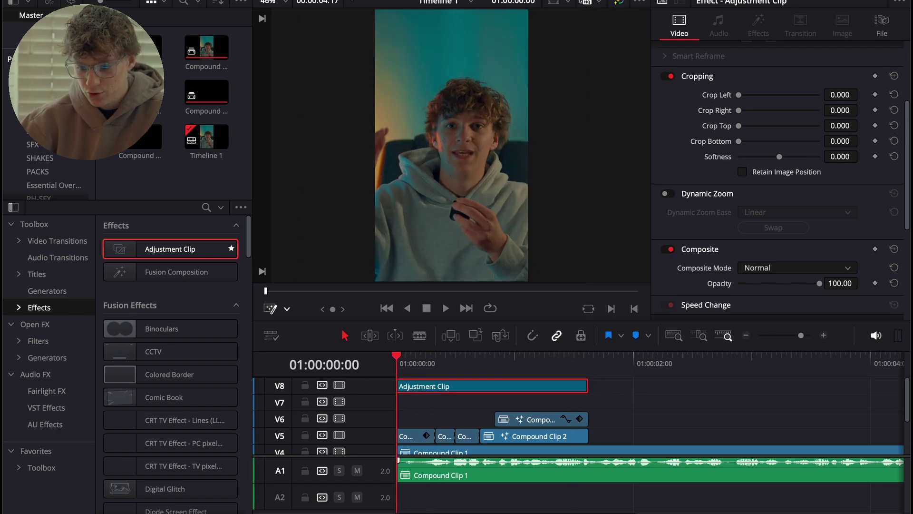
pyautogui.hotkey('shift', '5')
pyautogui.hotkey('shift', 'space')
pyautogui.write('tra')
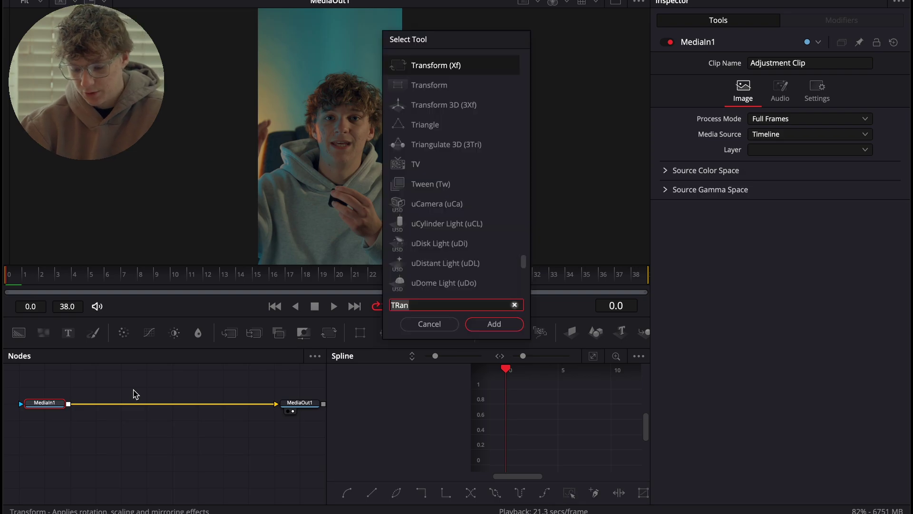
pyautogui.write('ns')
pyautogui.press('Return')
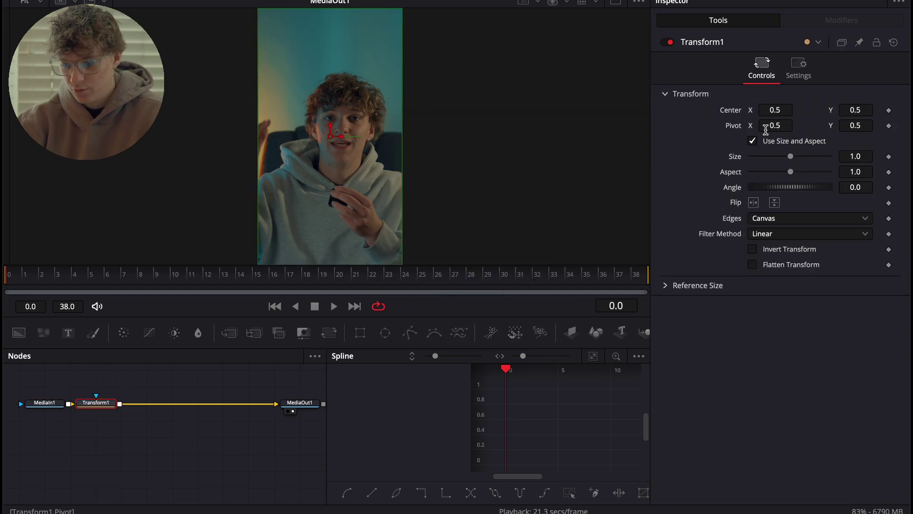
# Keyframe the Transform's Size from 1.51 at frame 0 to 1.0 at frame 15 and apply an ease-out to the Size curve.
pyautogui.moveTo(792, 162); pyautogui.dragTo(795, 162)
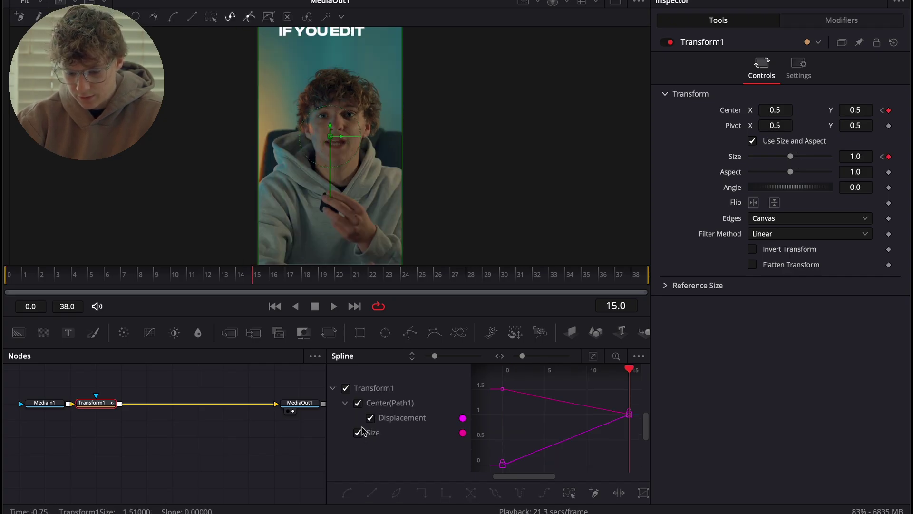
pyautogui.click(358, 403)
pyautogui.click(593, 356)
pyautogui.press('super+a')
pyautogui.rightClick(536, 449)
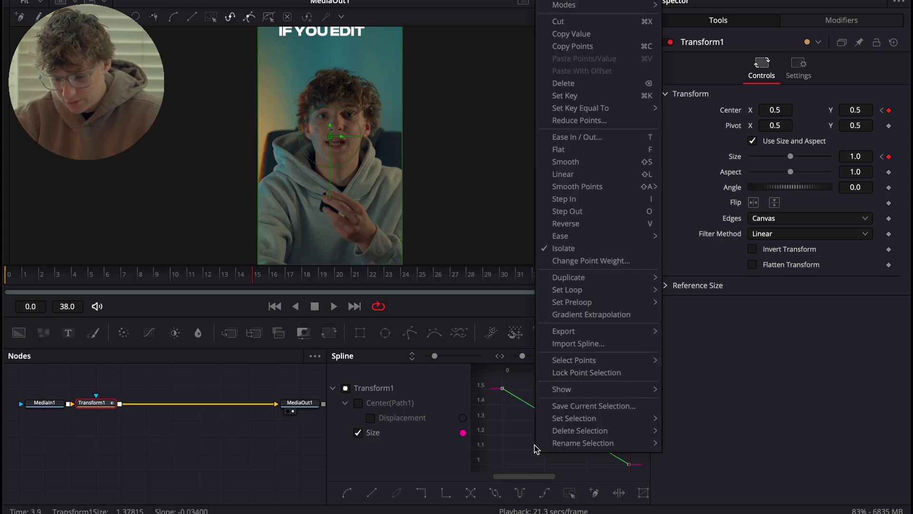
pyautogui.moveTo(566, 236)
pyautogui.click(687, 262)
pyautogui.click(275, 306)
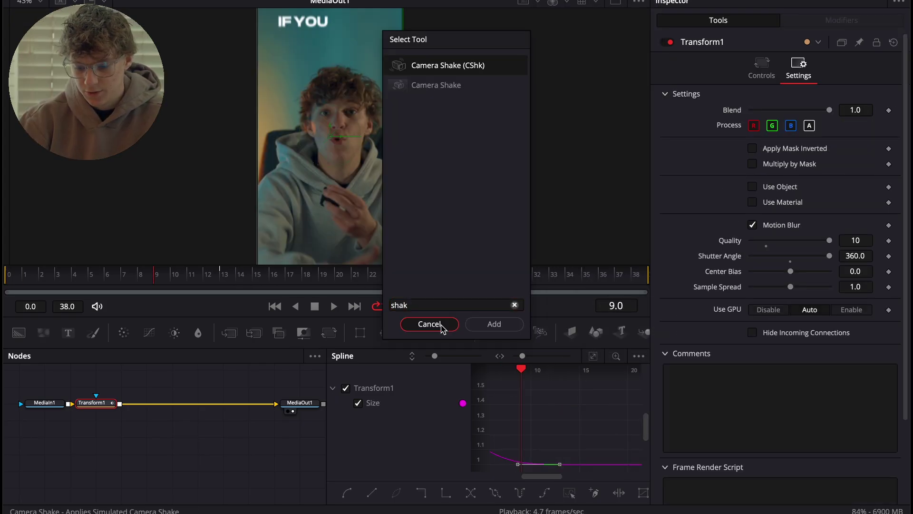
# Cancel the tool search, move the Transform node farther from MediaIn1, and play back the eased zoom from frame 0.
pyautogui.click(429, 324)
pyautogui.moveTo(93, 403); pyautogui.dragTo(140, 403)
pyautogui.click(592, 356)
pyautogui.moveTo(180, 276); pyautogui.dragTo(4, 280)
pyautogui.press('space')
pyautogui.press('space')
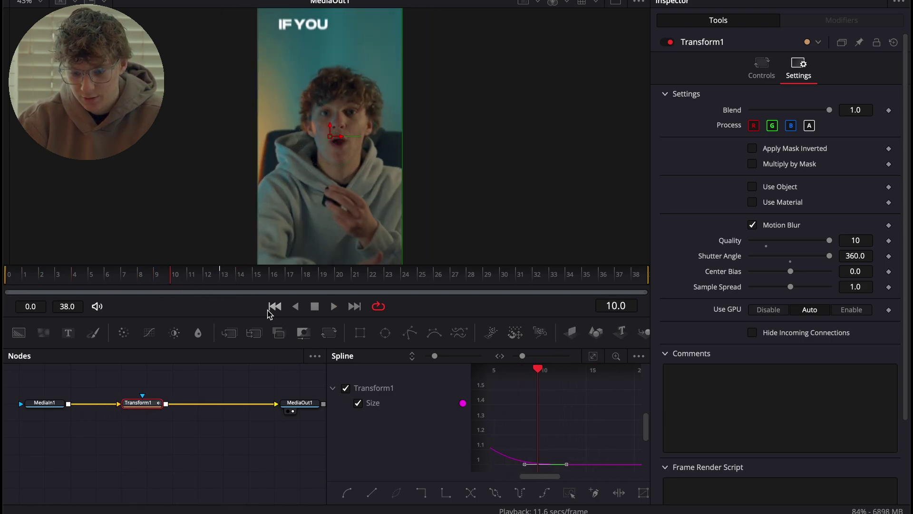
# Add a Camera Shake node between Transform1 and MediaOut1 and return to frame 0.
pyautogui.hotkey('shift', 'space')
pyautogui.write('shak')
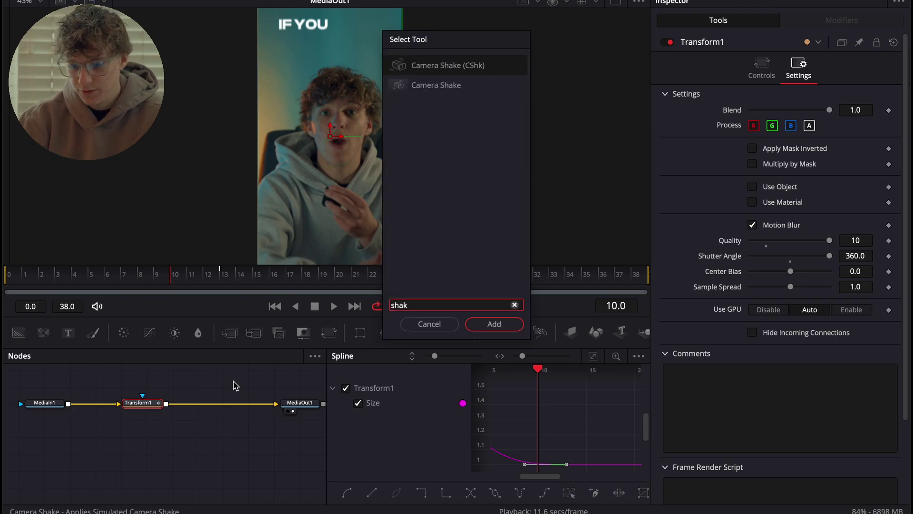
pyautogui.press('Return')
pyautogui.moveTo(174, 276); pyautogui.dragTo(4, 275)
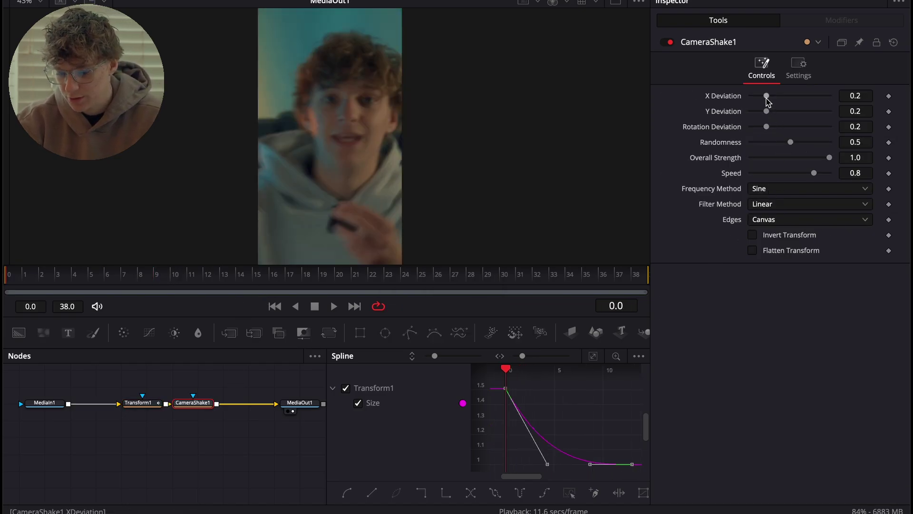
# Set the Camera Shake's X Deviation to 0.039, Y Deviation to 0.031, Overall Strength to 0.504 and Speed to 0.181, and play it back.
pyautogui.moveTo(763, 113); pyautogui.dragTo(751, 122)
pyautogui.moveTo(835, 162); pyautogui.dragTo(791, 171)
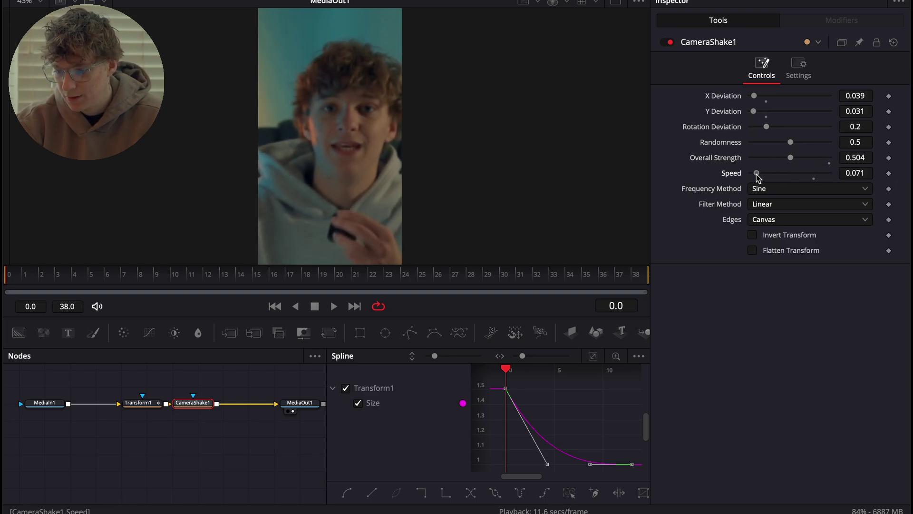
pyautogui.press('space')
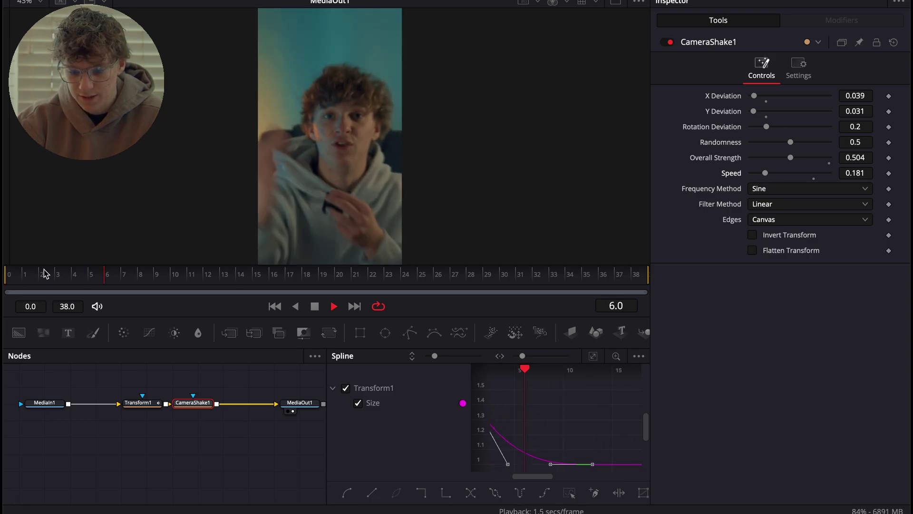
pyautogui.press('space')
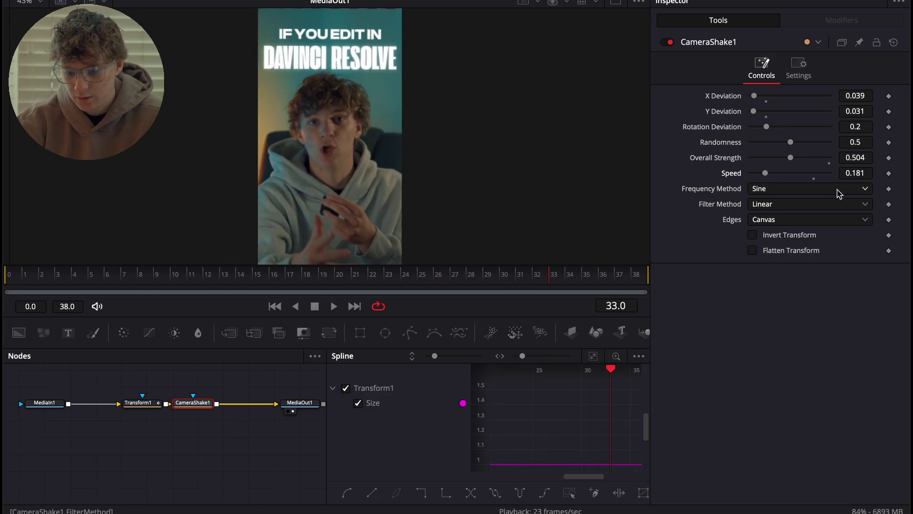
# Try a Camera Shake Speed of 0.496 with an Overall Strength of 0.701 and play it back from frame 0.
pyautogui.moveTo(765, 173); pyautogui.dragTo(791, 172)
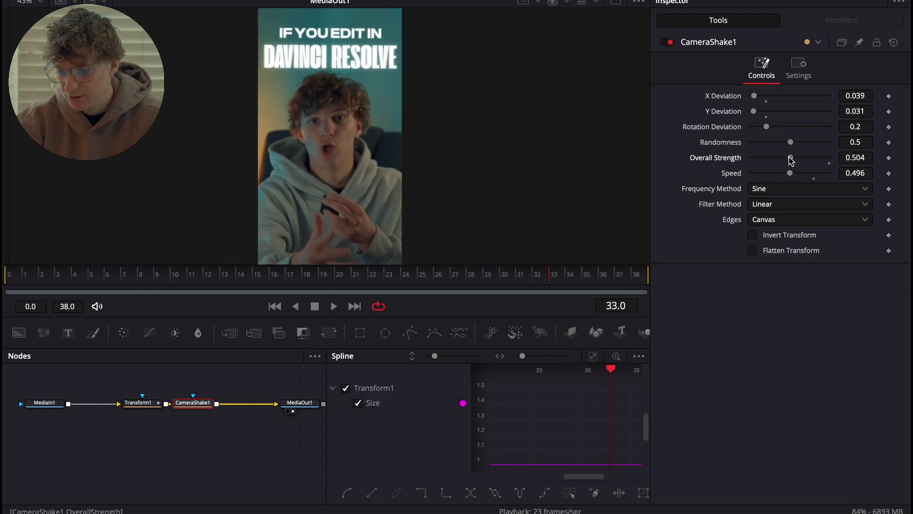
pyautogui.click(6, 275)
pyautogui.press('space')
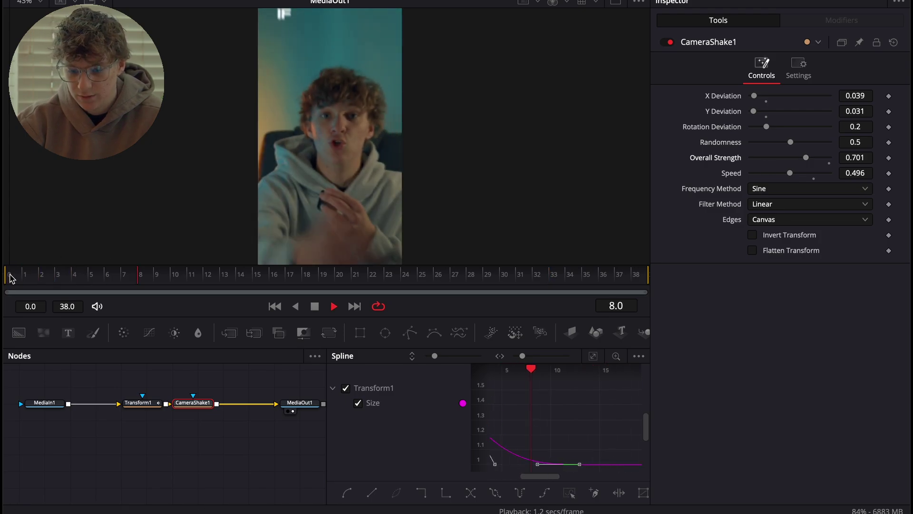
pyautogui.press('space')
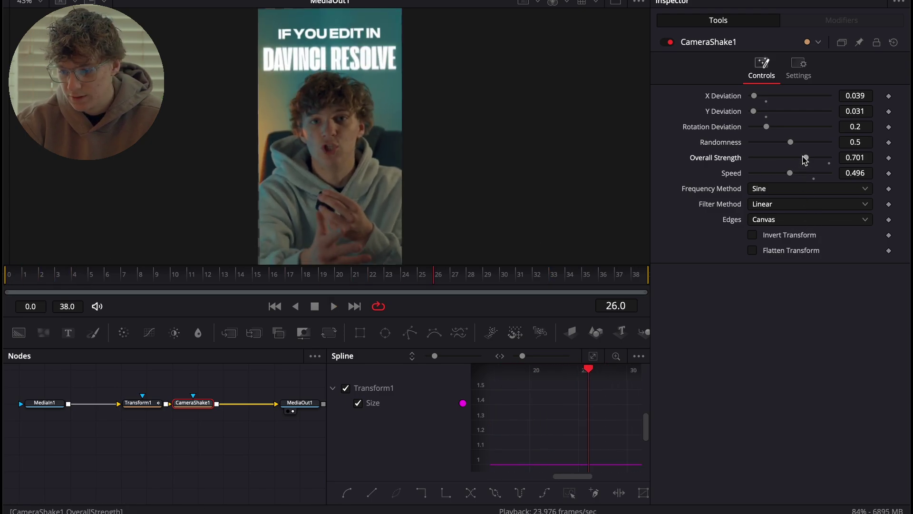
# Set the Camera Shake's Overall Strength to 0.535 and Speed to 0.394, and play back the clip from the start.
pyautogui.moveTo(800, 158); pyautogui.dragTo(782, 173)
pyautogui.click(153, 275)
pyautogui.moveTo(100, 277); pyautogui.dragTo(6, 277)
pyautogui.press('space')
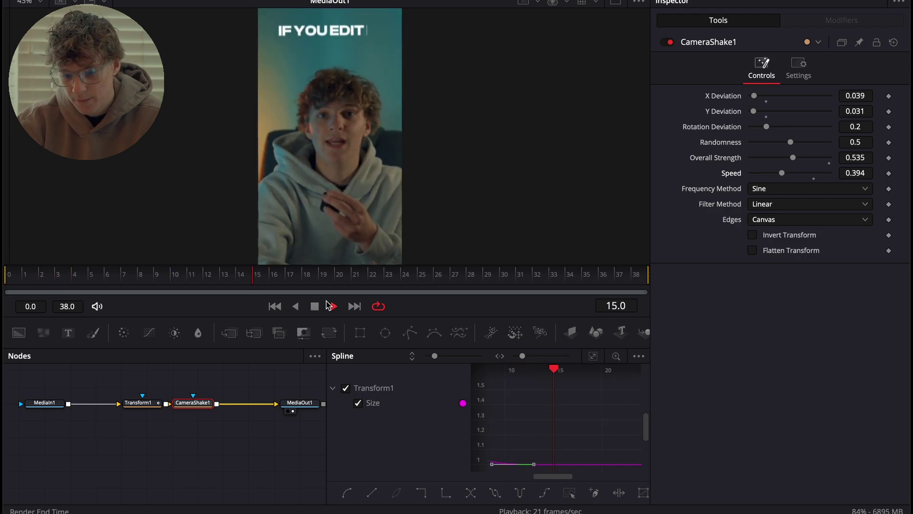
pyautogui.click(333, 306)
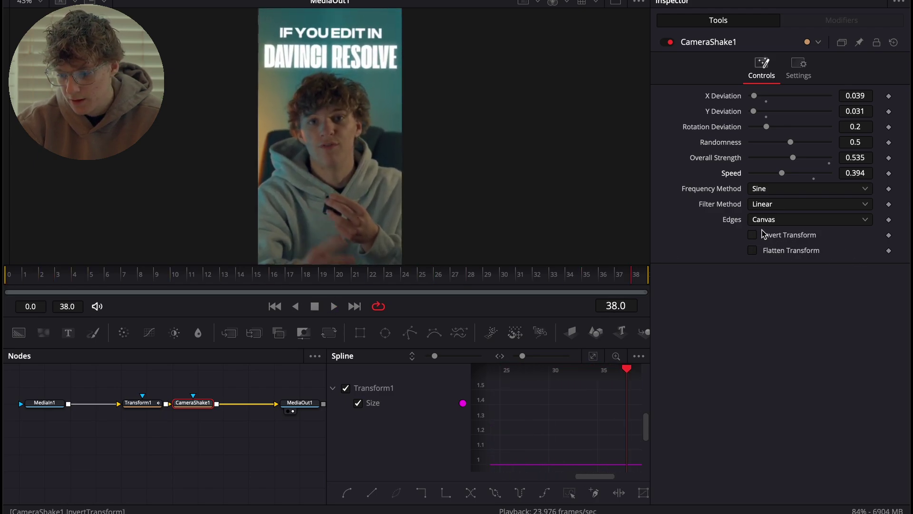
# Set the Camera Shake's Edges option to Mirror and play the clip back from frame 0 to check the frame edges.
pyautogui.click(770, 219)
pyautogui.click(766, 275)
pyautogui.click(251, 271)
pyautogui.moveTo(249, 269); pyautogui.dragTo(4, 237)
pyautogui.press('space')
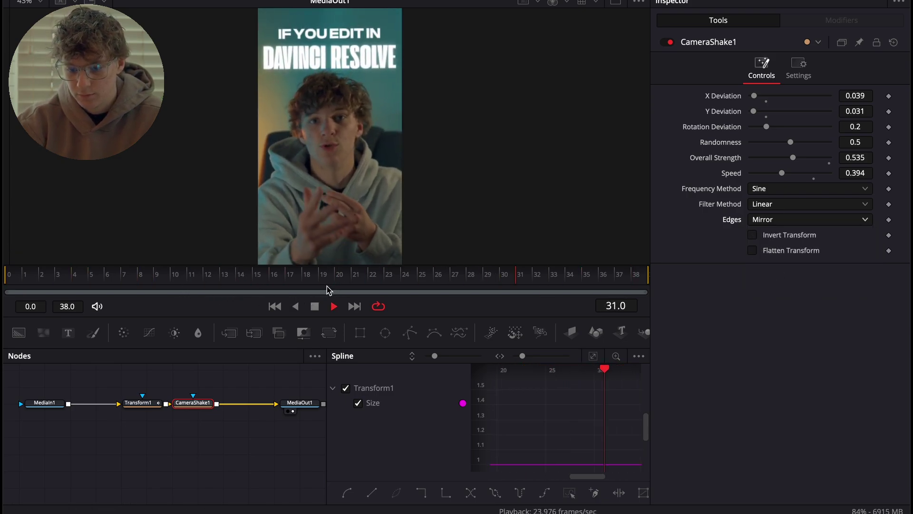
pyautogui.press('space')
pyautogui.moveTo(312, 280); pyautogui.dragTo(3, 293)
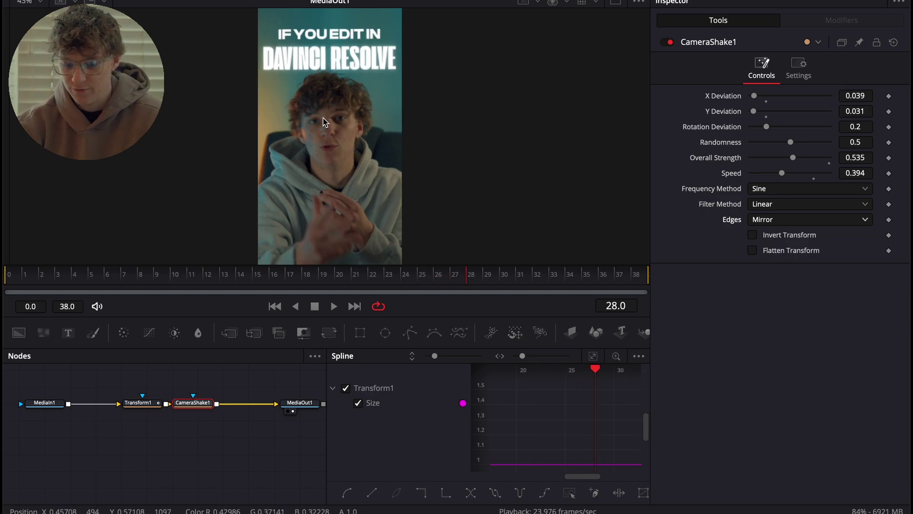
pyautogui.moveTo(327, 282); pyautogui.dragTo(5, 275)
pyautogui.press('space')
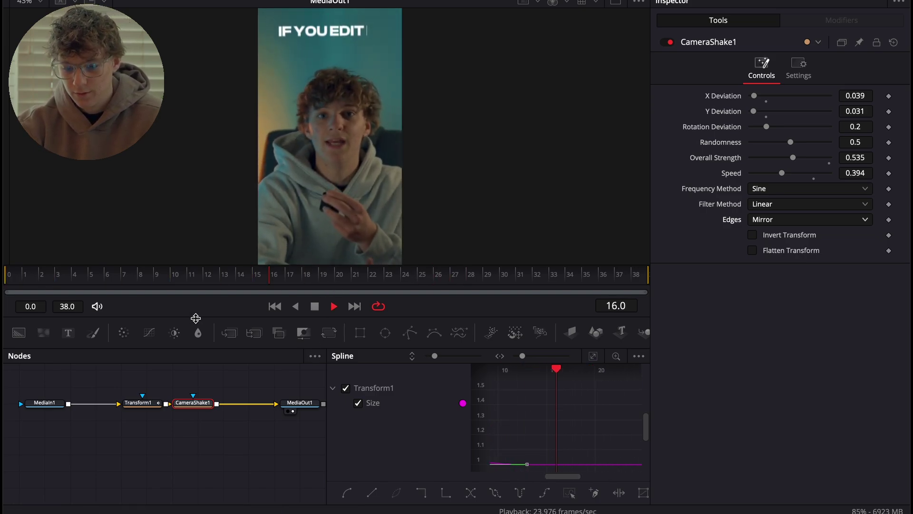
pyautogui.press('space')
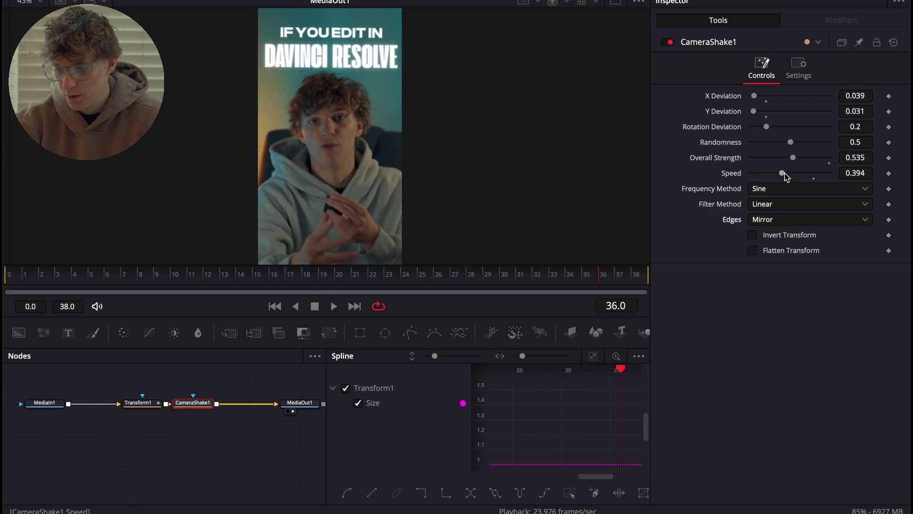
# Raise the Camera Shake's Overall Strength to 0.575 and play the clip back from frame 0.
pyautogui.moveTo(793, 158); pyautogui.dragTo(798, 163)
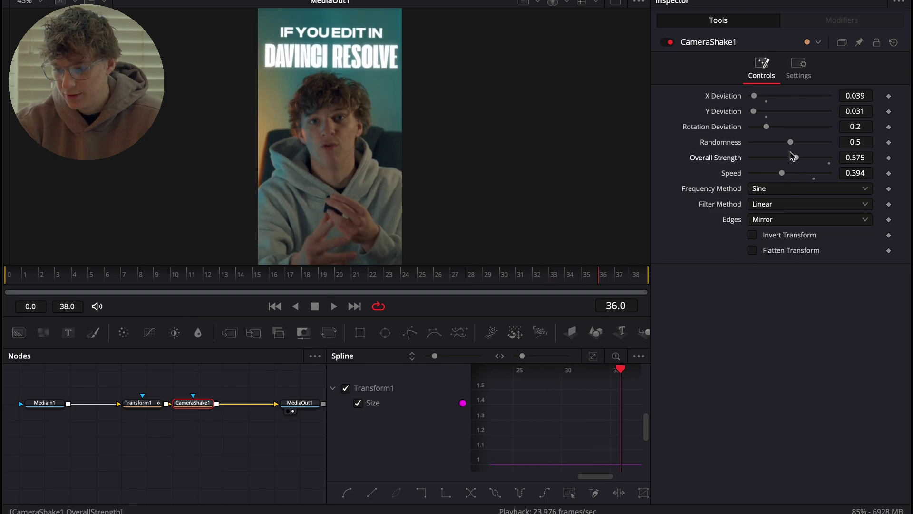
pyautogui.moveTo(322, 274); pyautogui.dragTo(6, 274)
pyautogui.press('space')
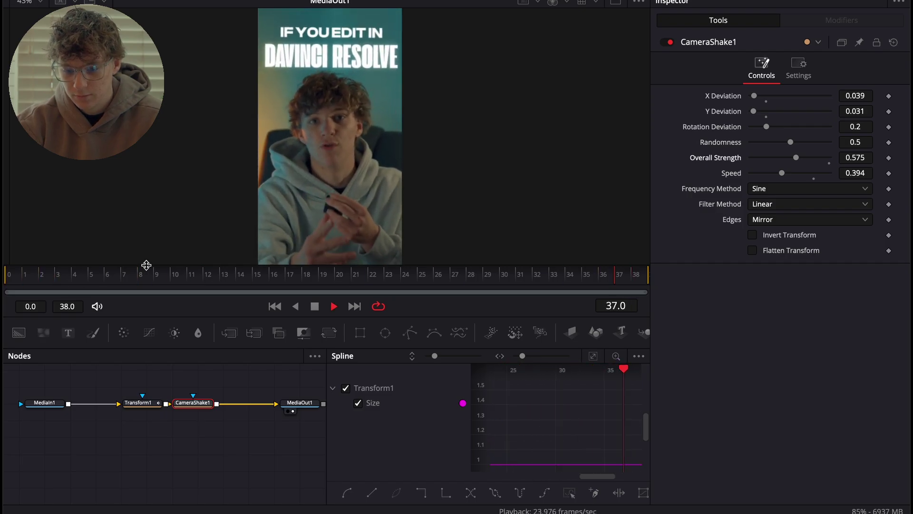
pyautogui.press('space')
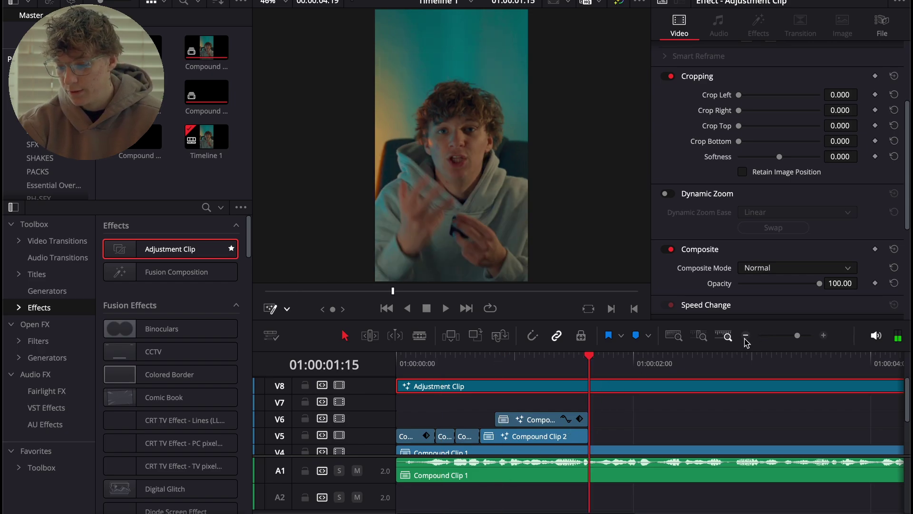
# Add a Text+ title on track V7, starting at the end of the compound title clips.
pyautogui.click(746, 336)
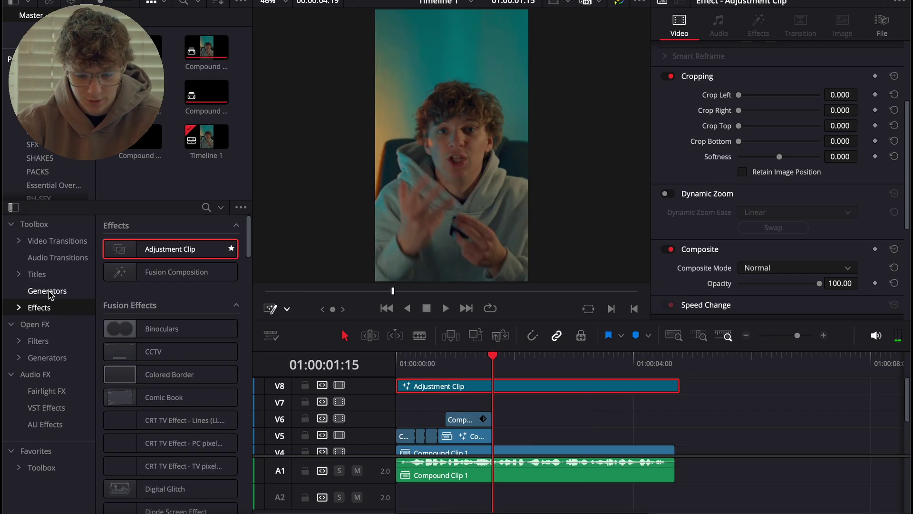
pyautogui.click(37, 274)
pyautogui.moveTo(164, 362); pyautogui.dragTo(520, 404)
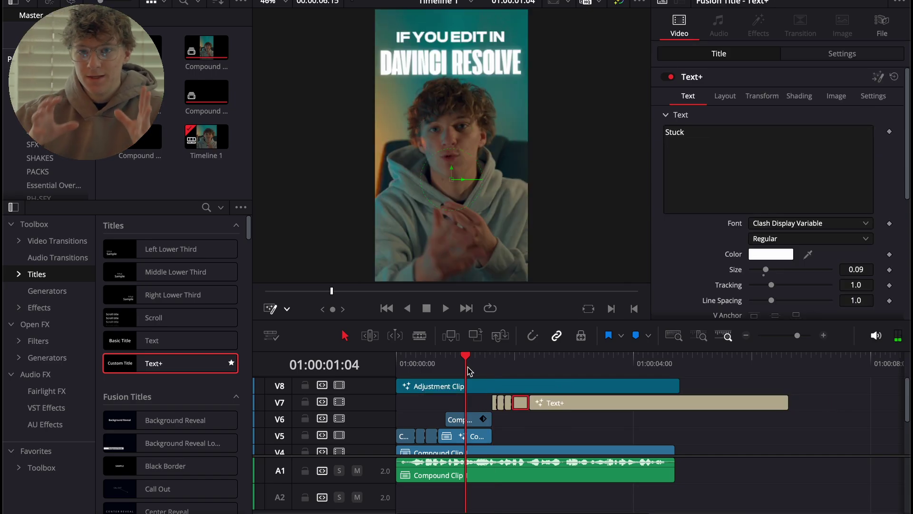
# Play the timeline from the start and check the animated title and the single-word text clips that follow it.
pyautogui.press('Home')
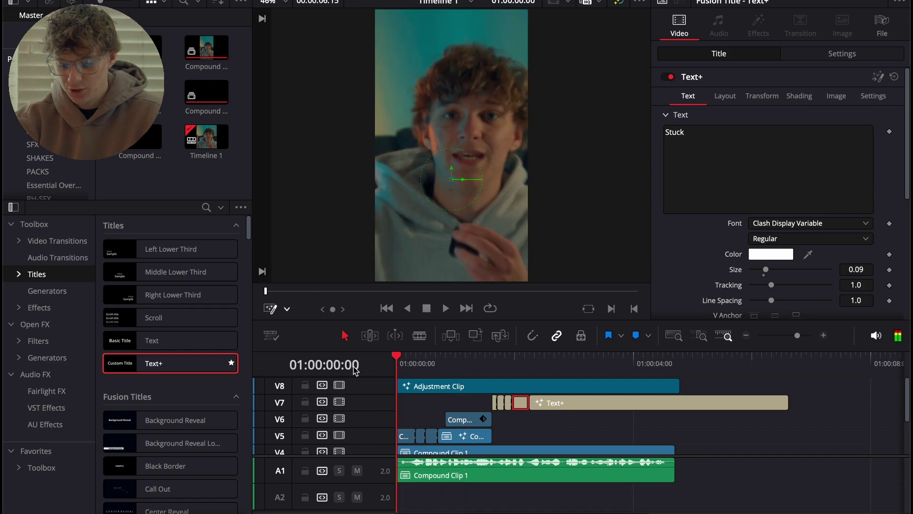
pyautogui.press('space')
pyautogui.click(482, 369)
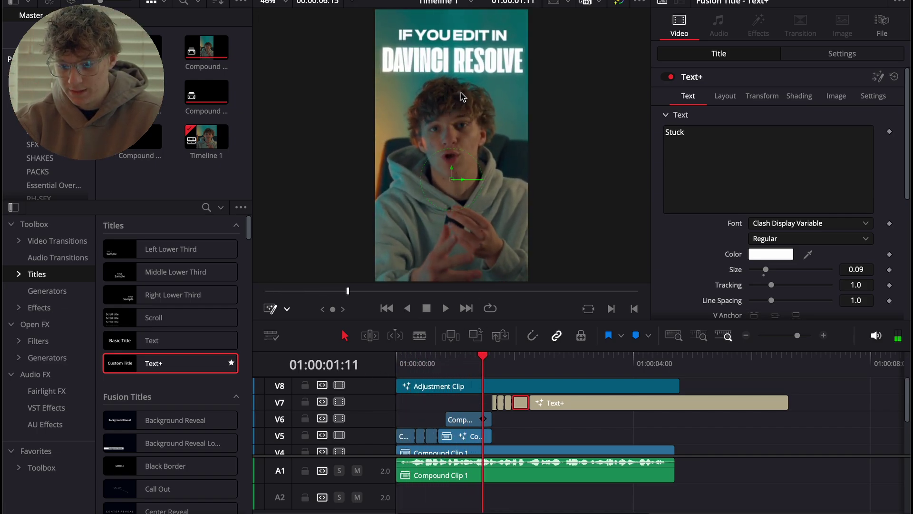
pyautogui.press('space')
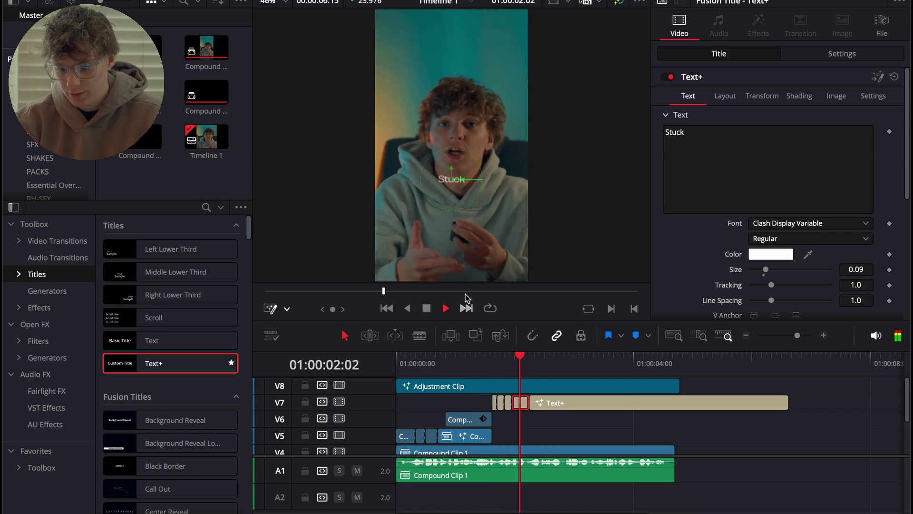
pyautogui.press('space')
pyautogui.moveTo(508, 367)
pyautogui.mouseDown()
pyautogui.moveTo(483, 368)
pyautogui.moveTo(518, 369)
pyautogui.mouseUp()
# Move the last Text+ clip above the adjustment clip onto V9, with the text "LEVELING UP" over "As a video editor".
pyautogui.click(481, 388)
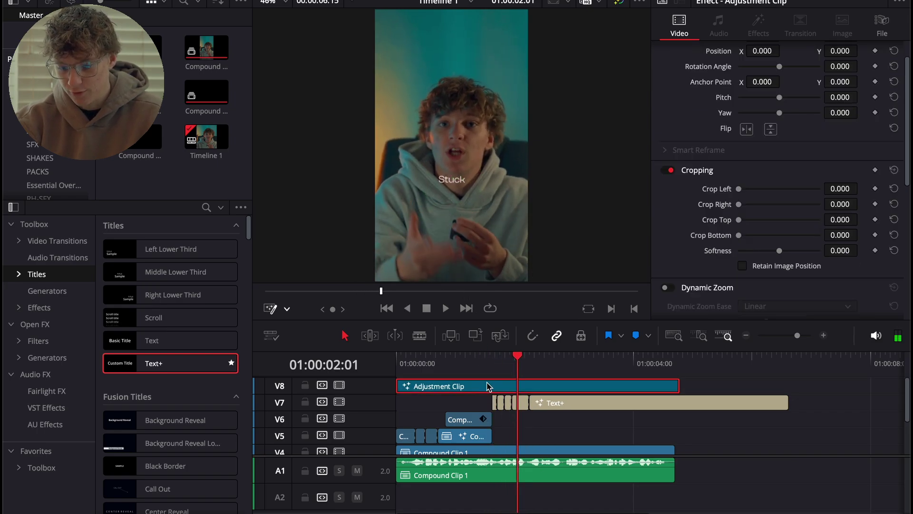
pyautogui.click(550, 406)
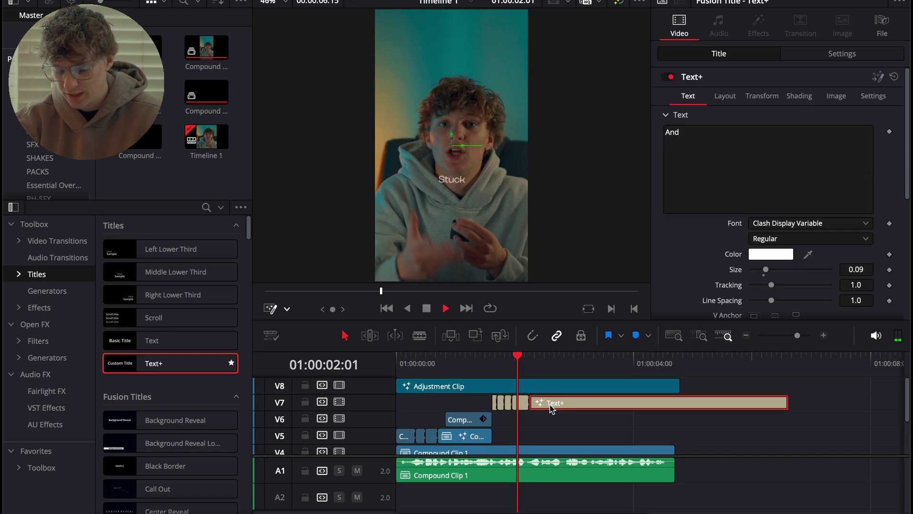
pyautogui.press('space')
pyautogui.moveTo(600, 404); pyautogui.dragTo(598, 374)
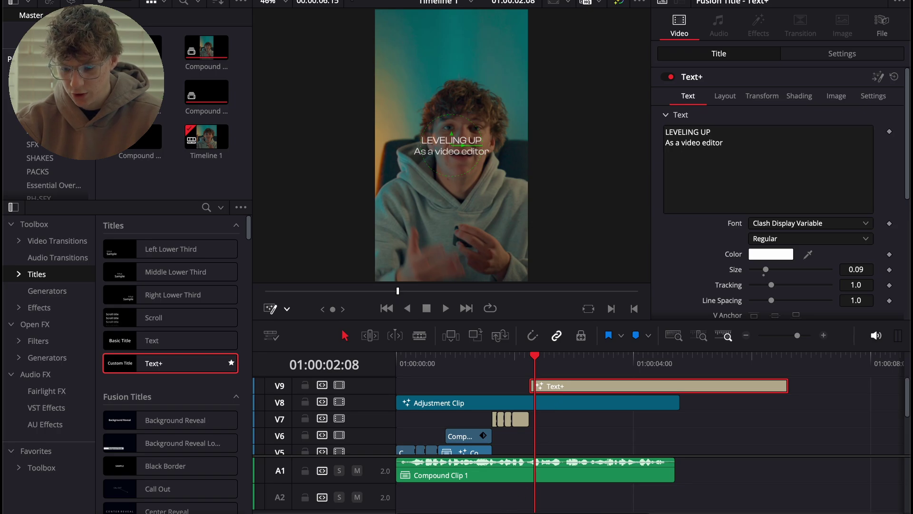
# Open the Text+ title in Fusion, set its size to 0.1378 and apply Character Level Styling to its text.
pyautogui.hotkey('shift', '5')
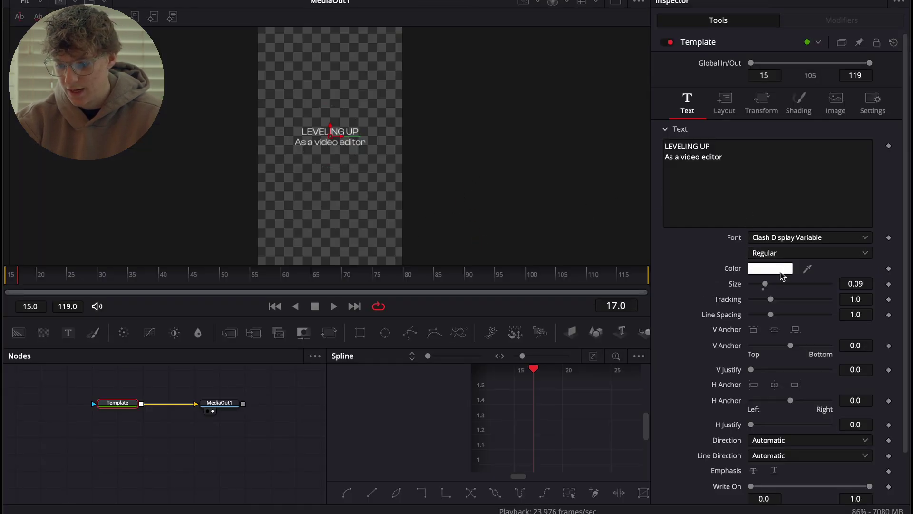
pyautogui.moveTo(765, 284); pyautogui.dragTo(774, 287)
pyautogui.rightClick(780, 180)
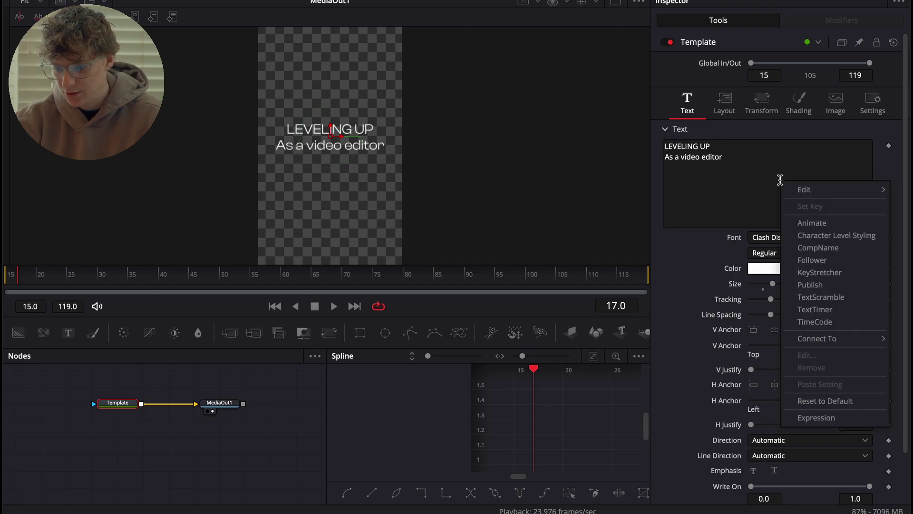
pyautogui.click(828, 235)
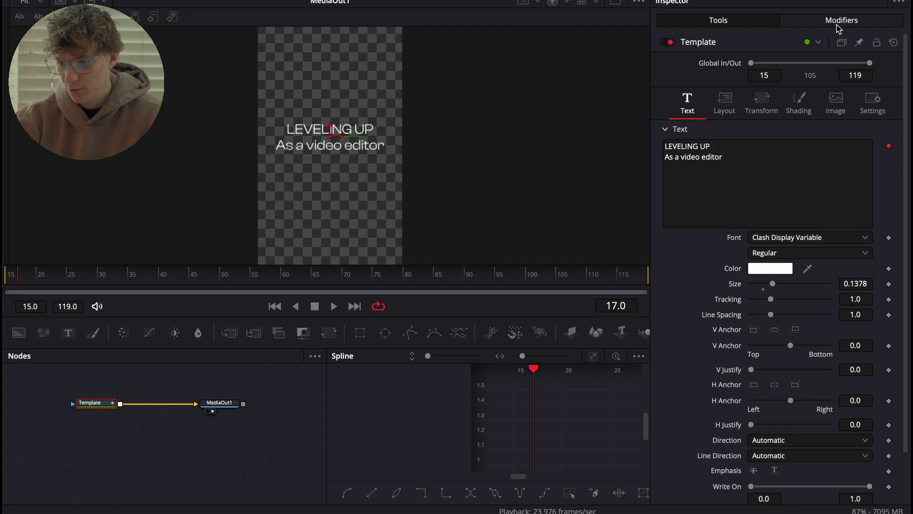
# Style the LEVELING UP line in Extenda 40 Hecto at size 0.378 and set the title's line spacing to 0.693.
pyautogui.click(839, 23)
pyautogui.moveTo(292, 122); pyautogui.dragTo(258, 132)
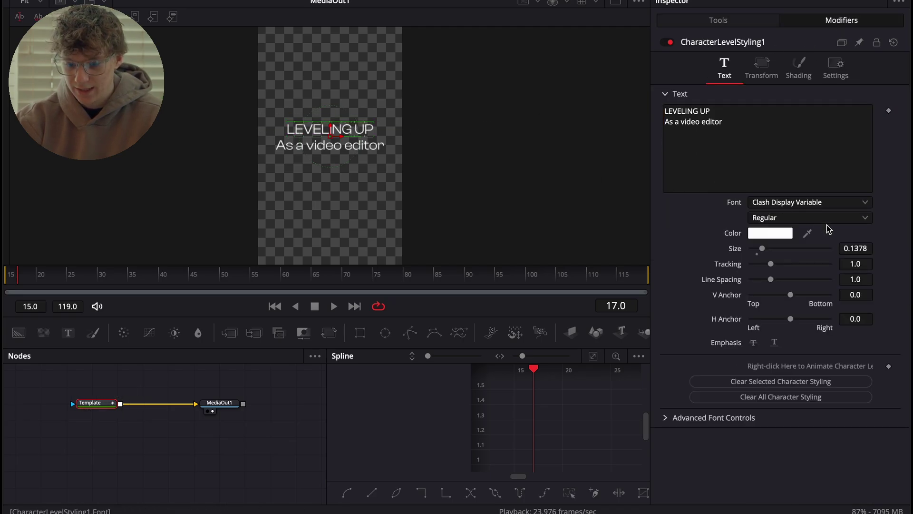
pyautogui.click(789, 205)
pyautogui.write('ex')
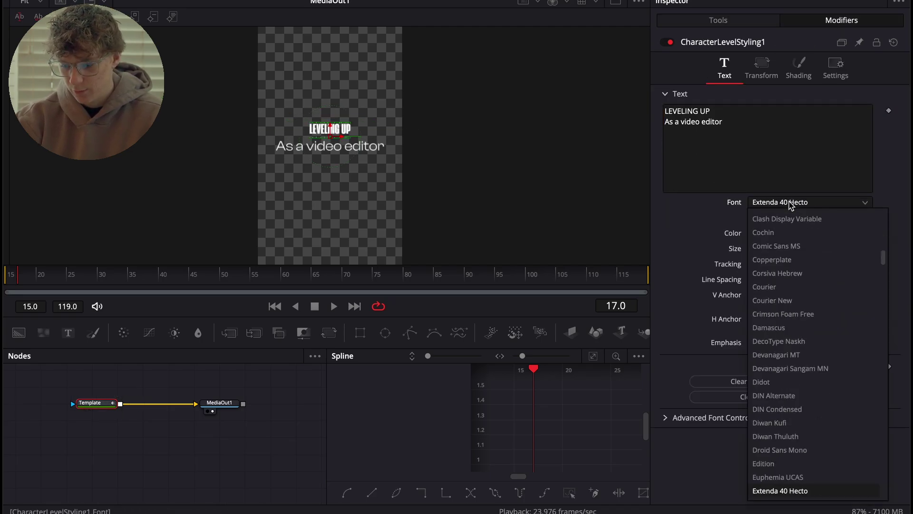
pyautogui.moveTo(763, 250); pyautogui.dragTo(781, 253)
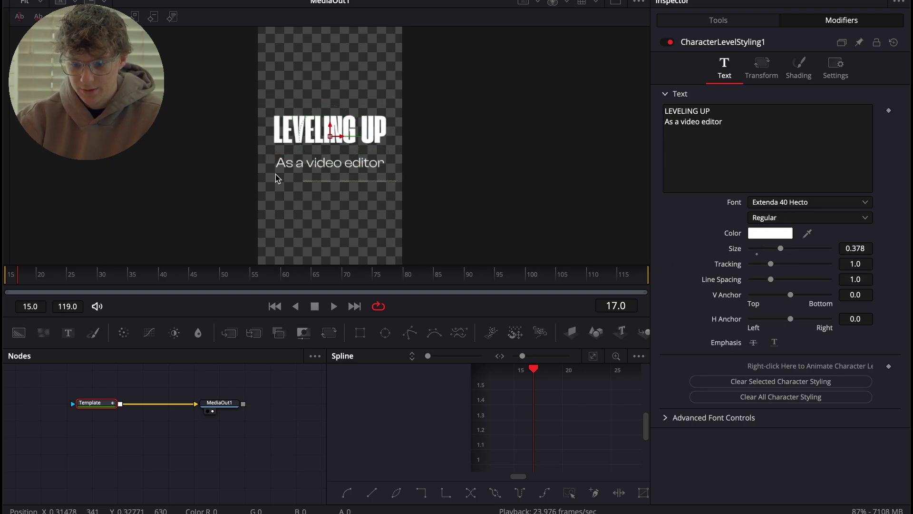
pyautogui.click(301, 186)
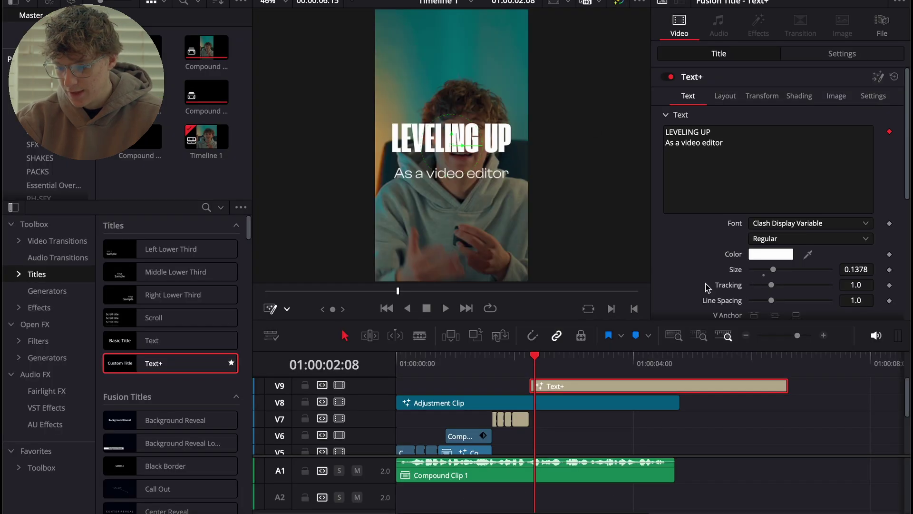
pyautogui.scroll(-2, 707, 287)
pyautogui.moveTo(772, 273); pyautogui.dragTo(767, 276)
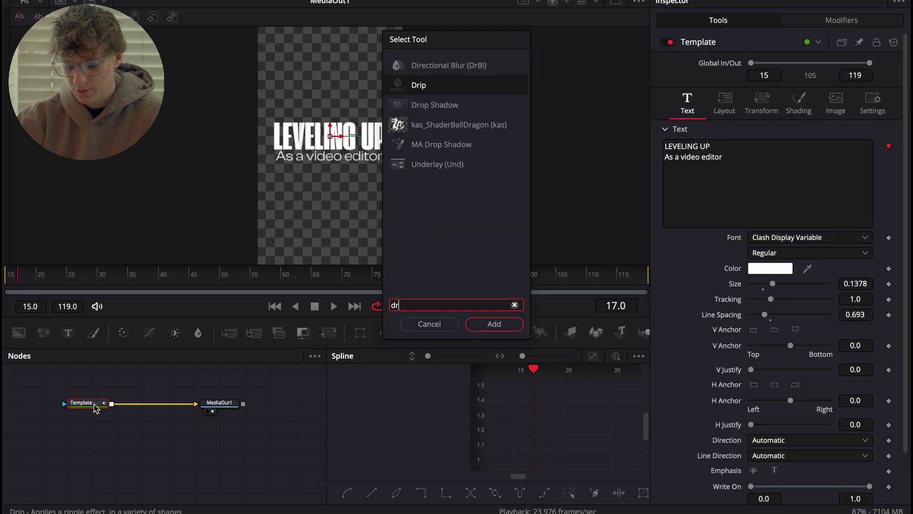
# Add a Drop Shadow after the Template node with Shadow Strength 0.858, Drop Distance 0.0094 and Blur 0.15.
pyautogui.write('op')
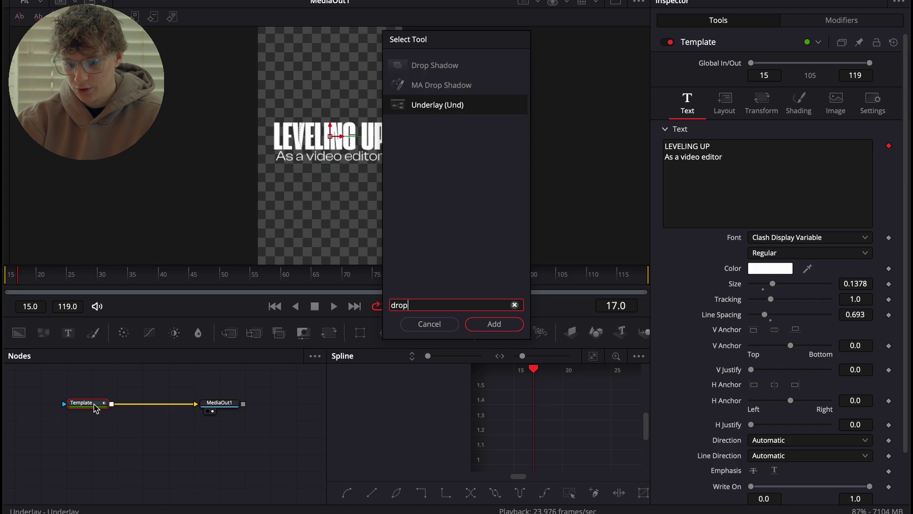
pyautogui.press('Return')
pyautogui.moveTo(791, 97); pyautogui.dragTo(819, 98)
pyautogui.moveTo(794, 142); pyautogui.dragTo(759, 127)
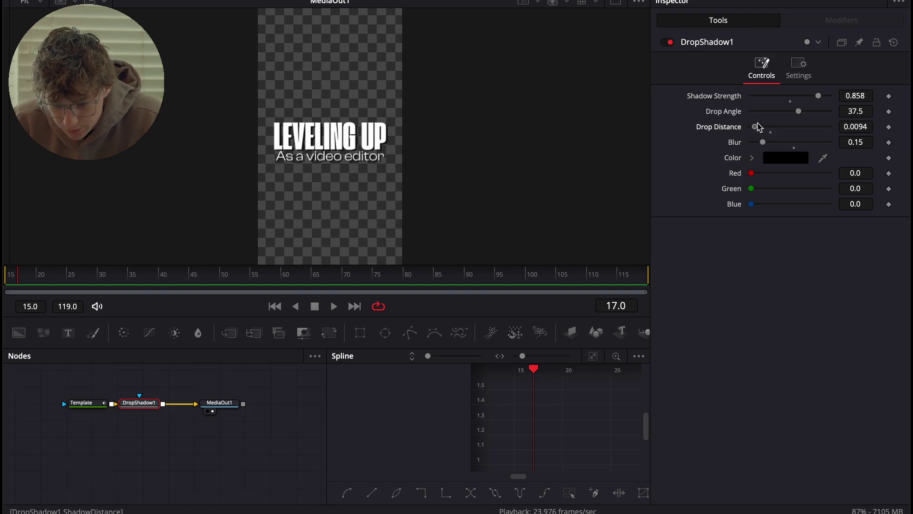
# Mask the drop shadow with a rectangle fitted around the LEVELING UP line only.
pyautogui.click(360, 333)
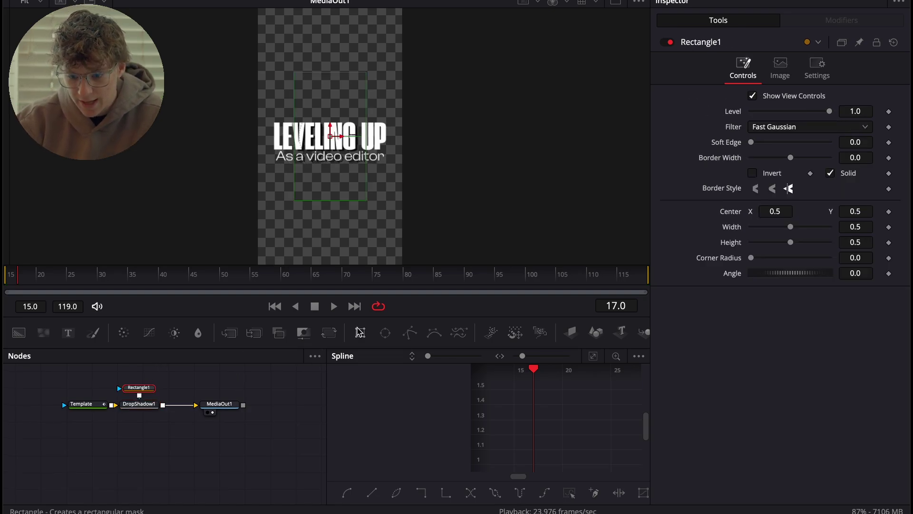
pyautogui.moveTo(364, 158); pyautogui.dragTo(395, 156)
pyautogui.moveTo(351, 202); pyautogui.dragTo(354, 157)
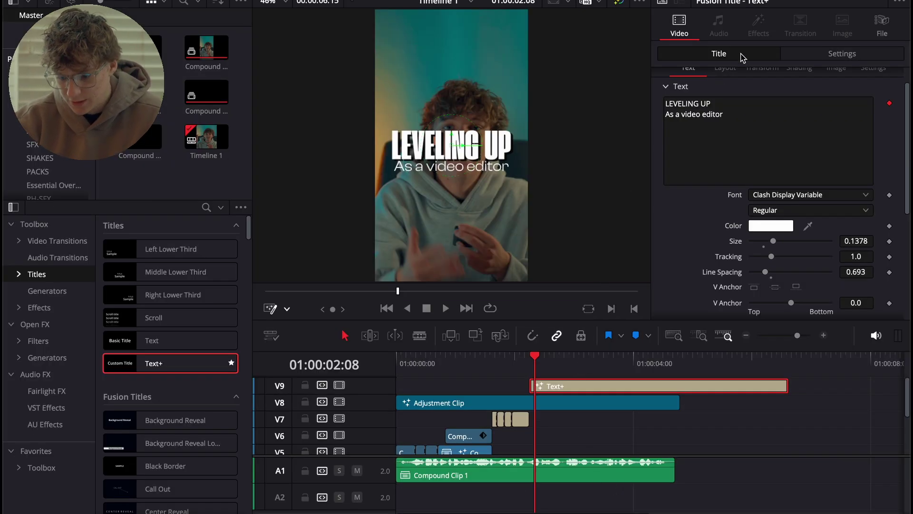
# Enable the title's second shading element, the Red Outline, with a thickness of 0.0433.
pyautogui.scroll(1, 760, 98)
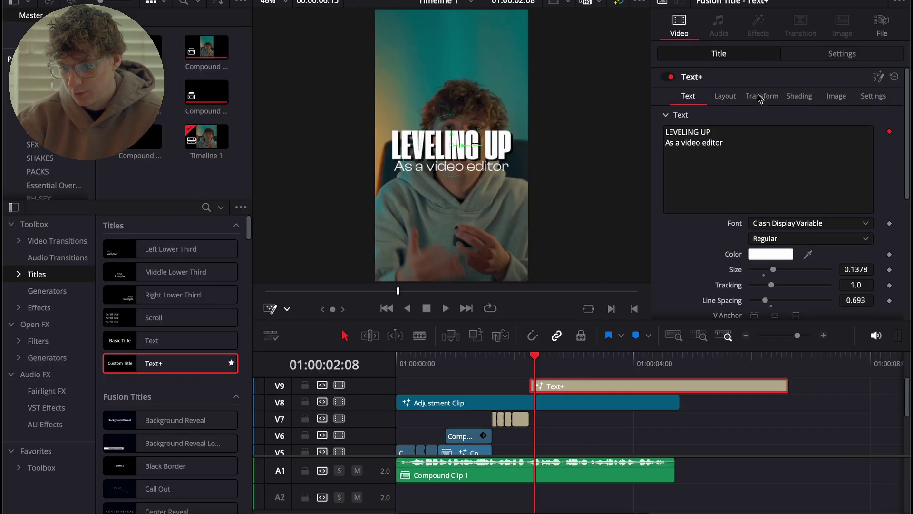
pyautogui.click(800, 96)
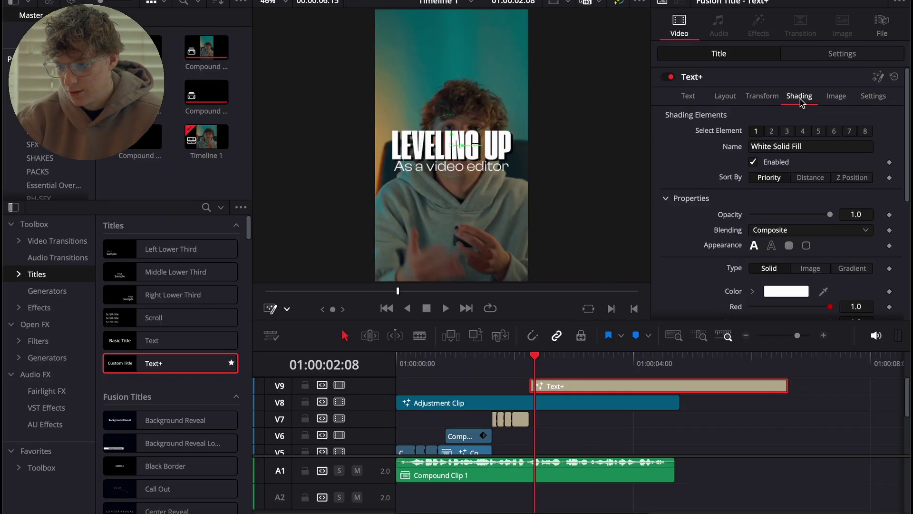
pyautogui.click(772, 132)
pyautogui.moveTo(767, 262); pyautogui.dragTo(794, 262)
pyautogui.scroll(-3, 786, 263)
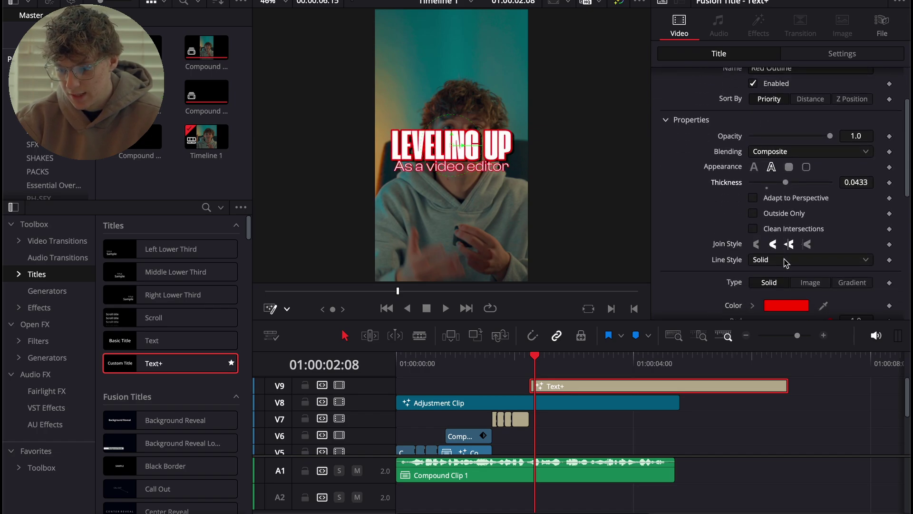
# Change the title's outline colour to light blue and lower the title to a layout Center Y of 0.338.
pyautogui.click(777, 304)
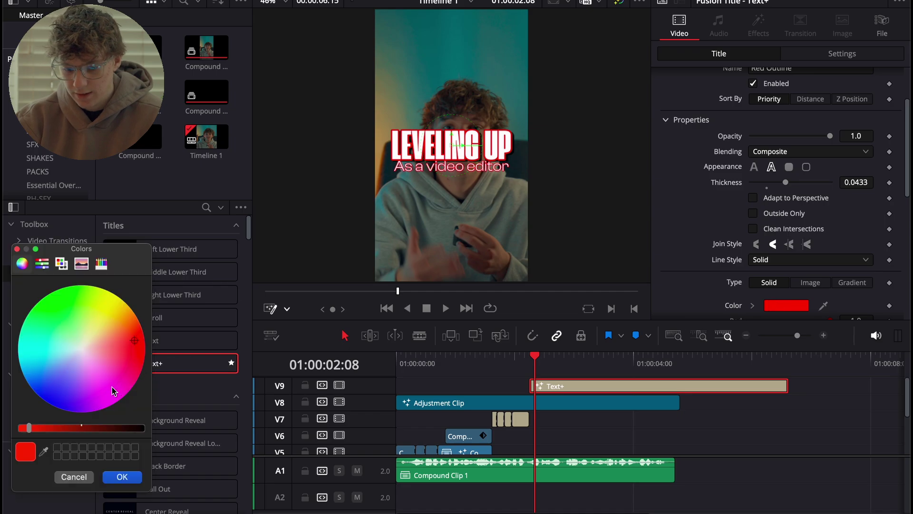
pyautogui.click(43, 361)
pyautogui.moveTo(42, 362); pyautogui.dragTo(47, 368)
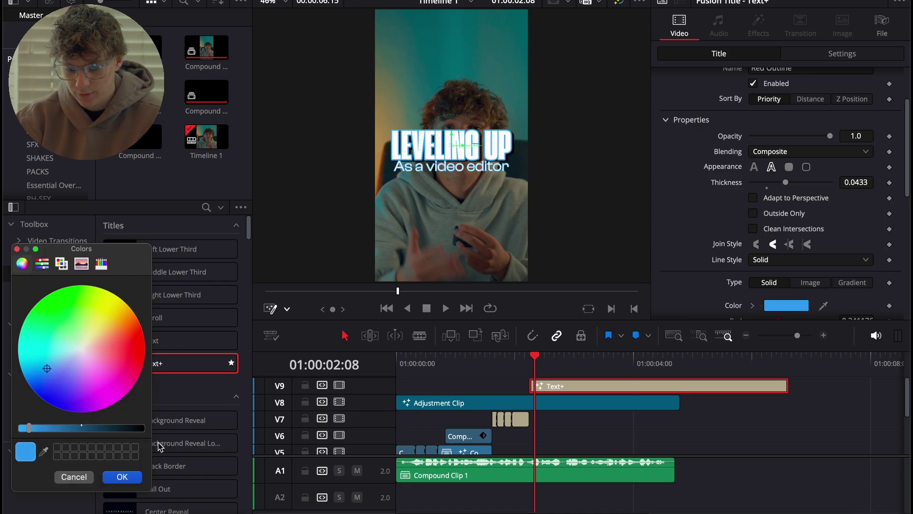
pyautogui.click(126, 478)
pyautogui.moveTo(855, 146); pyautogui.dragTo(819, 146)
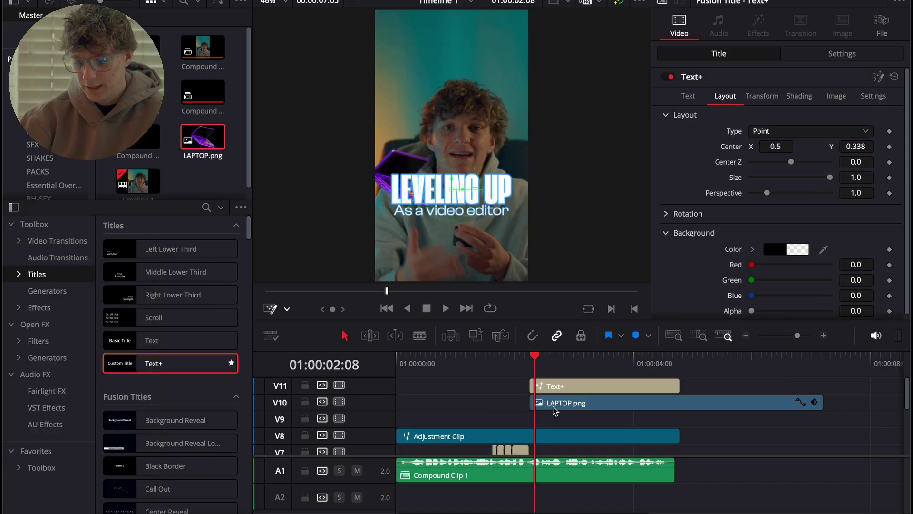
# Trim the LAPTOP.png clip on V10 so it ends together with the Text+ clip above it.
pyautogui.click(552, 407)
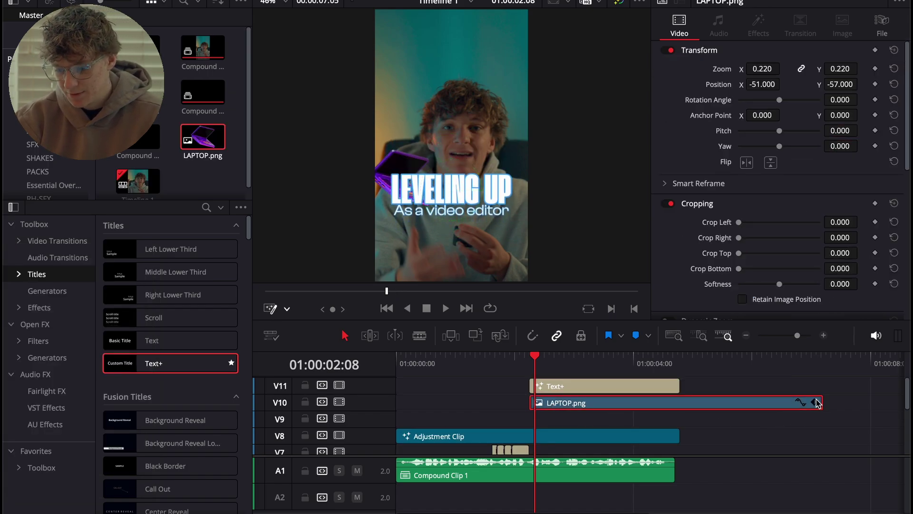
pyautogui.moveTo(825, 402); pyautogui.dragTo(679, 404)
pyautogui.click(568, 402)
pyautogui.click(563, 389)
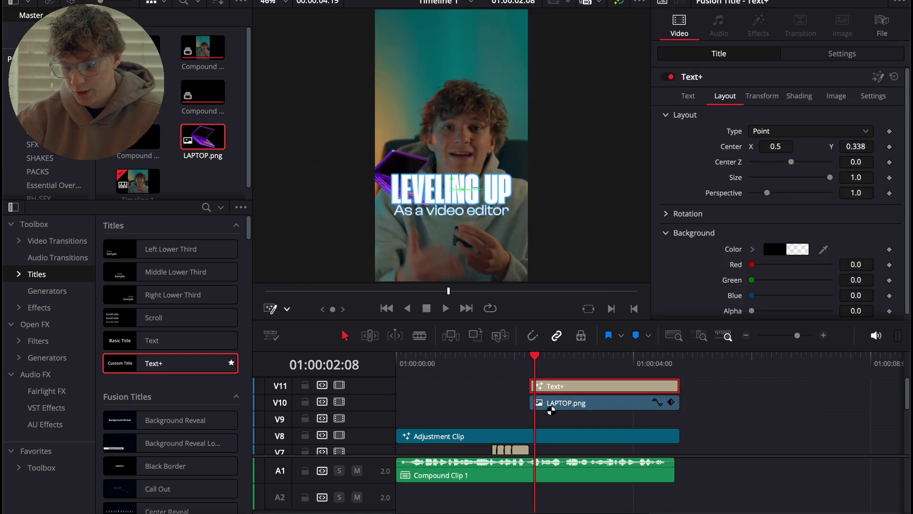
# Change the font of the title's "As a video editor" line to Raleway in the Fusion text node.
pyautogui.hotkey('shift', '5')
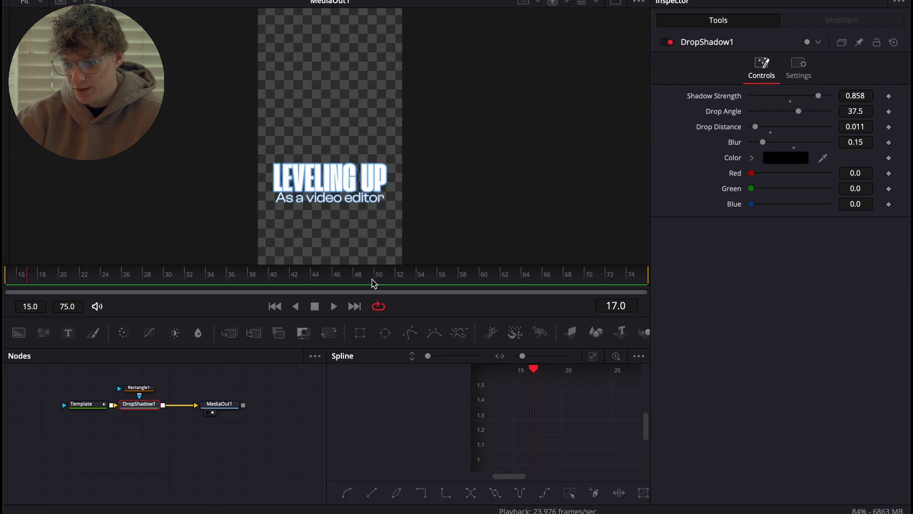
pyautogui.click(87, 405)
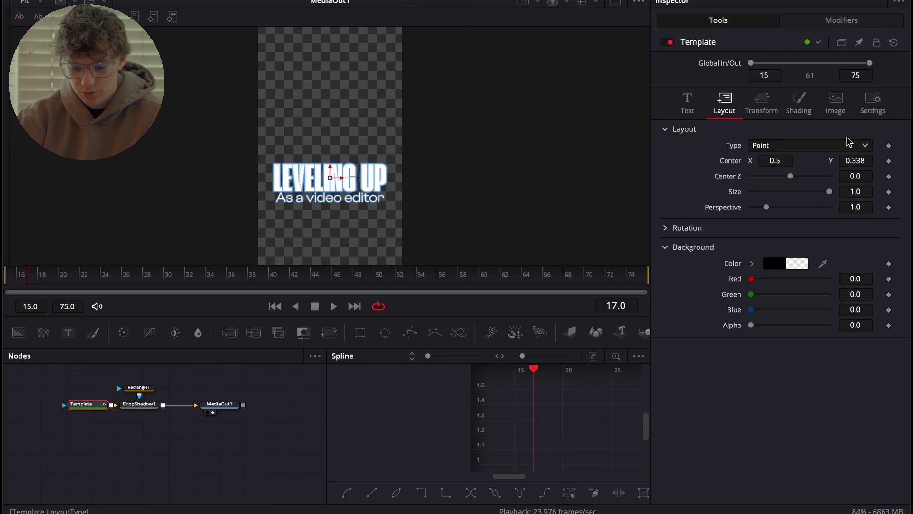
pyautogui.click(830, 21)
pyautogui.moveTo(390, 222); pyautogui.dragTo(254, 207)
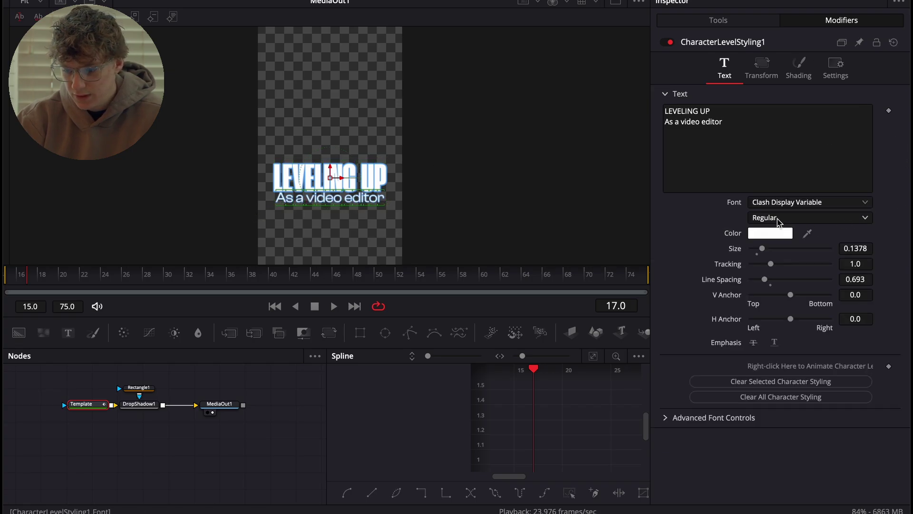
pyautogui.click(768, 204)
pyautogui.write('ral')
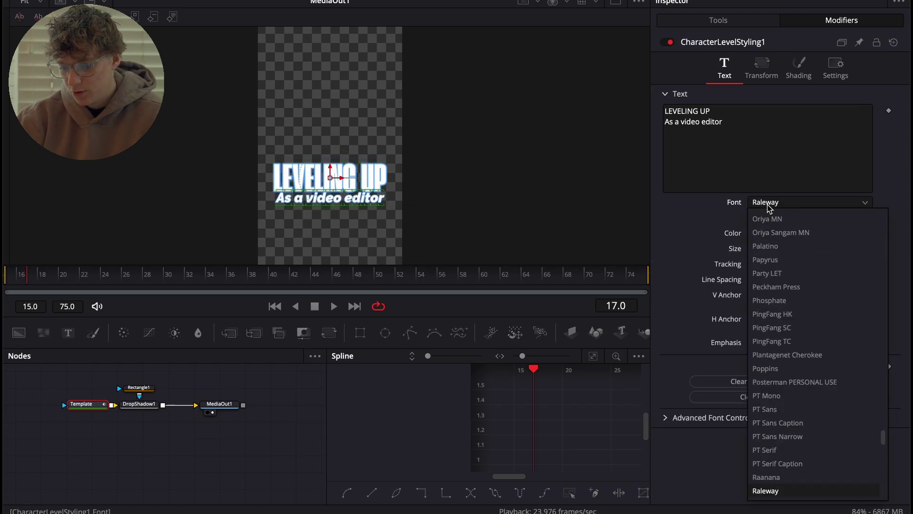
pyautogui.press('Return')
# Restyle the "As a video editor" line as ExtraLight Italic at a smaller size, with an outline thickness of about 0.0425.
pyautogui.click(769, 218)
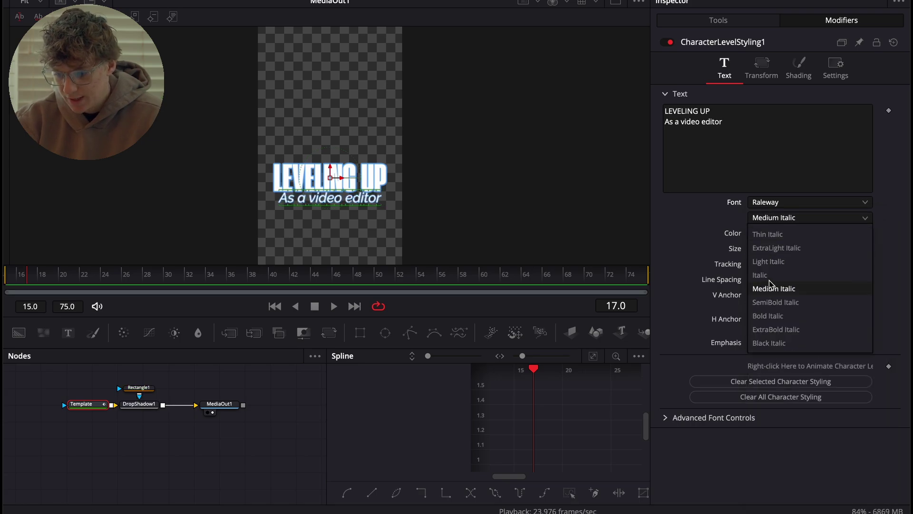
pyautogui.click(766, 248)
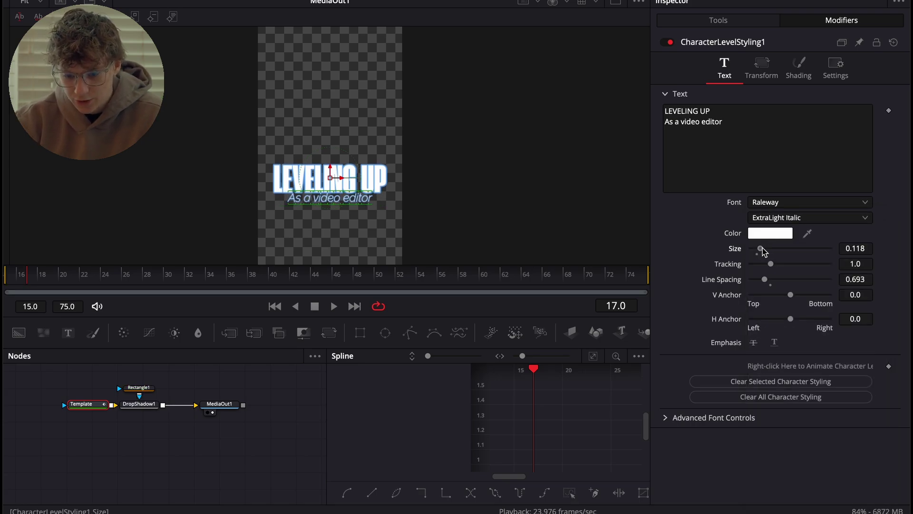
pyautogui.moveTo(762, 248); pyautogui.dragTo(761, 248)
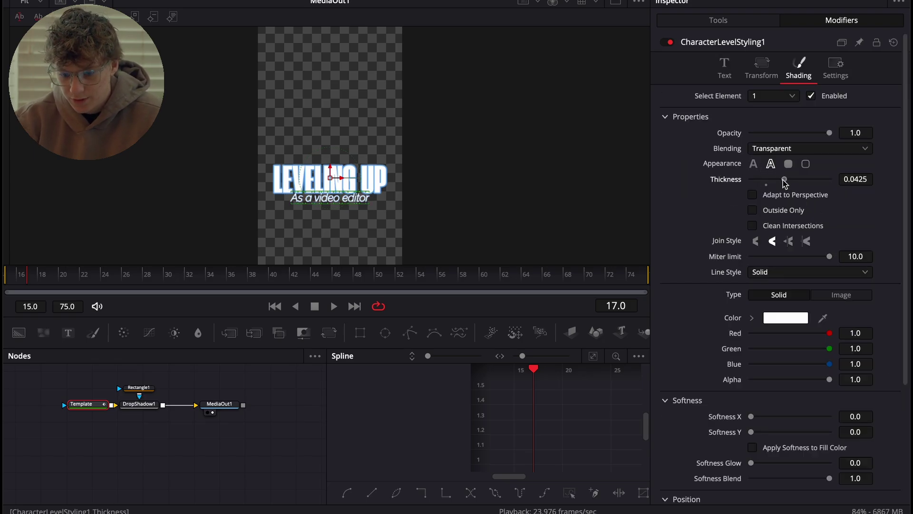
pyautogui.hotkey('shift', '4')
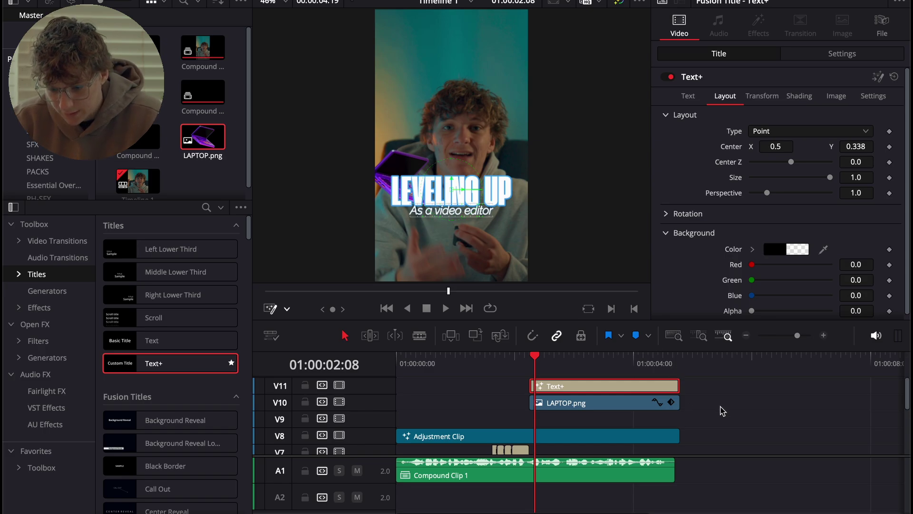
# Combine the LEVELING UP Text+ clip and the LAPTOP.png clip into a new compound clip.
pyautogui.rightClick(544, 393)
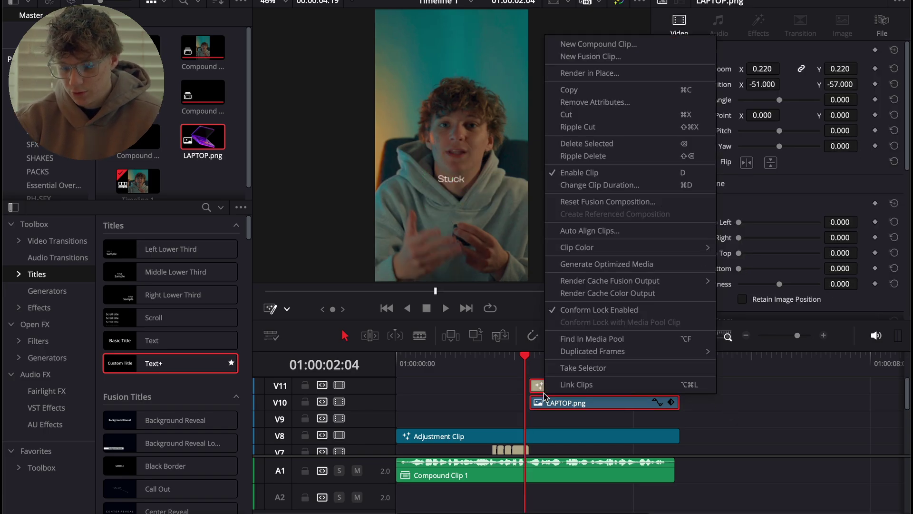
pyautogui.click(598, 44)
pyautogui.click(547, 281)
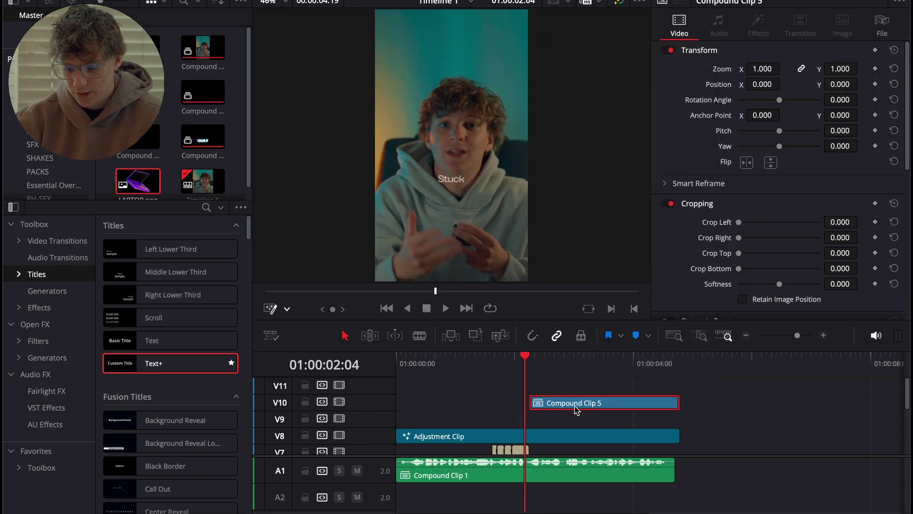
# Open the new compound clip's Fusion composition and insert a Transform node after MediaIn1.
pyautogui.click(538, 362)
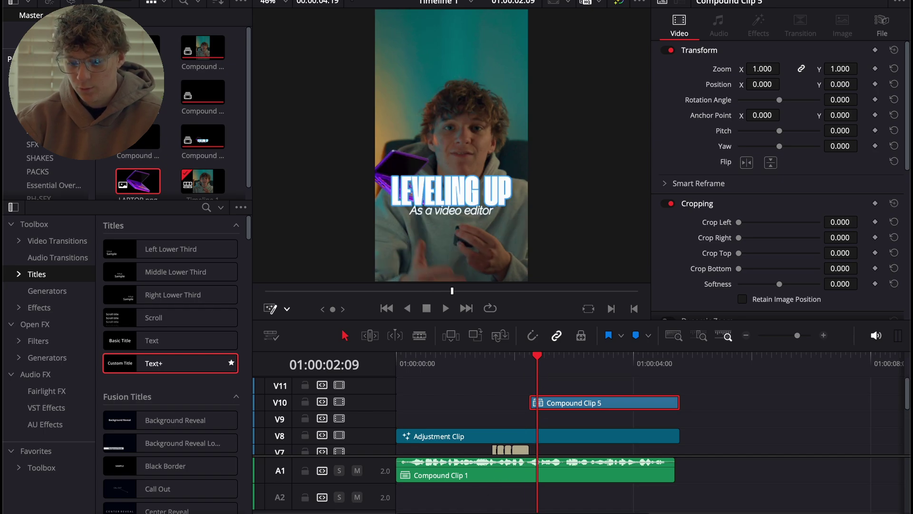
pyautogui.hotkey('shift', '5')
pyautogui.hotkey('shift', 'space')
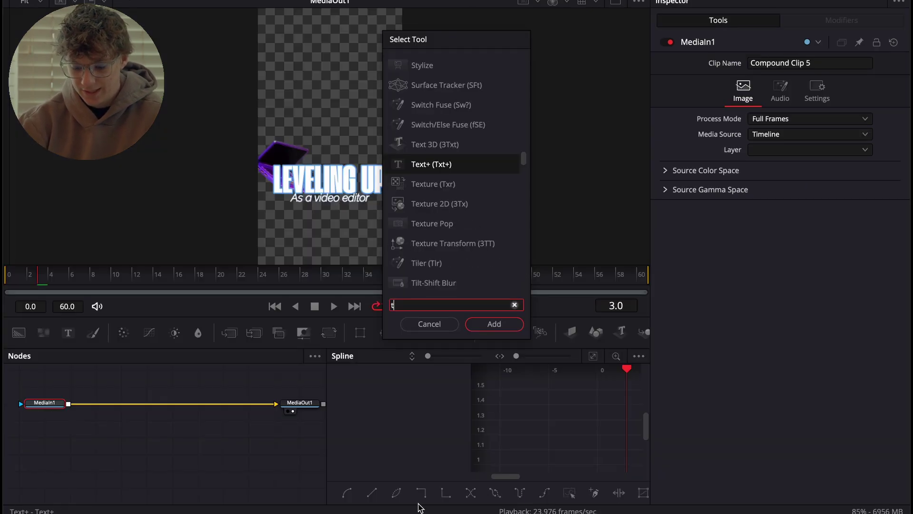
pyautogui.press('Escape')
pyautogui.click(4, 275)
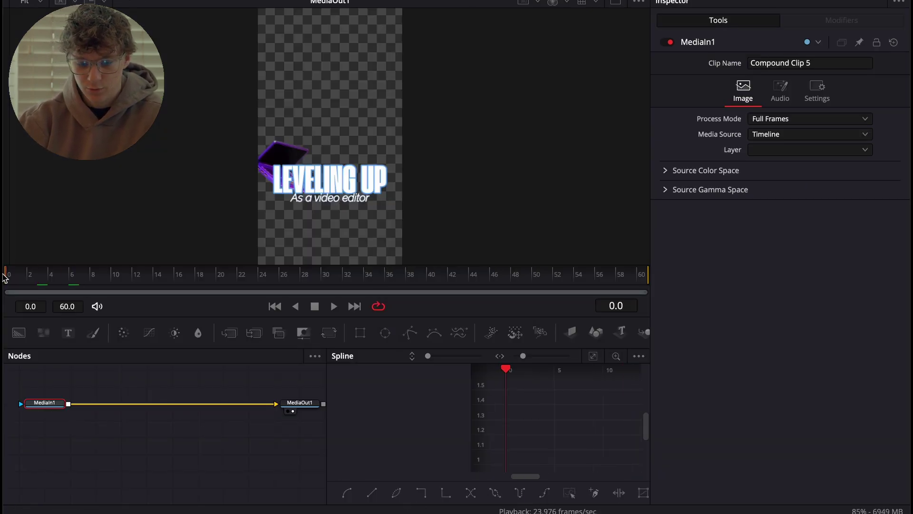
pyautogui.hotkey('shift', 'space')
pyautogui.write('tran')
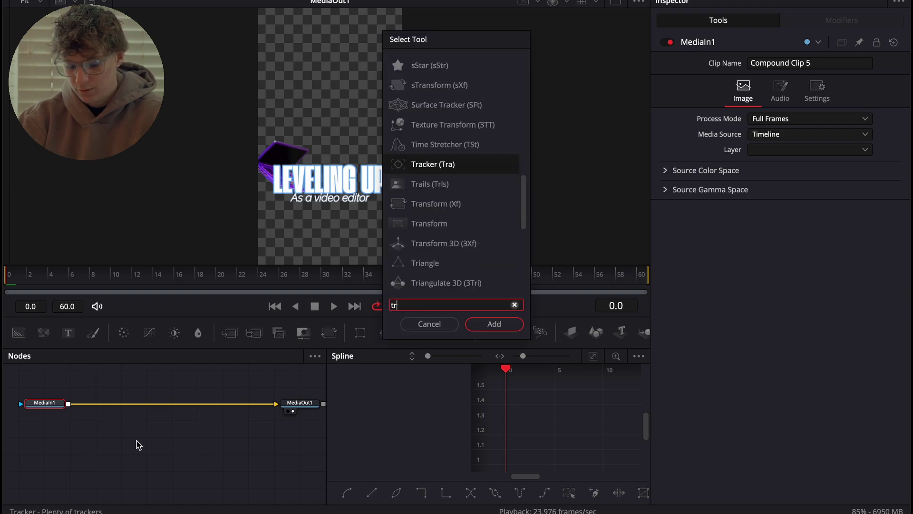
pyautogui.press('Return')
# Keyframe the Transform's Center Y from -0.023 at frame 0 to 0.5 at frame 26.
pyautogui.moveTo(862, 108); pyautogui.dragTo(614, 109)
pyautogui.click(888, 110)
pyautogui.moveTo(31, 269); pyautogui.dragTo(282, 282)
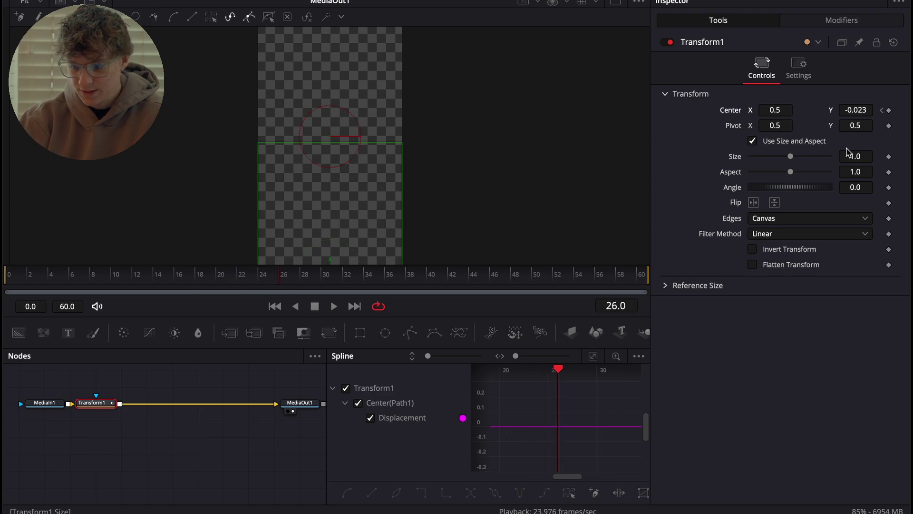
pyautogui.click(852, 110)
pyautogui.write('0.5')
pyautogui.press('Tab')
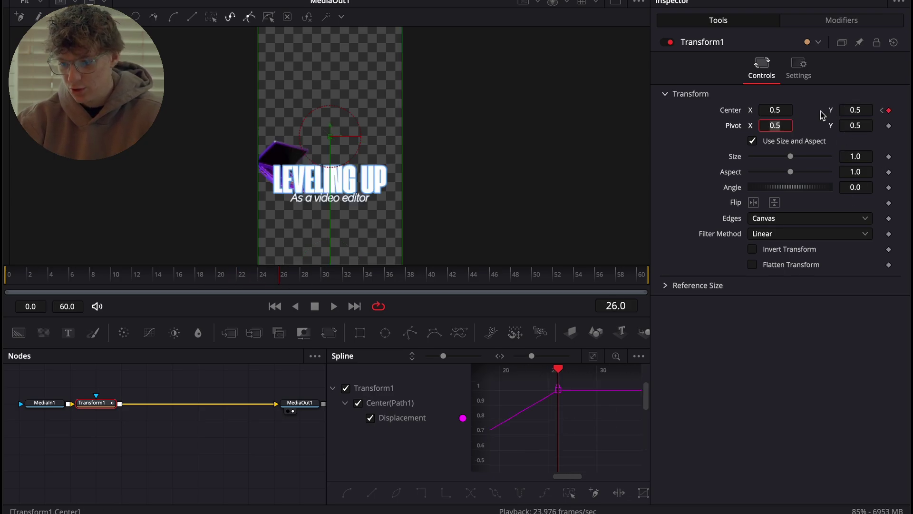
# Enable motion blur on the Transform with quality 10 and shutter angle 360, and apply Out Cubic easing to its Center keyframes.
pyautogui.click(799, 66)
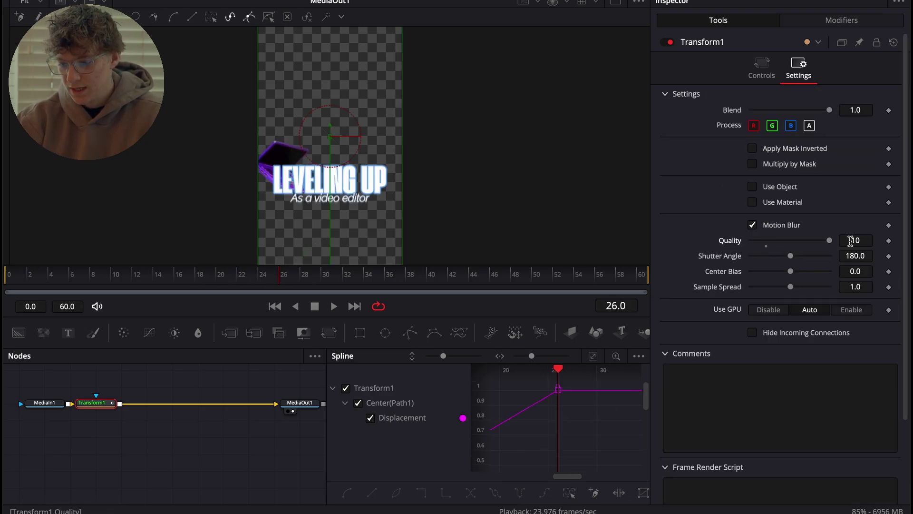
pyautogui.moveTo(792, 257); pyautogui.dragTo(896, 259)
pyautogui.click(594, 356)
pyautogui.press('super+a')
pyautogui.rightClick(595, 439)
pyautogui.moveTo(652, 237)
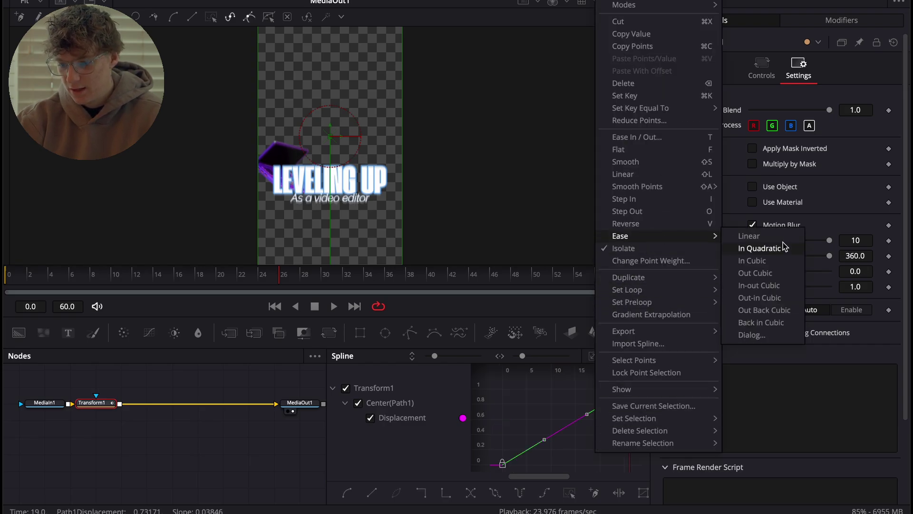
pyautogui.click(756, 272)
pyautogui.moveTo(310, 276); pyautogui.dragTo(5, 273)
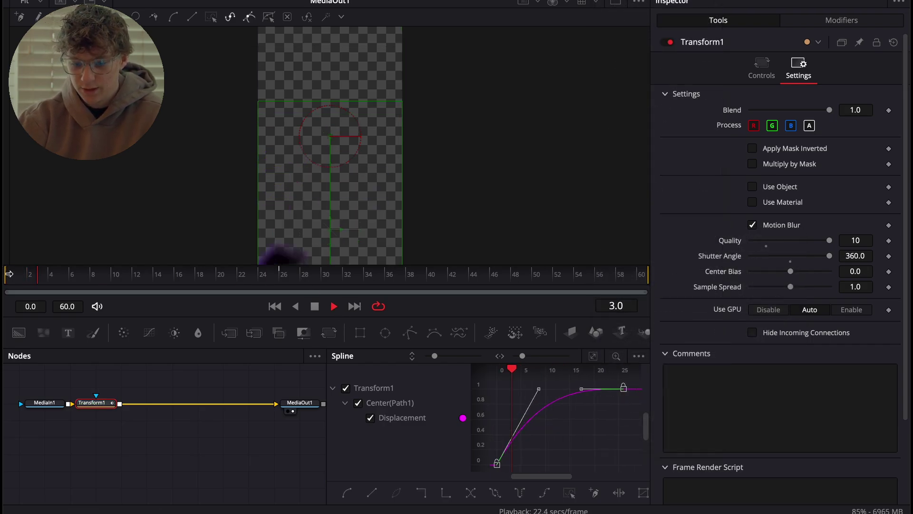
pyautogui.press('space')
# Add a Center keyframe holding Y at 0.5 near frame 39, and lower Center Y to -0.04 at frame 60.
pyautogui.click(276, 278)
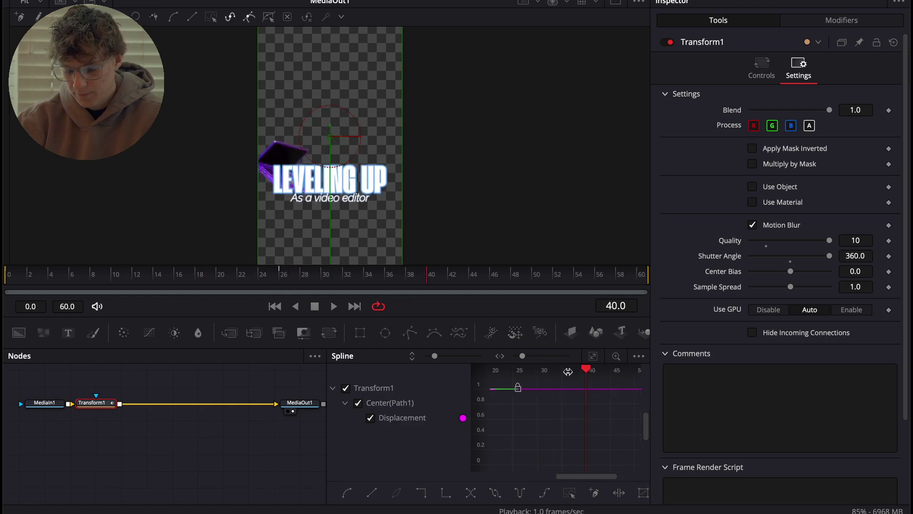
pyautogui.moveTo(212, 277); pyautogui.dragTo(366, 278)
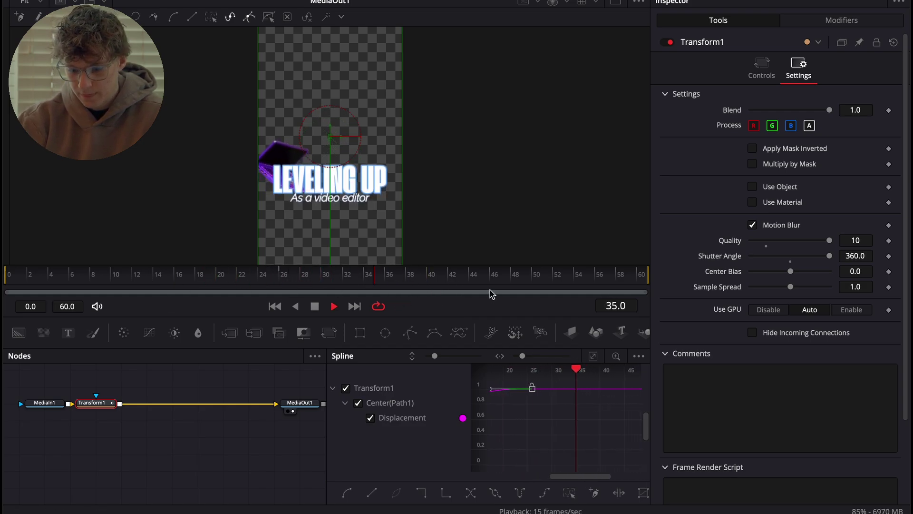
pyautogui.click(762, 67)
pyautogui.click(888, 109)
pyautogui.moveTo(425, 278); pyautogui.dragTo(649, 278)
pyautogui.moveTo(861, 109); pyautogui.dragTo(839, 109)
# Smooth the exit keyframes of the Center curve and lengthen the outgoing handle so the title drops away with acceleration.
pyautogui.click(593, 357)
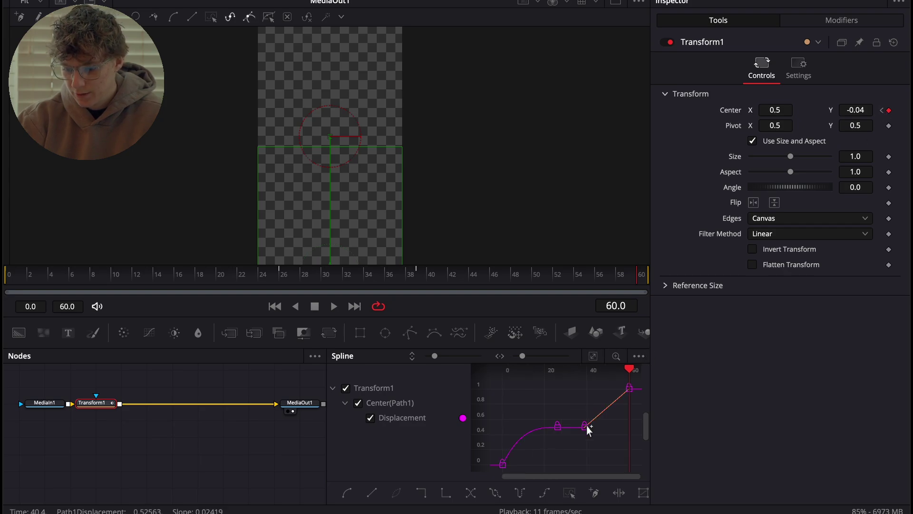
pyautogui.moveTo(602, 442); pyautogui.dragTo(528, 383)
pyautogui.press('s')
pyautogui.moveTo(555, 433); pyautogui.dragTo(573, 434)
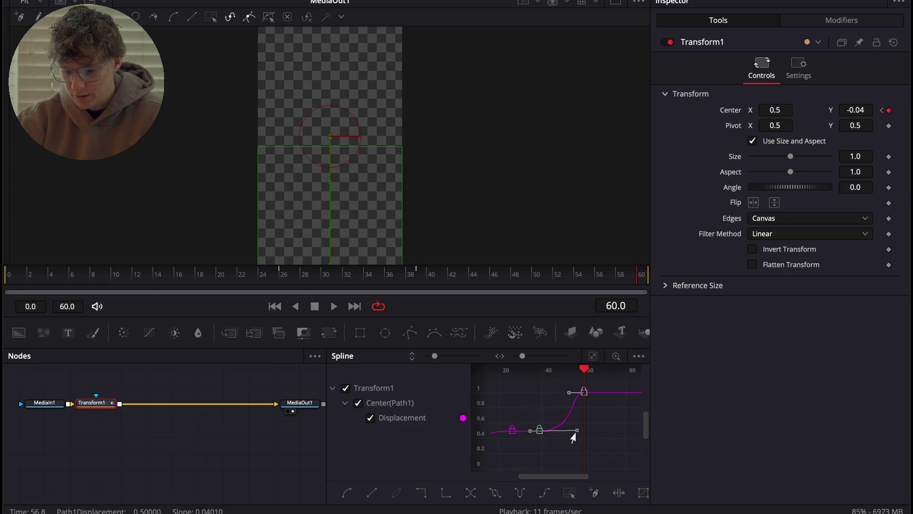
pyautogui.click(389, 275)
pyautogui.press('space')
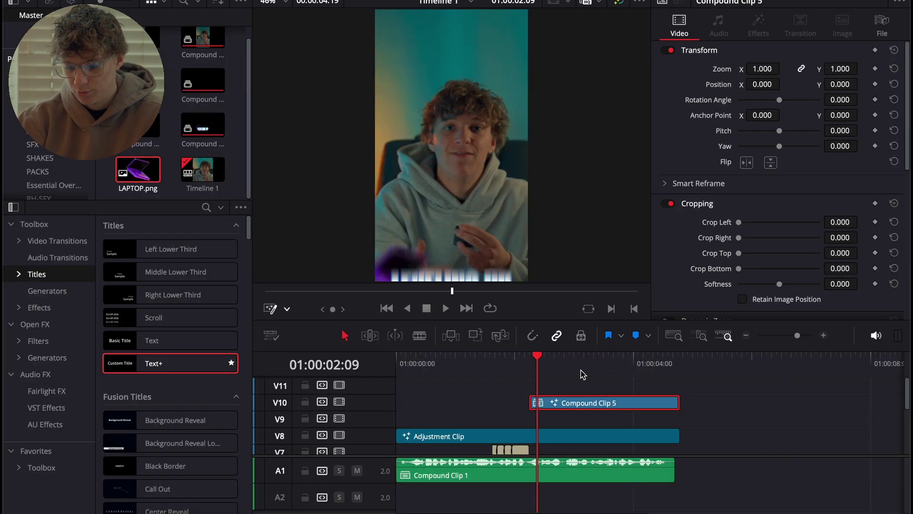
# Move Compound Clip 5 down from V10 to V7 at the same start time, and play back that section.
pyautogui.click(503, 361)
pyautogui.moveTo(568, 403); pyautogui.dragTo(570, 452)
pyautogui.scroll(-3, 713, 405)
pyautogui.press('space')
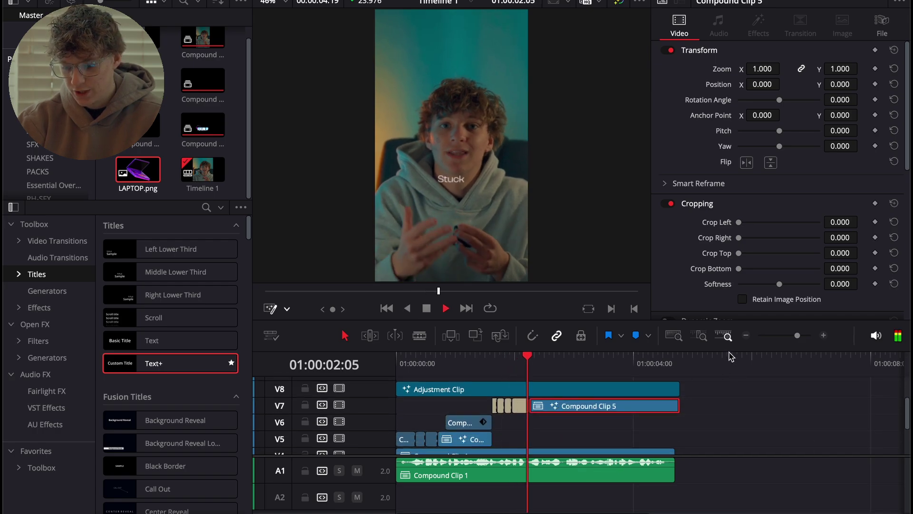
# Place the MAGIC ZOOM effect from the media pool on V9 near the end of the Adjustment Clip.
pyautogui.press('super+minus')
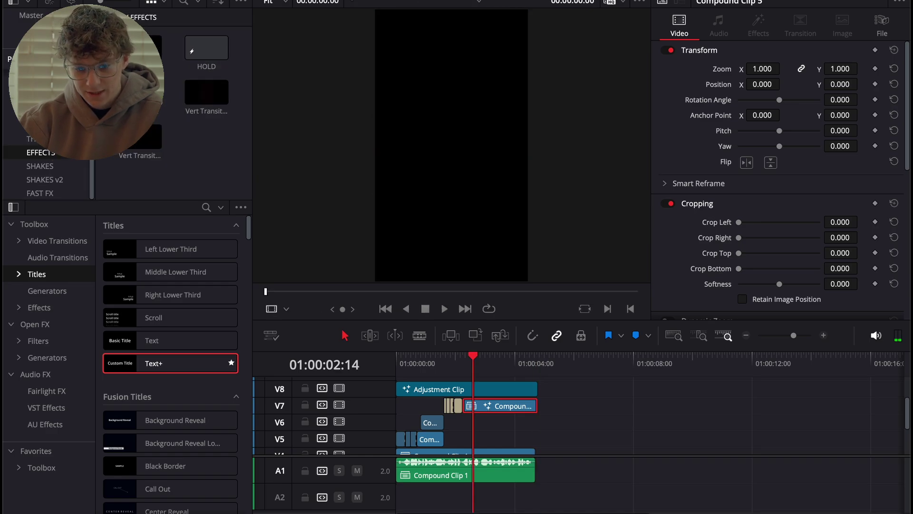
pyautogui.moveTo(140, 92); pyautogui.dragTo(560, 381)
pyautogui.moveTo(119, 77); pyautogui.dragTo(545, 368)
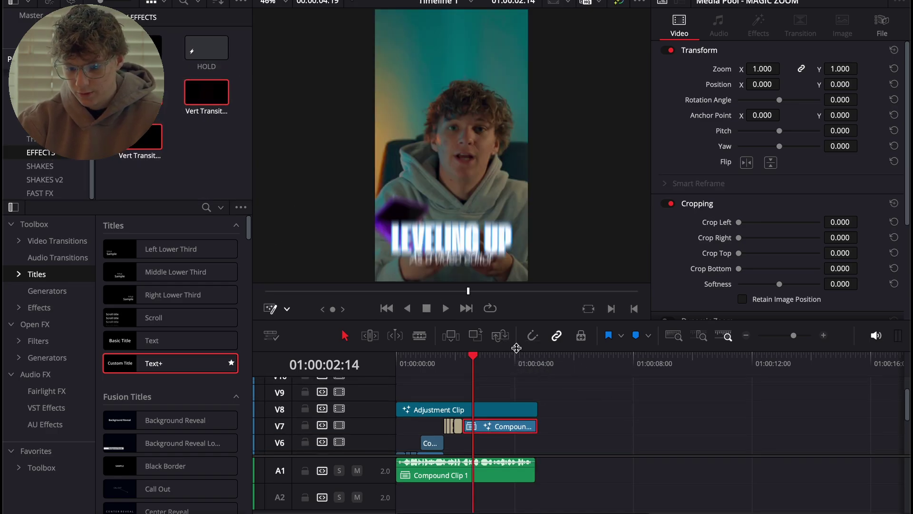
pyautogui.moveTo(206, 167); pyautogui.dragTo(556, 399)
pyautogui.click(824, 336)
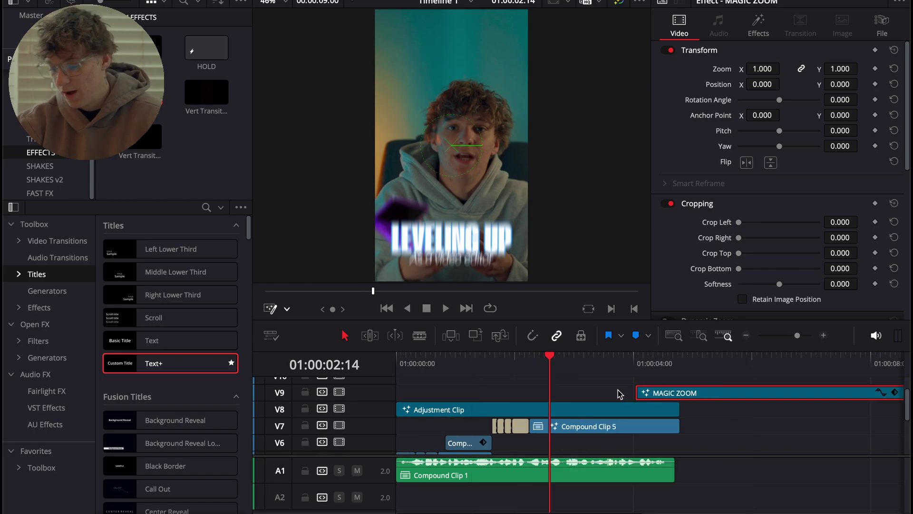
# Shift MAGIC ZOOM earlier over the last part of Compound Clip 5 and trim it to end with the Adjustment Clip.
pyautogui.click(624, 358)
pyautogui.press('space')
pyautogui.moveTo(616, 367); pyautogui.dragTo(604, 369)
pyautogui.moveTo(663, 393); pyautogui.dragTo(645, 398)
pyautogui.press('space')
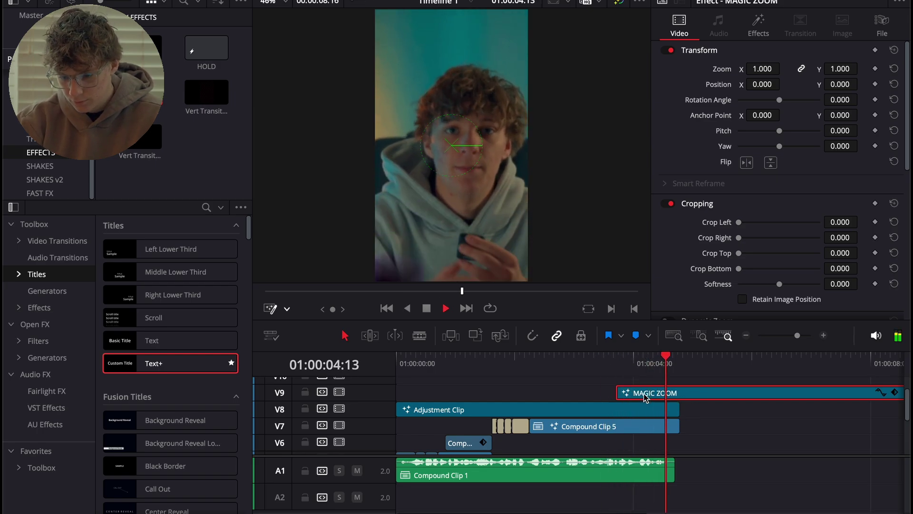
pyautogui.click(444, 407)
pyautogui.press('Home')
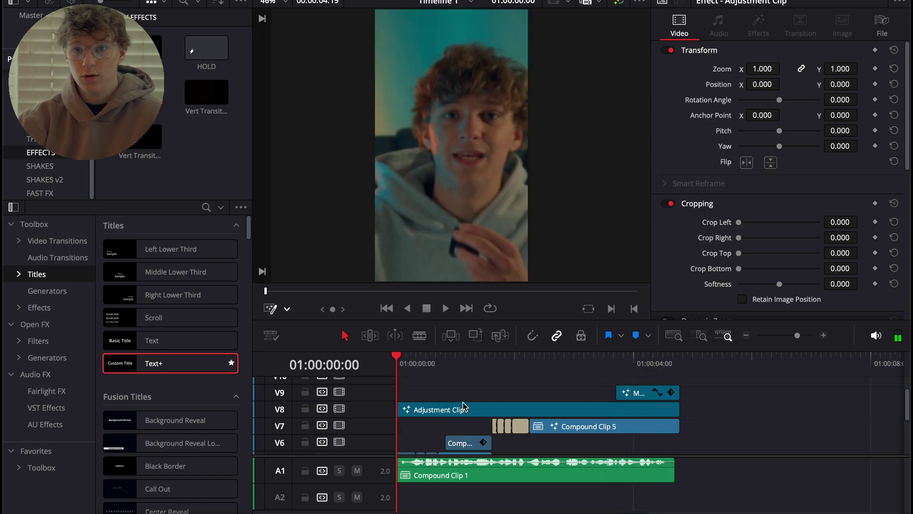
pyautogui.press('space')
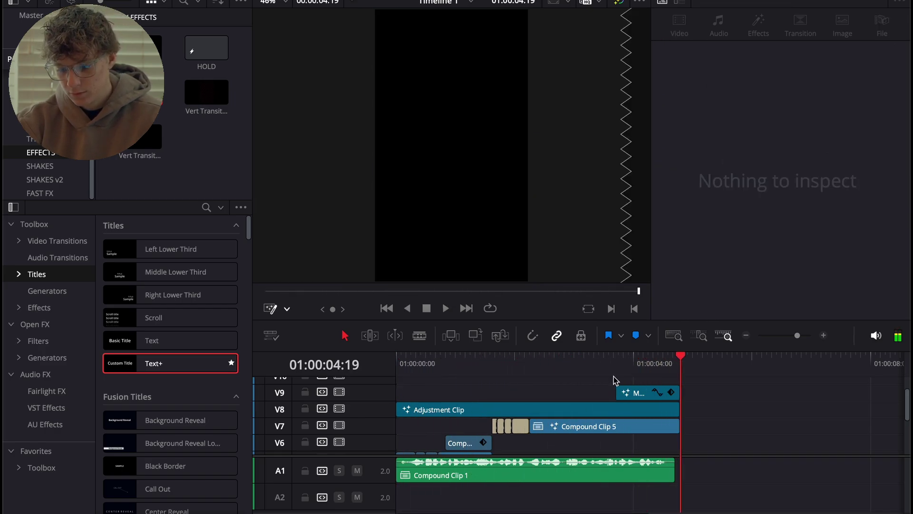
# Move the Adjustment Clip and MAGIC ZOOM together to tracks above V8 without changing their timing.
pyautogui.moveTo(619, 365); pyautogui.dragTo(274, 369)
pyautogui.scroll(-3, 498, 422)
pyautogui.click(497, 421)
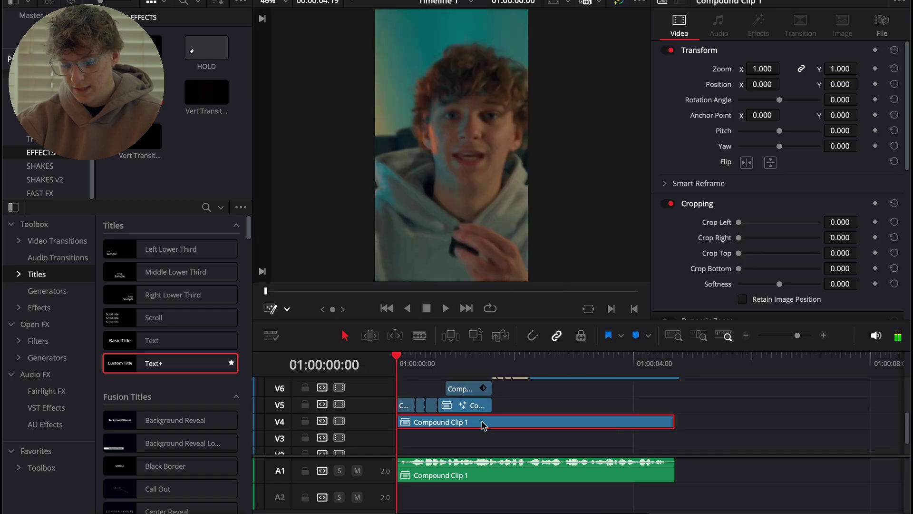
pyautogui.moveTo(480, 425); pyautogui.dragTo(463, 438)
pyautogui.scroll(2, 579, 407)
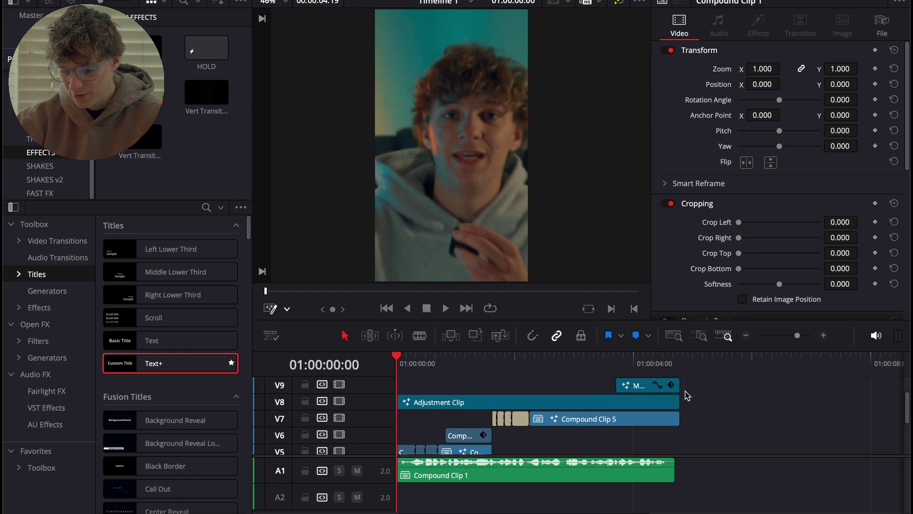
pyautogui.moveTo(685, 380); pyautogui.dragTo(522, 443)
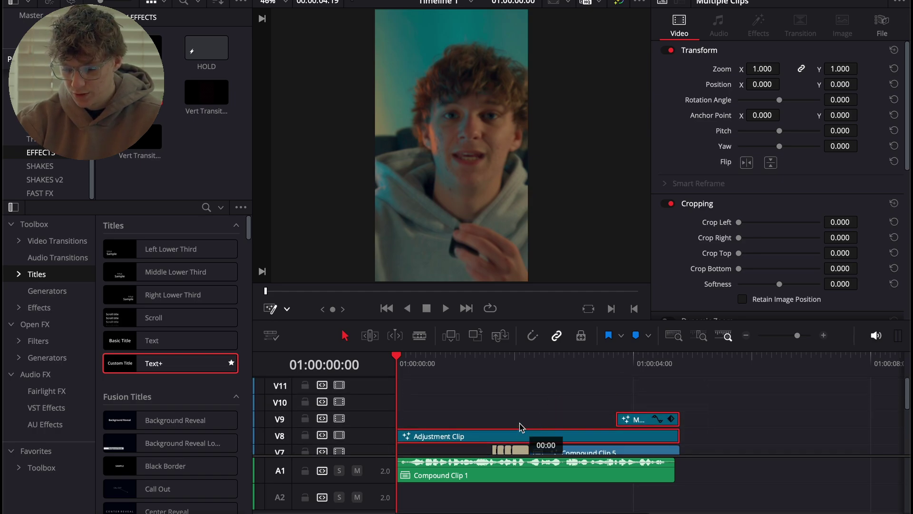
pyautogui.scroll(-4, 486, 430)
# Move the short text clips and Compound Clip 5 up to V8, and put Compound Clip 1's video on V7 beneath them.
pyautogui.click(486, 414)
pyautogui.scroll(2, 486, 422)
pyautogui.moveTo(703, 399); pyautogui.dragTo(493, 407)
pyautogui.moveTo(550, 406)
pyautogui.mouseDown()
pyautogui.moveTo(541, 381)
pyautogui.moveTo(541, 398)
pyautogui.mouseUp()
pyautogui.click(553, 412)
pyautogui.scroll(-2, 547, 414)
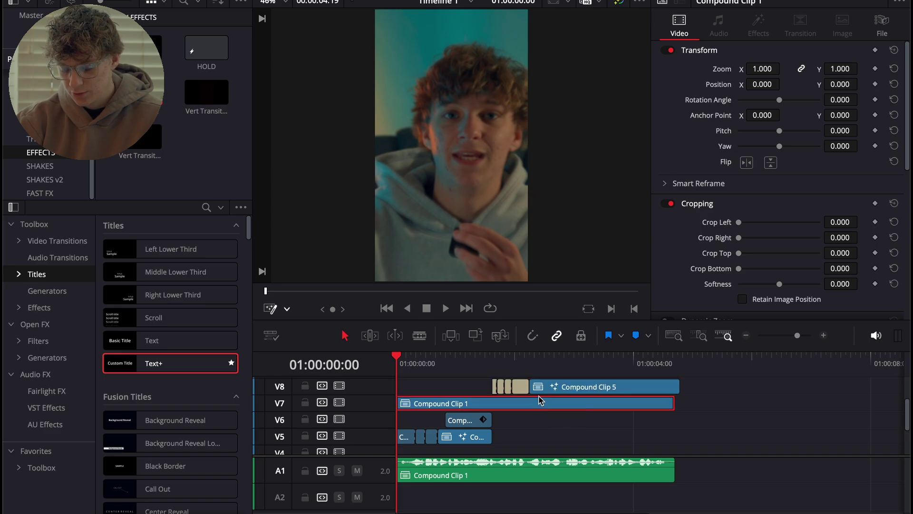
# Disable the Adjustment Clip on V9 and open the Compound Clip 1 on V7 in Fusion.
pyautogui.hotkey('ctrl', 'z')
pyautogui.hotkey('ctrl', 'z')
pyautogui.hotkey('ctrl', 'z')
pyautogui.scroll(-1, 556, 400)
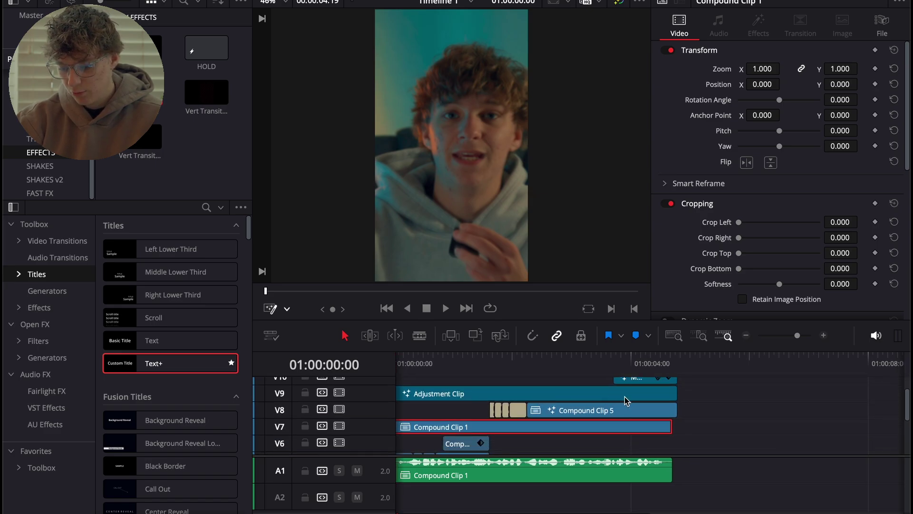
pyautogui.click(435, 394)
pyautogui.press('d')
pyautogui.click(431, 429)
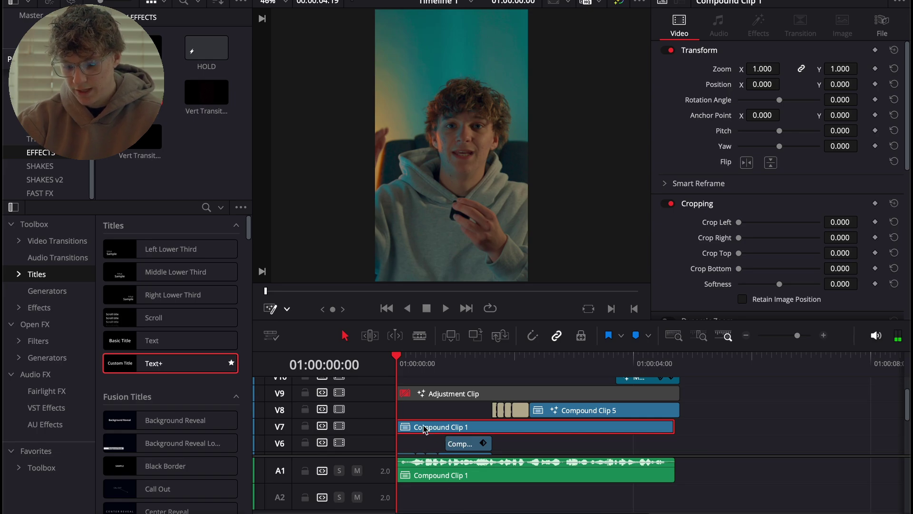
pyautogui.hotkey('shift', '5')
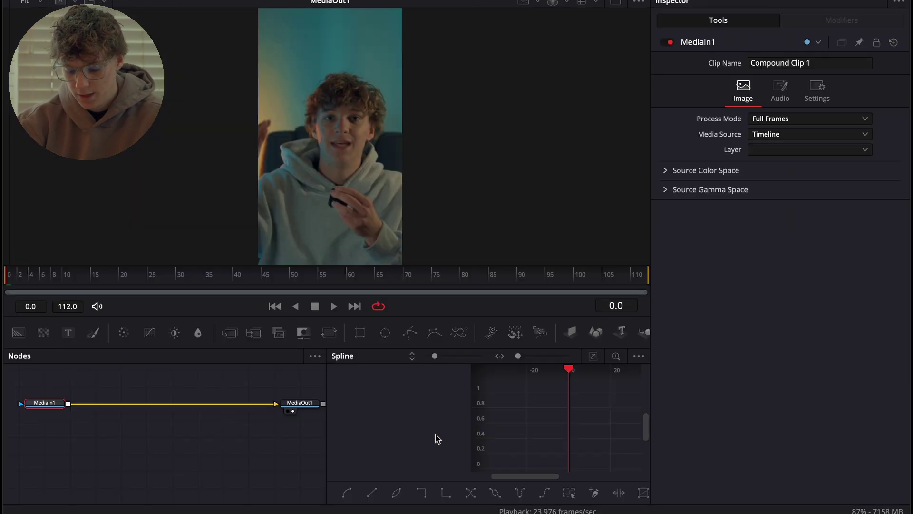
# Add a Magic Mask node between MediaIn1 and MediaOut1.
pyautogui.hotkey('shift', 'space')
pyautogui.write('tran')
pyautogui.press('BackSpace')
pyautogui.press('BackSpace')
pyautogui.press('BackSpace')
pyautogui.press('BackSpace')
pyautogui.write('mag')
pyautogui.press('Return')
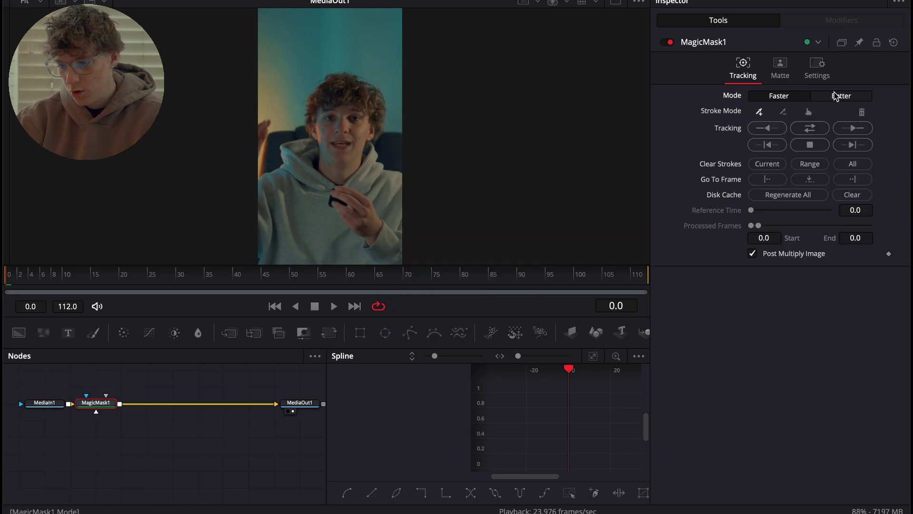
# Set the Magic Mask to Better mode, draw a stroke over the man's head and body, and track it in both directions.
pyautogui.click(837, 96)
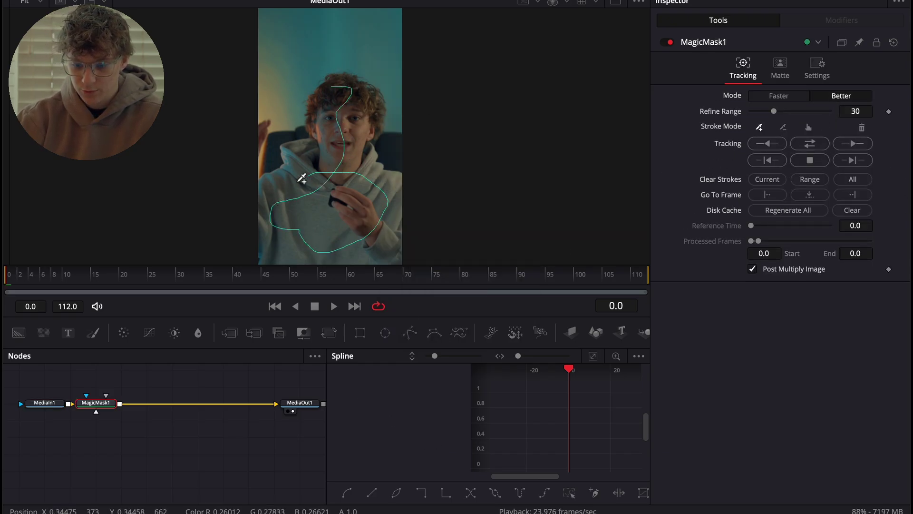
pyautogui.moveTo(272, 192); pyautogui.dragTo(268, 196)
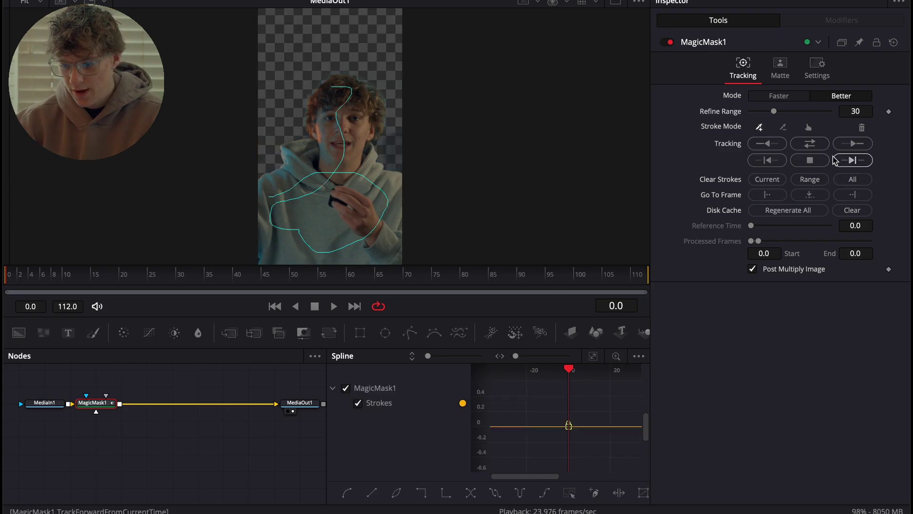
pyautogui.click(803, 146)
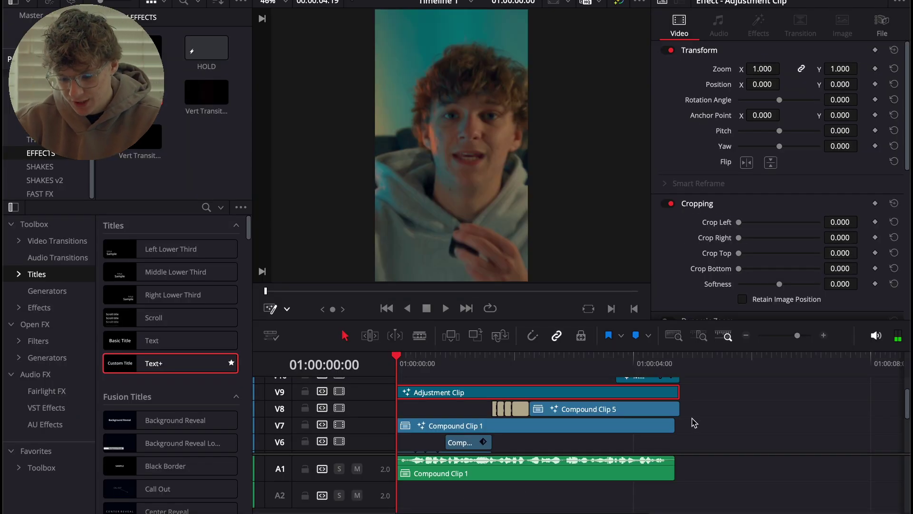
# Play back and scrub the timeline to check how the masked man layers with the titles.
pyautogui.press('space')
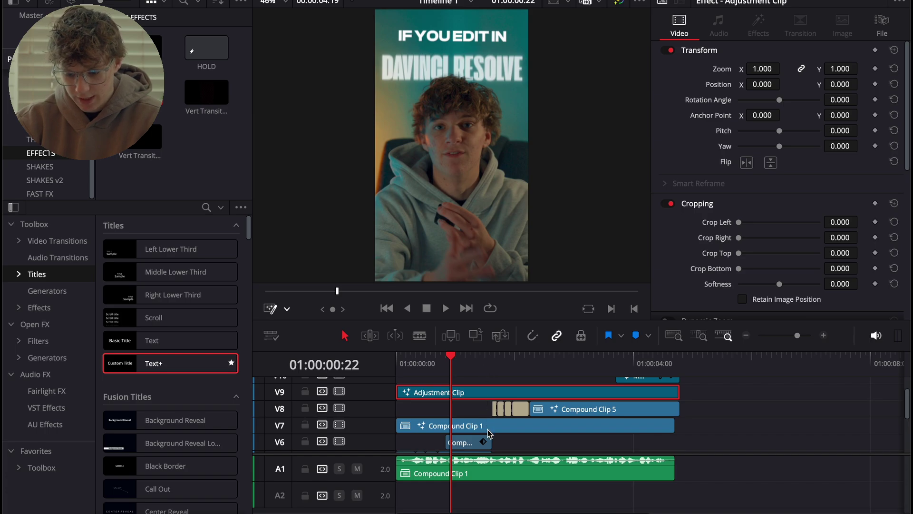
pyautogui.moveTo(485, 366); pyautogui.dragTo(560, 366)
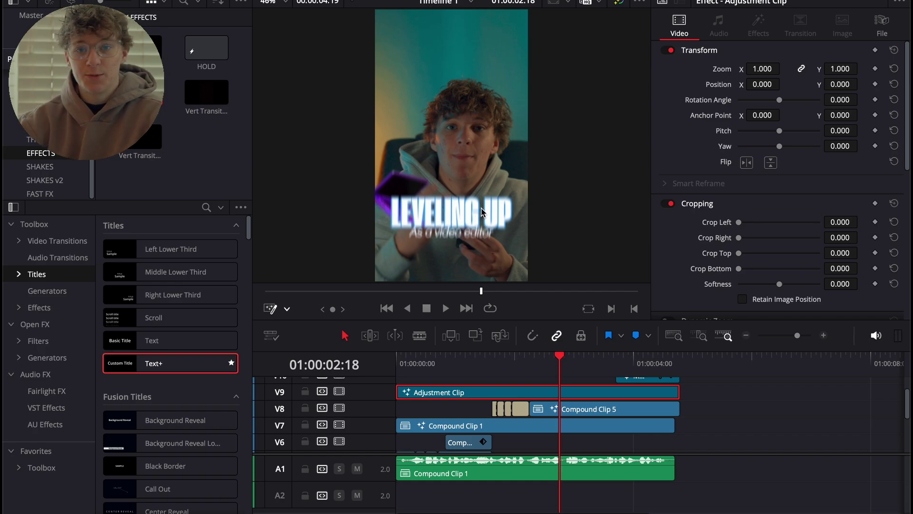
pyautogui.scroll(-4, 539, 446)
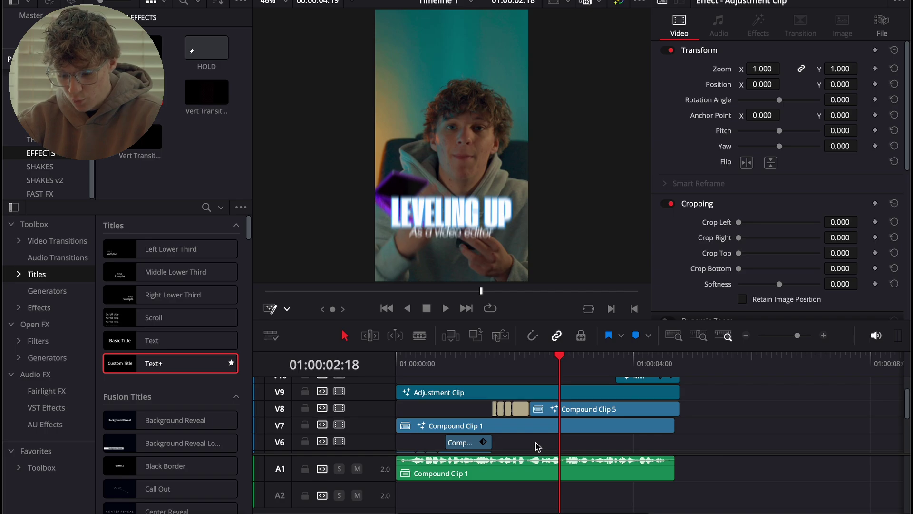
pyautogui.press('Home')
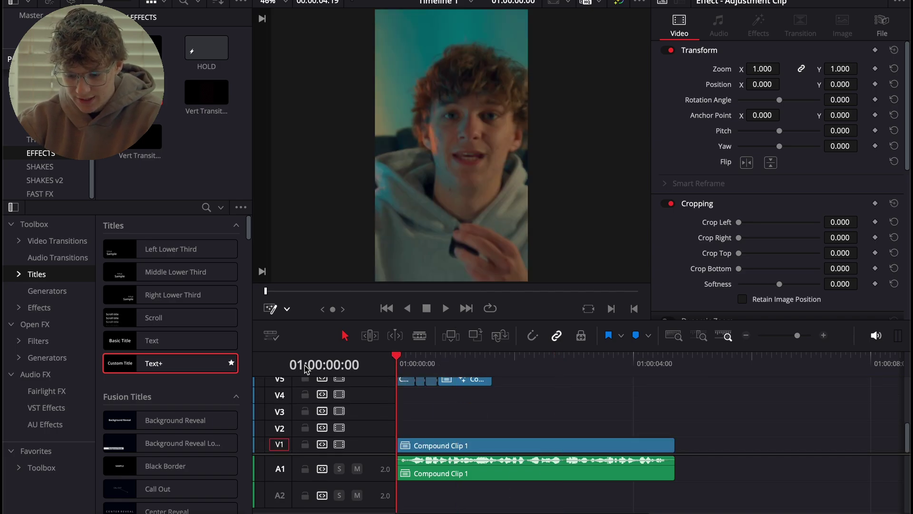
# Place the tp_ud&b_instrument sound from the RH-SFX bin on A2, ending where Compound Clip 5 begins.
pyautogui.click(40, 125)
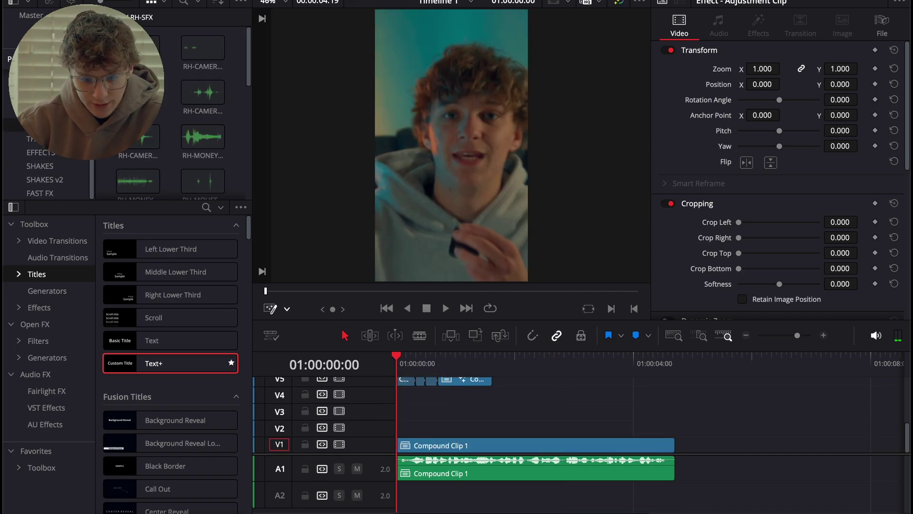
pyautogui.scroll(-5, 143, 149)
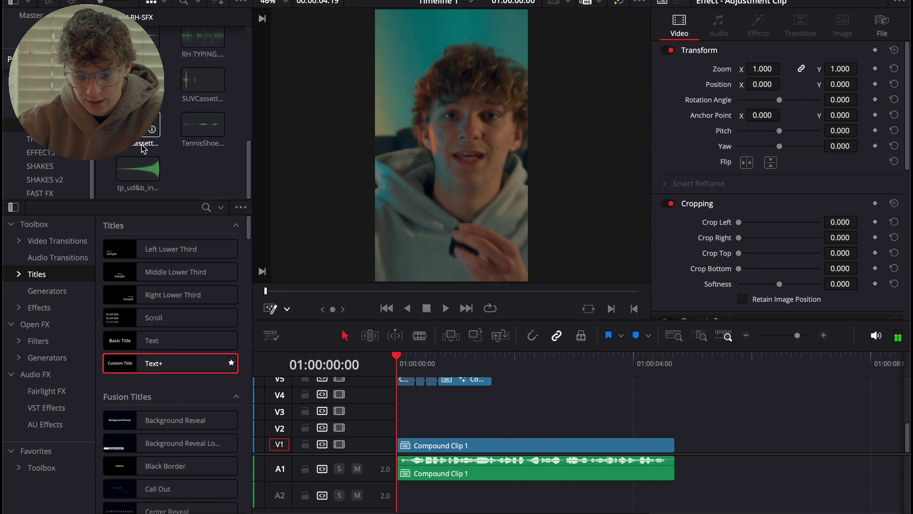
pyautogui.moveTo(138, 172); pyautogui.dragTo(528, 494)
pyautogui.scroll(5, 559, 380)
pyautogui.moveTo(532, 364); pyautogui.dragTo(532, 366)
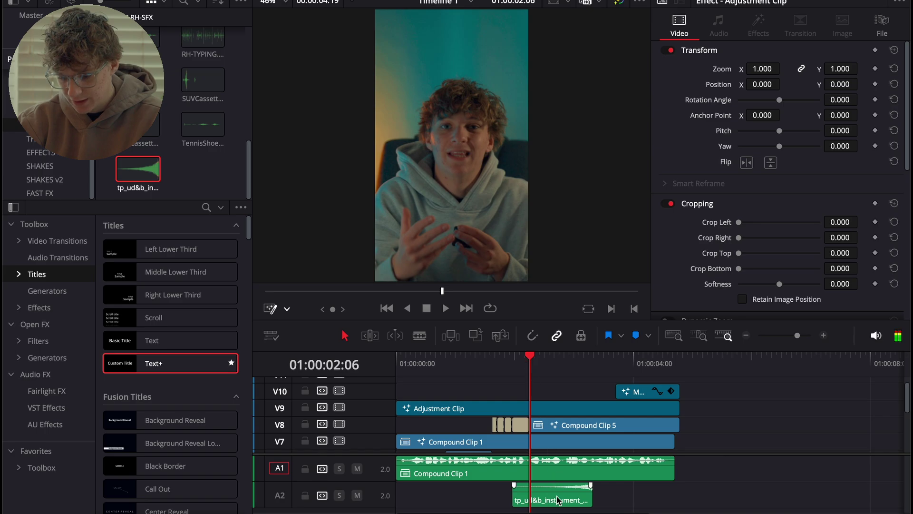
pyautogui.moveTo(558, 497); pyautogui.dragTo(495, 501)
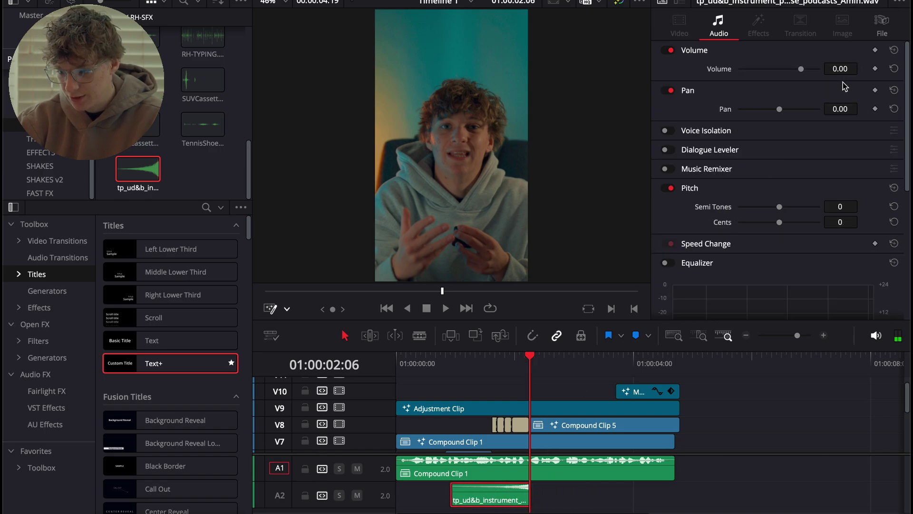
# Set the tp_ud&b_instrument sound's volume to -9.60 and play back the lead-in to the LEVELING UP title.
pyautogui.moveTo(840, 69); pyautogui.dragTo(842, 73)
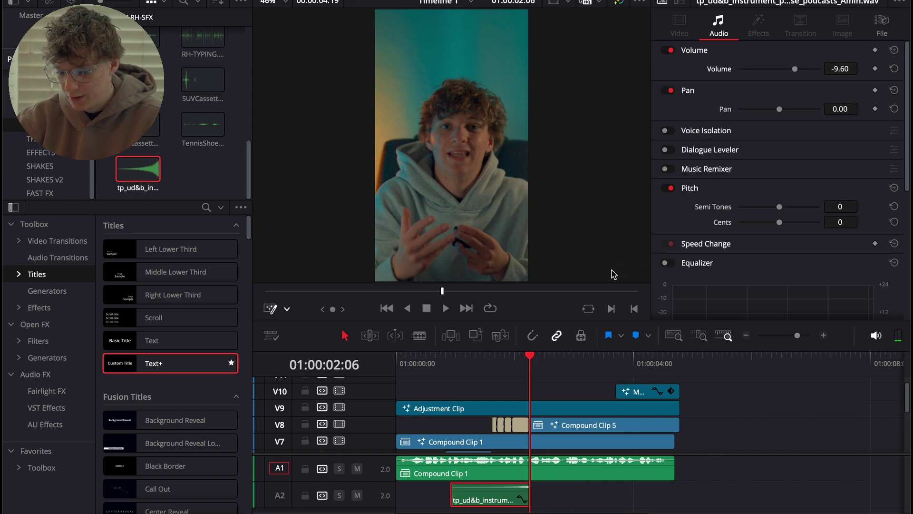
pyautogui.click(499, 367)
pyautogui.press('space')
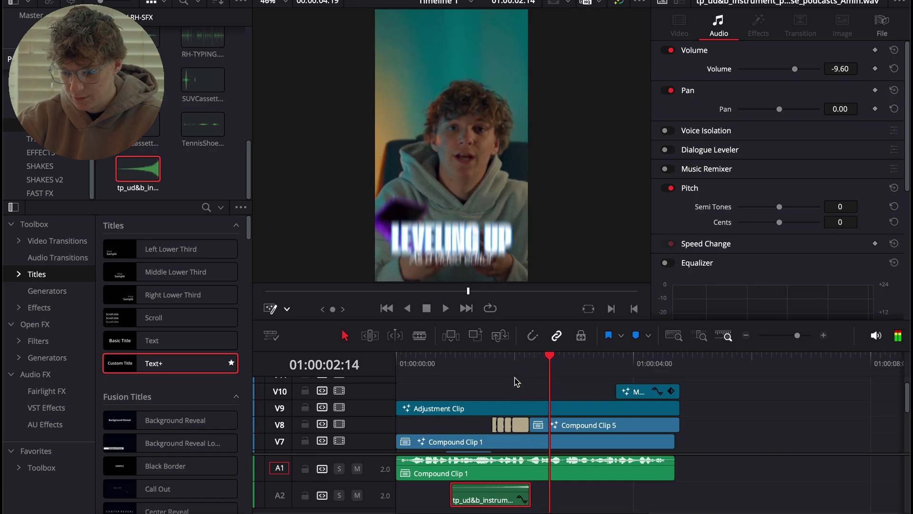
# Place RH-SWOOSH2.wav on A3 at the start of the timeline and set its volume to -8.40.
pyautogui.moveTo(138, 127); pyautogui.dragTo(591, 492)
pyautogui.press('BackSpace')
pyautogui.scroll(3, 151, 138)
pyautogui.moveTo(214, 71); pyautogui.dragTo(411, 506)
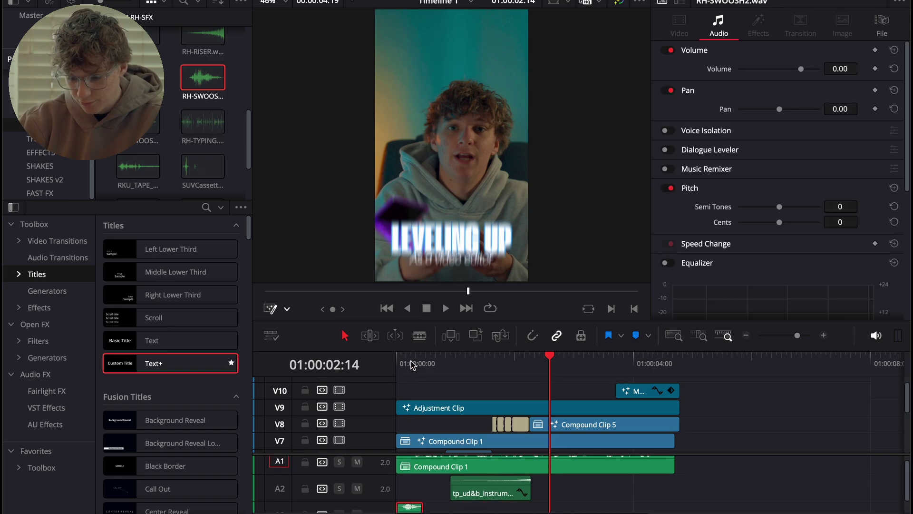
pyautogui.press('Home')
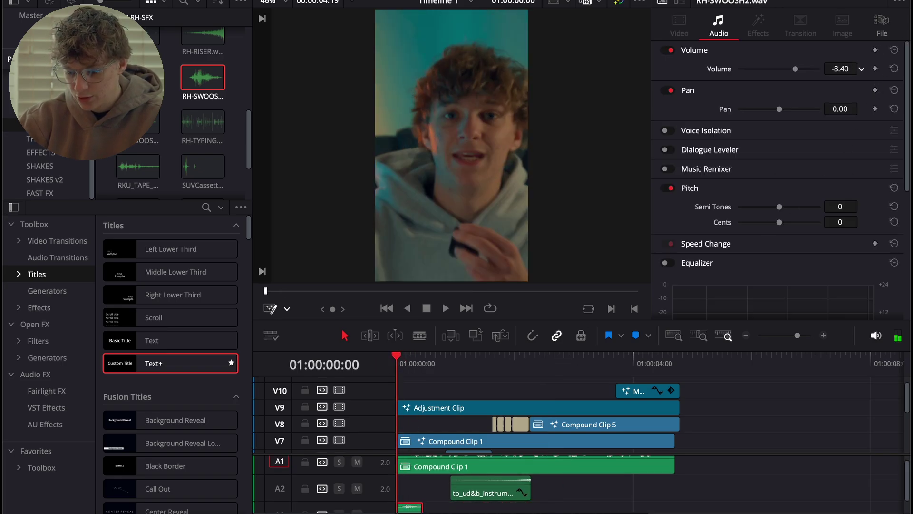
pyautogui.press('space')
pyautogui.press('space')
pyautogui.press('super+equal')
pyautogui.scroll(-3, 456, 488)
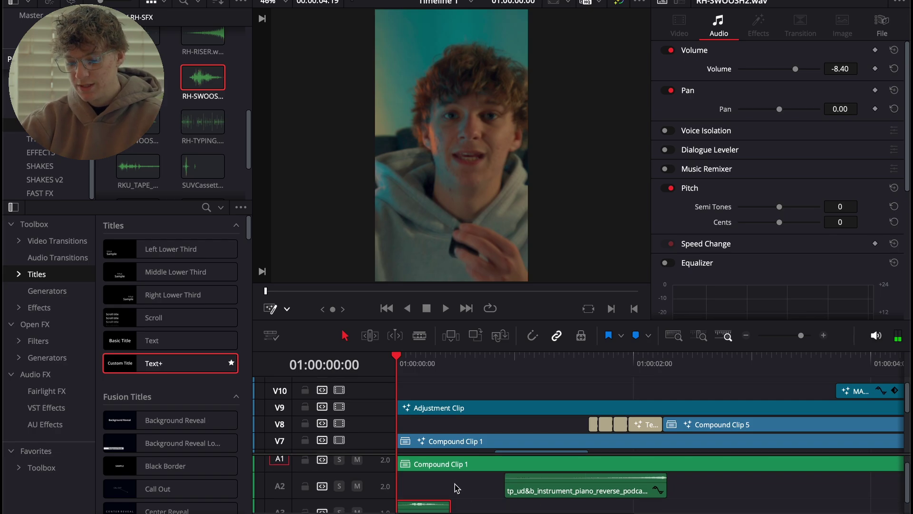